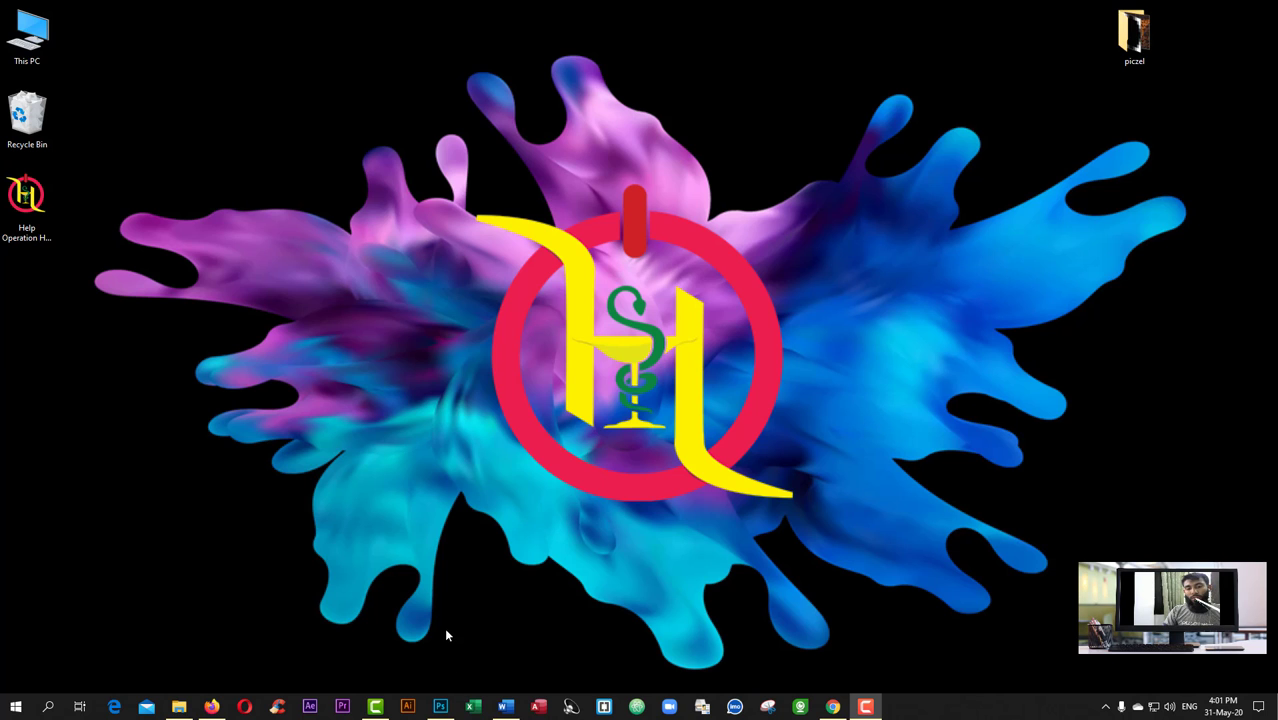
- Launch Adobe Photoshop from the taskbar icon
{"action": "left_click", "coordinate": [440, 706]}
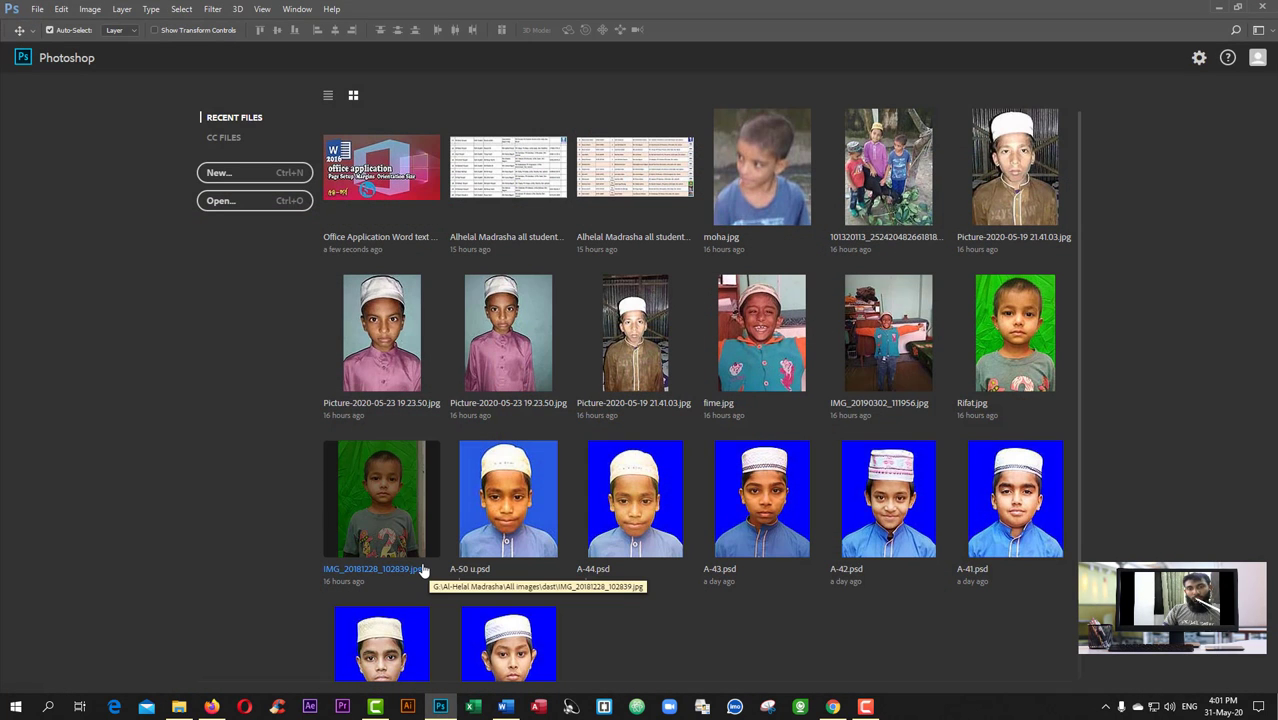
- Bring up the New Document dialog with File > New, showing the recent presets list
{"action": "left_click", "coordinate": [251, 172]}
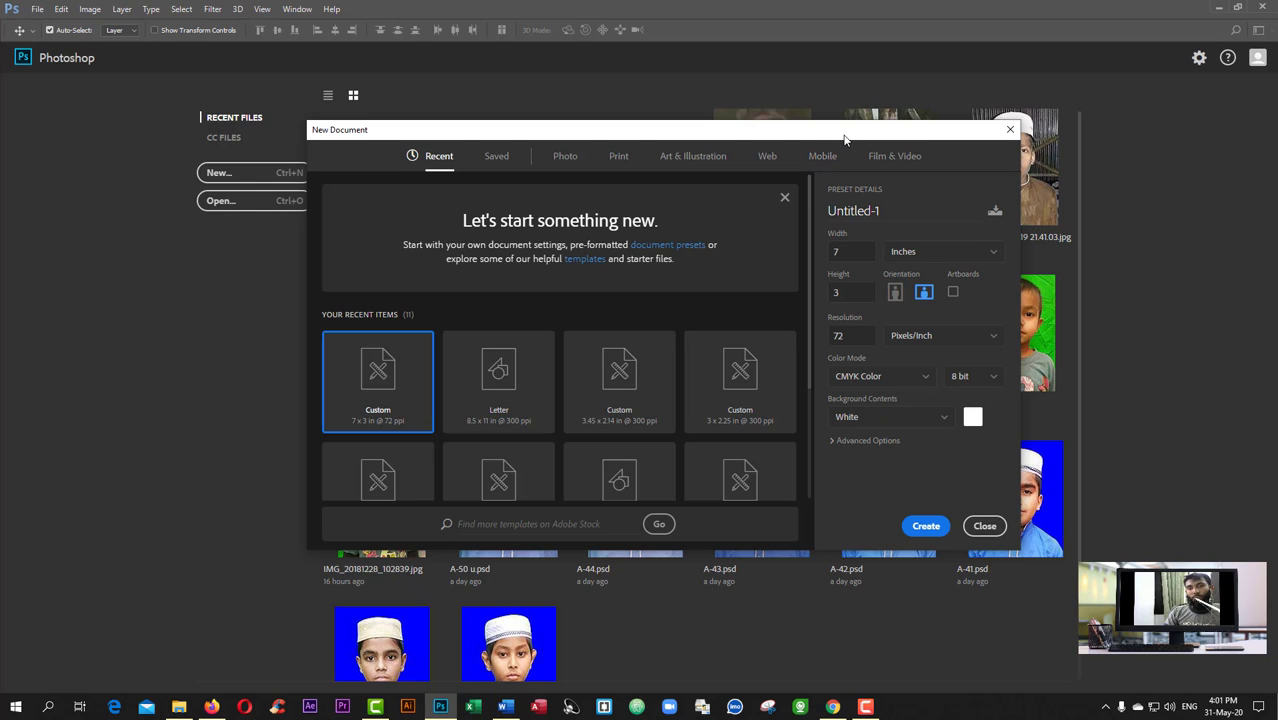
{"action": "left_click", "coordinate": [1010, 129]}
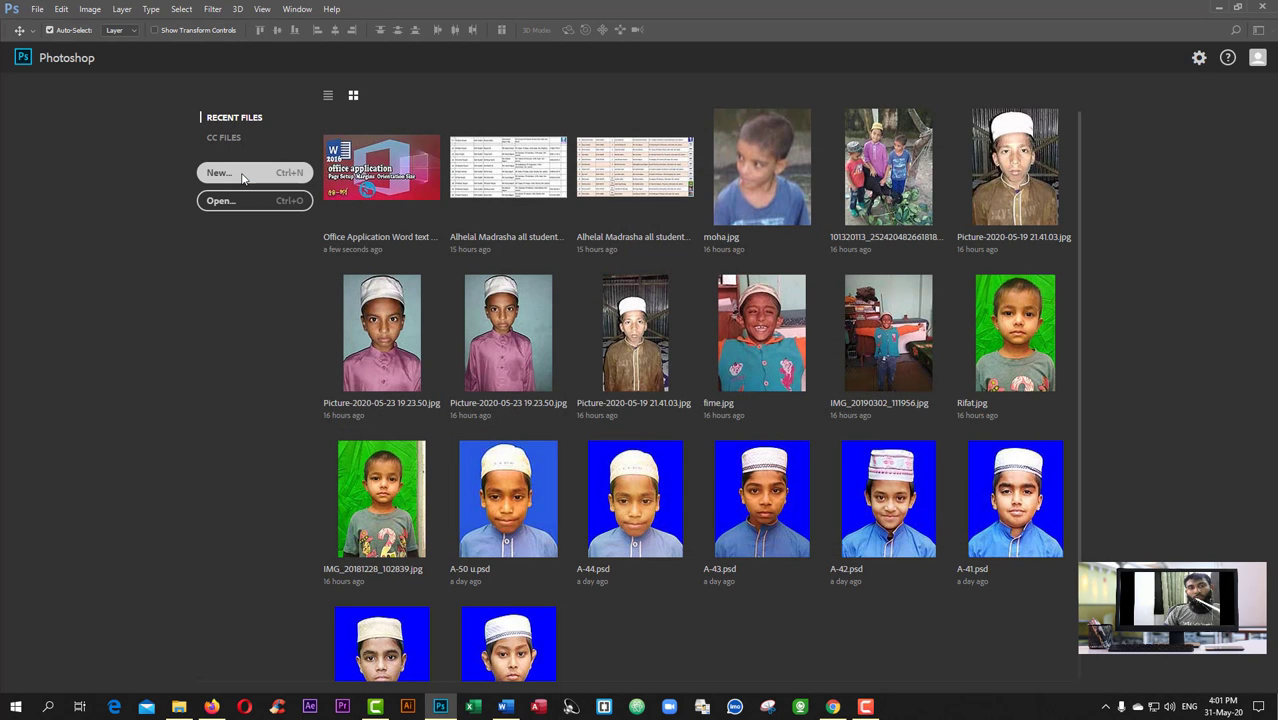
{"action": "left_click", "coordinate": [241, 175]}
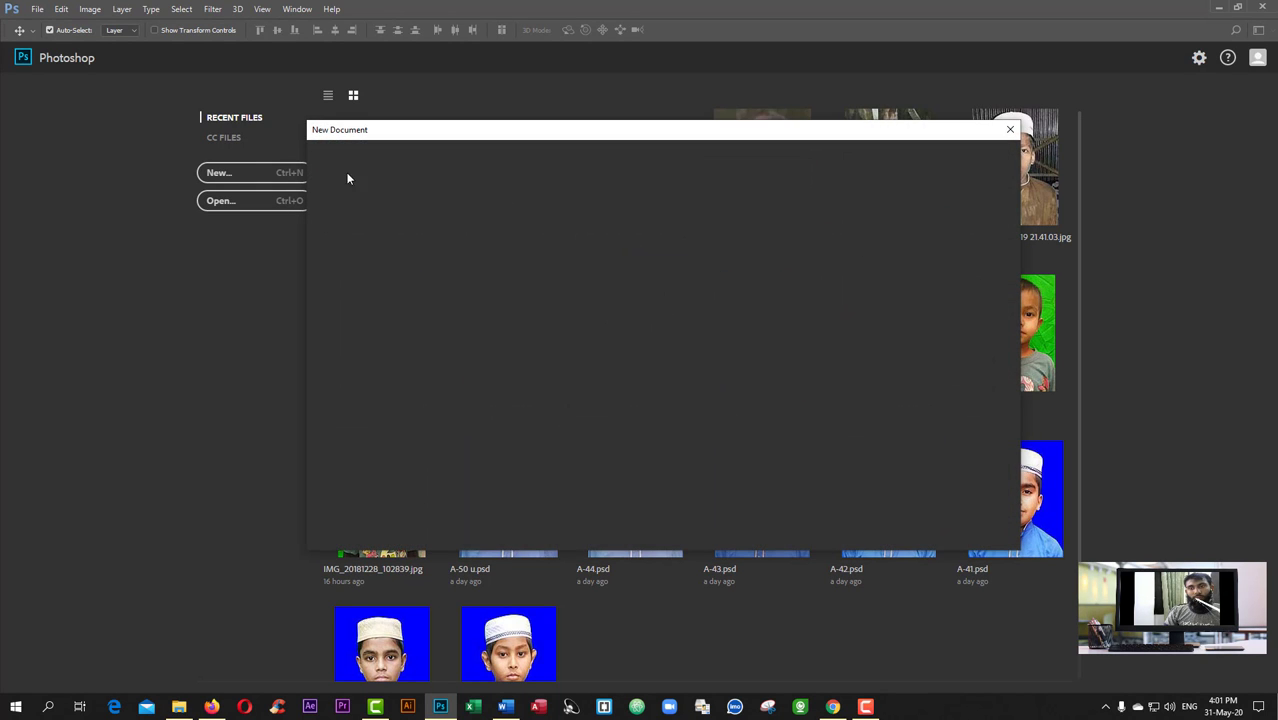
{"action": "left_click", "coordinate": [1008, 129]}
{"action": "left_click", "coordinate": [35, 9]}
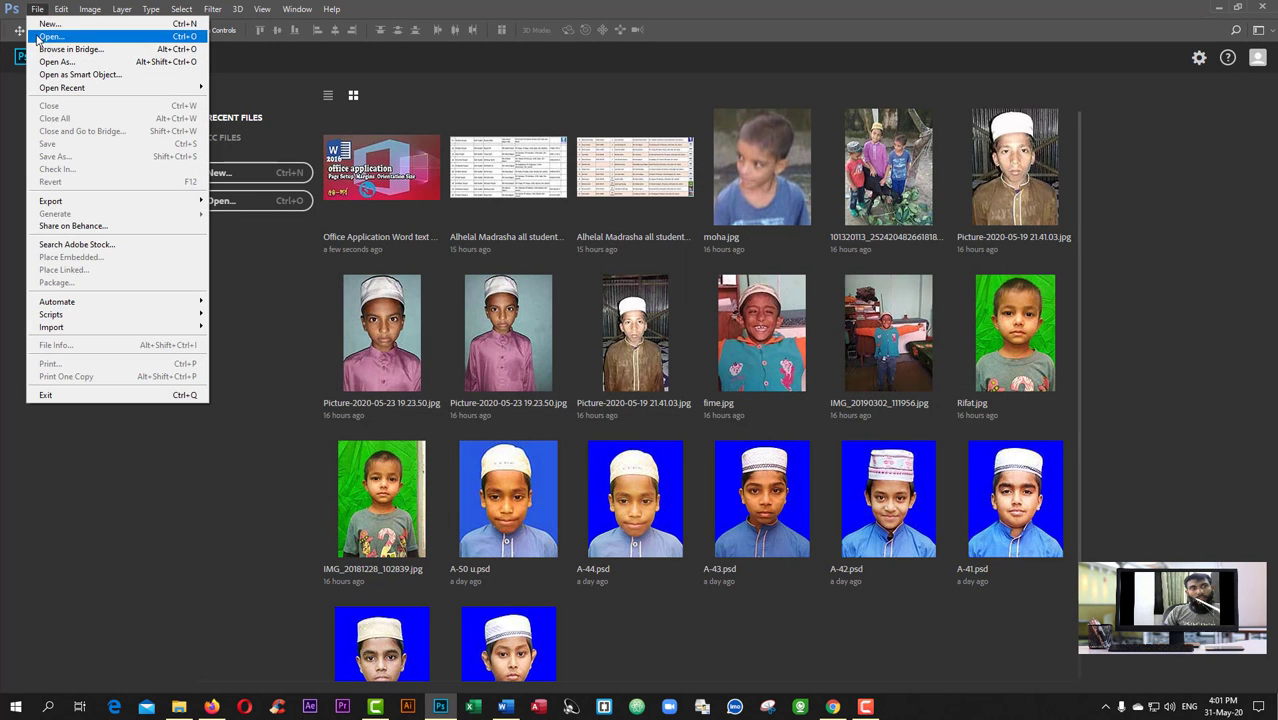
{"action": "left_click", "coordinate": [45, 31]}
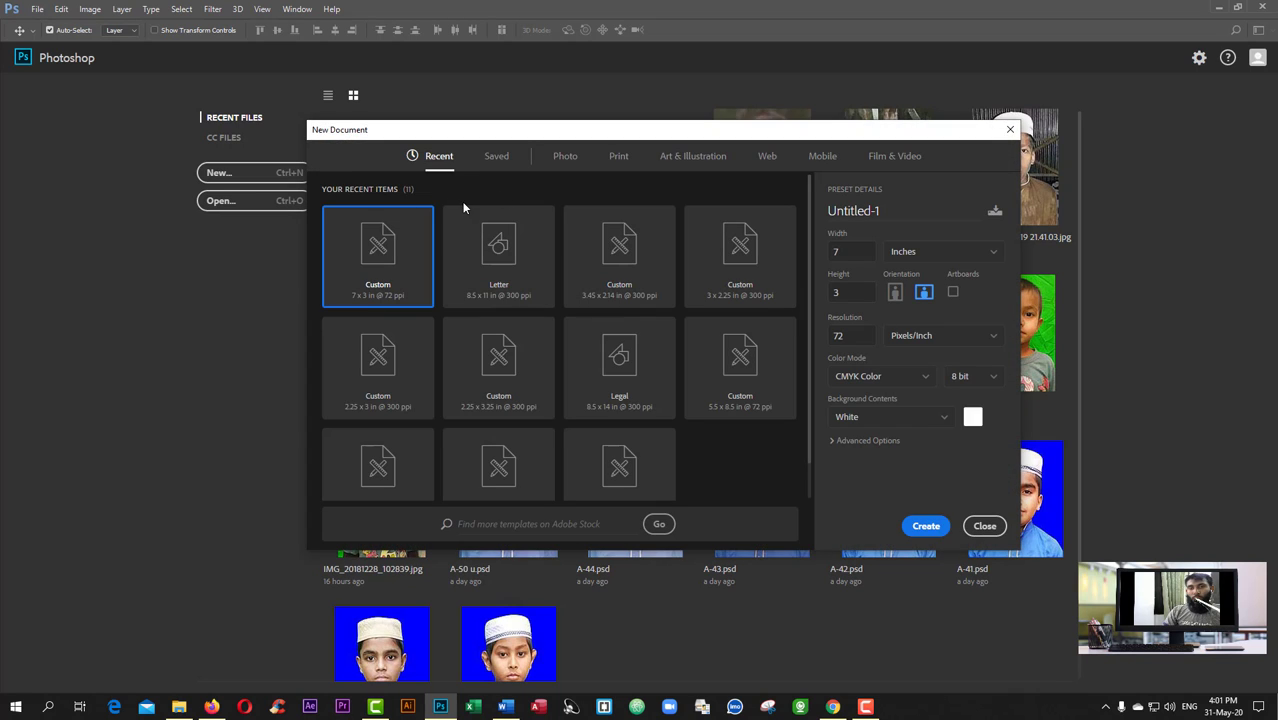
- Try the Letter preset, then choose the Custom 3.45 x 2.14 in, 300 ppi preset
{"action": "left_click", "coordinate": [517, 272]}
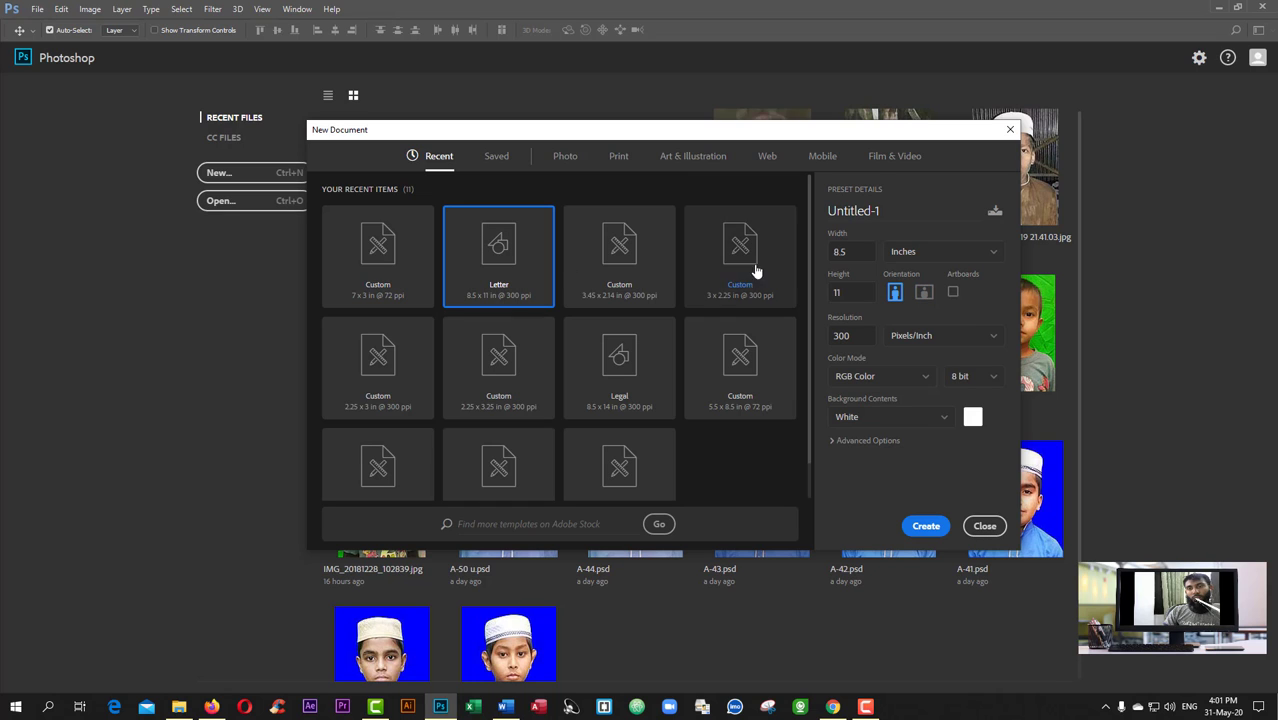
{"action": "left_click_drag", "start_coordinate": [856, 251], "coordinate": [830, 256]}
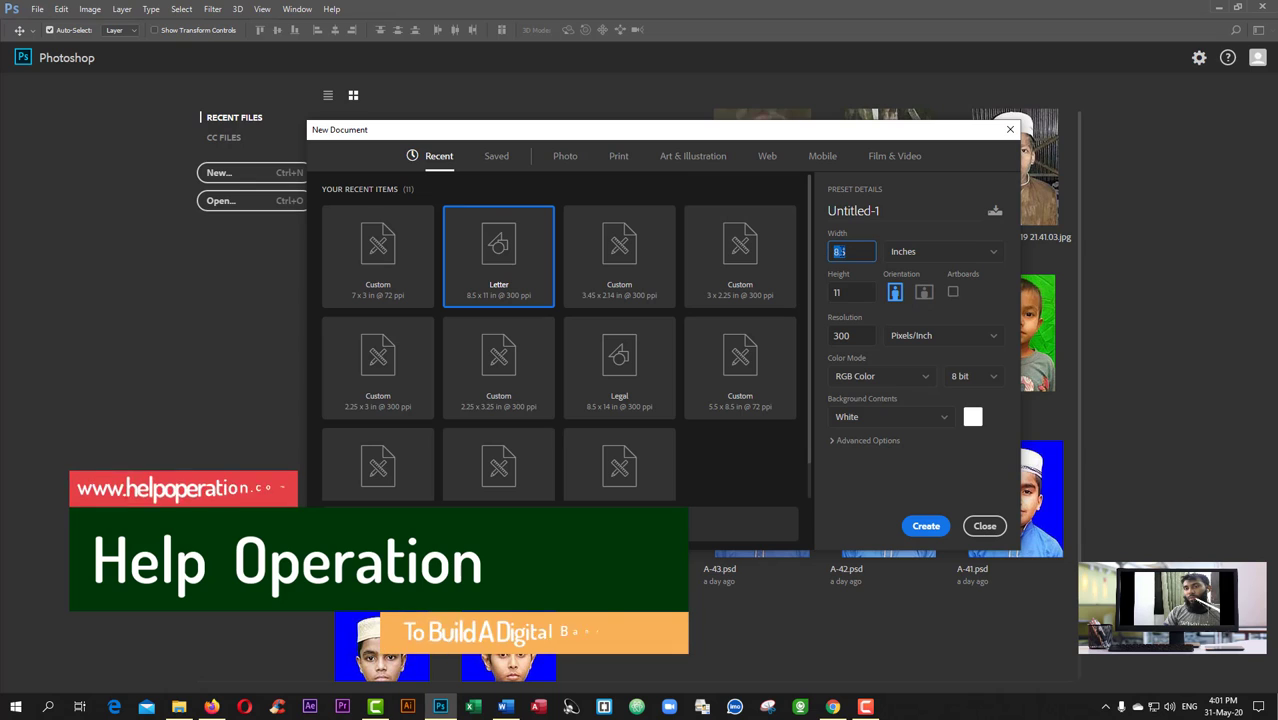
{"action": "left_click", "coordinate": [655, 276]}
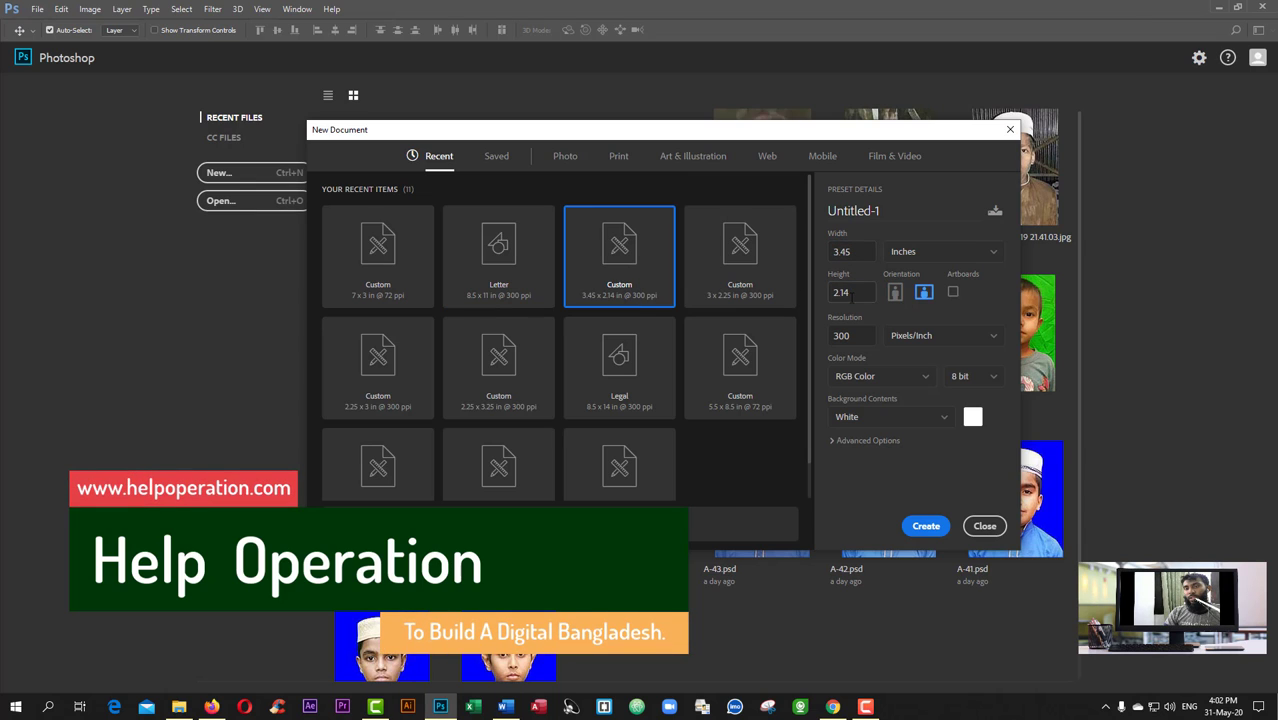
{"action": "left_click", "coordinate": [887, 211]}
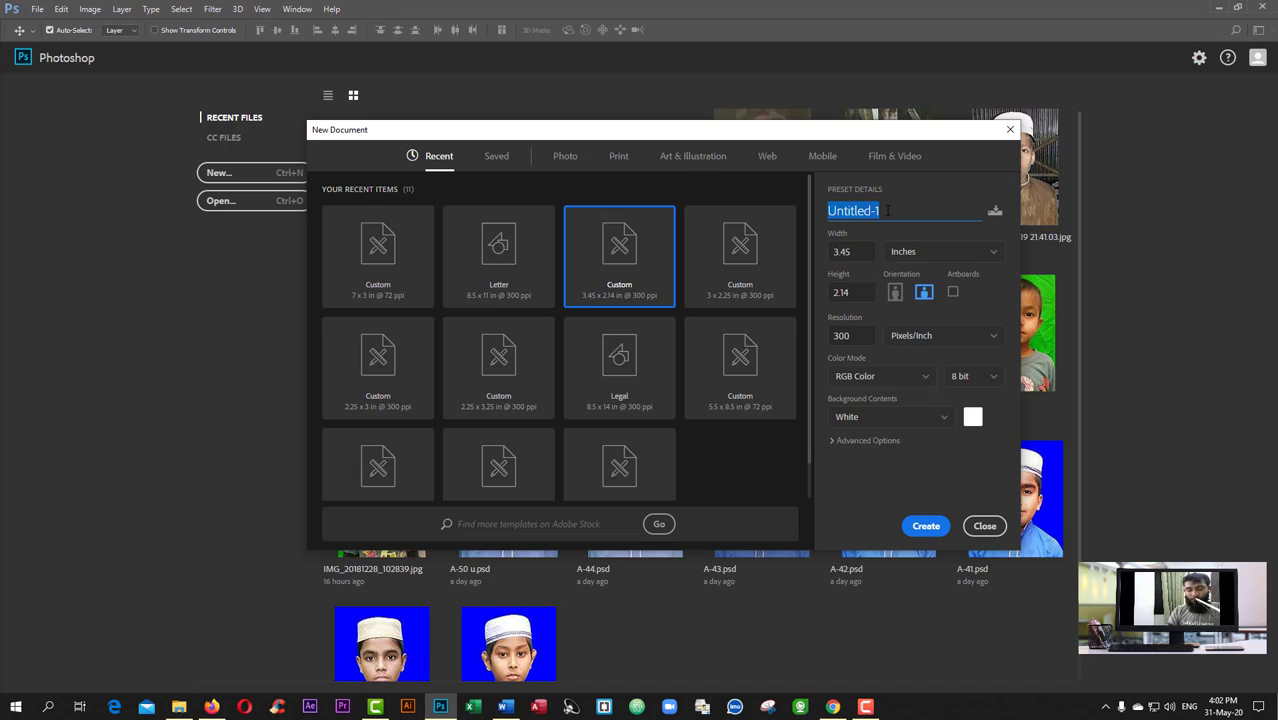
- Rename the Untitled-1 document to 'Class-3' in Preset Details
{"action": "type", "text": "Ca"}
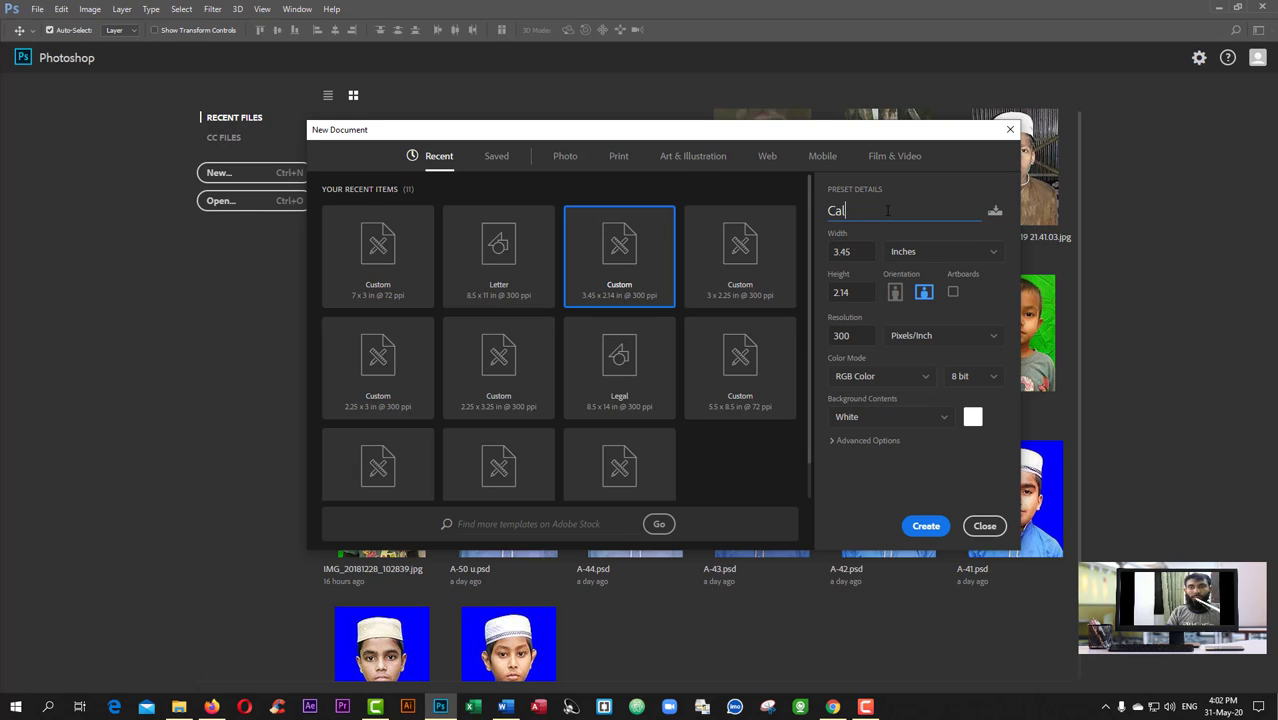
{"action": "key", "text": "BackSpace"}
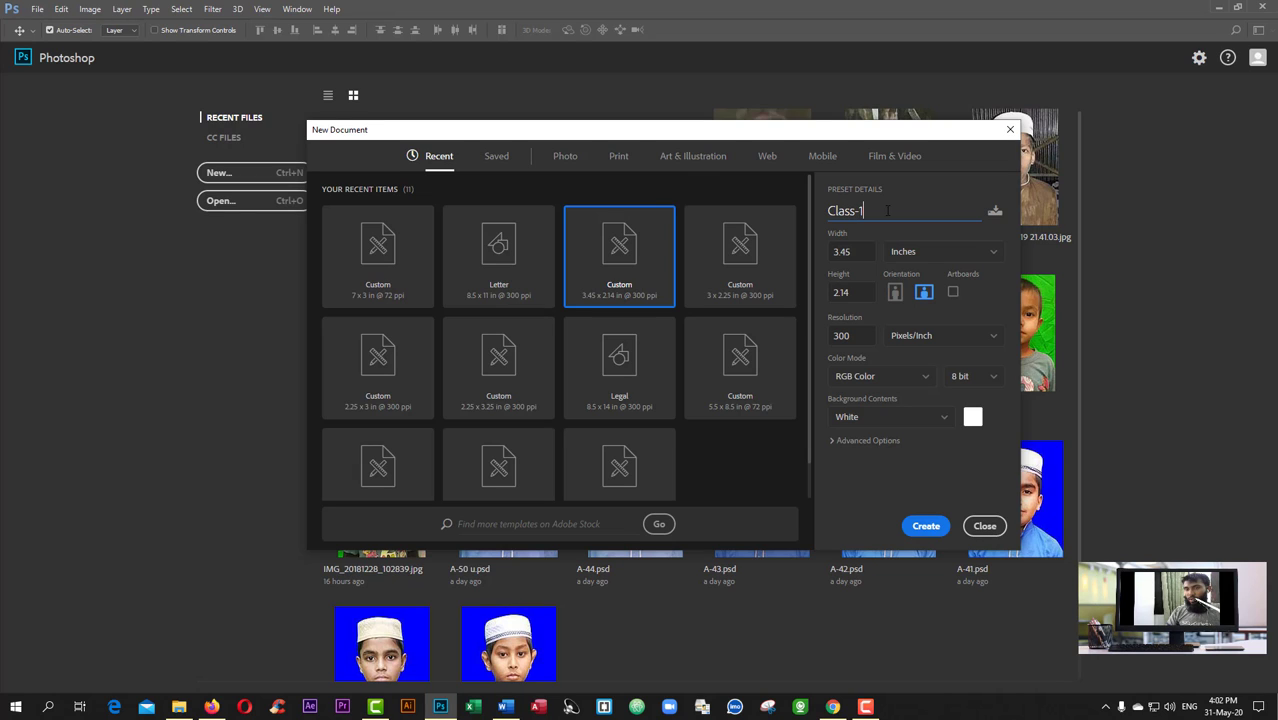
{"action": "type", "text": "lass-3"}
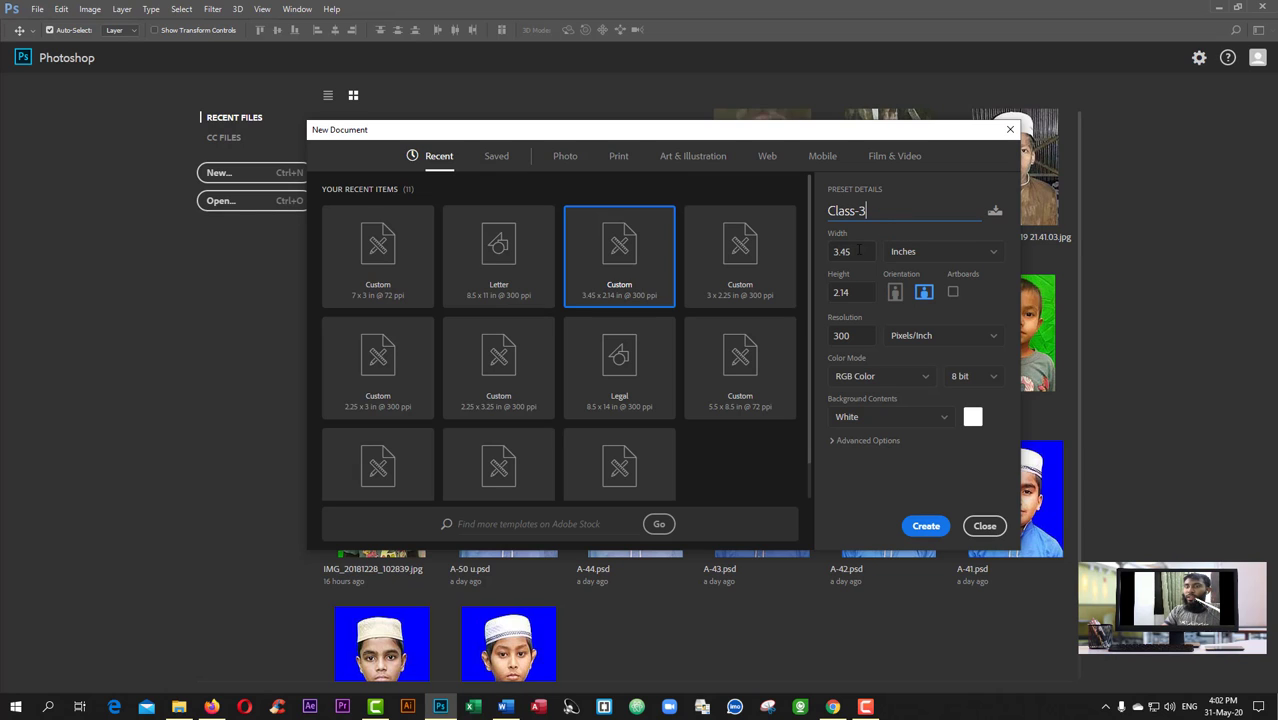
{"action": "double_click", "coordinate": [857, 251]}
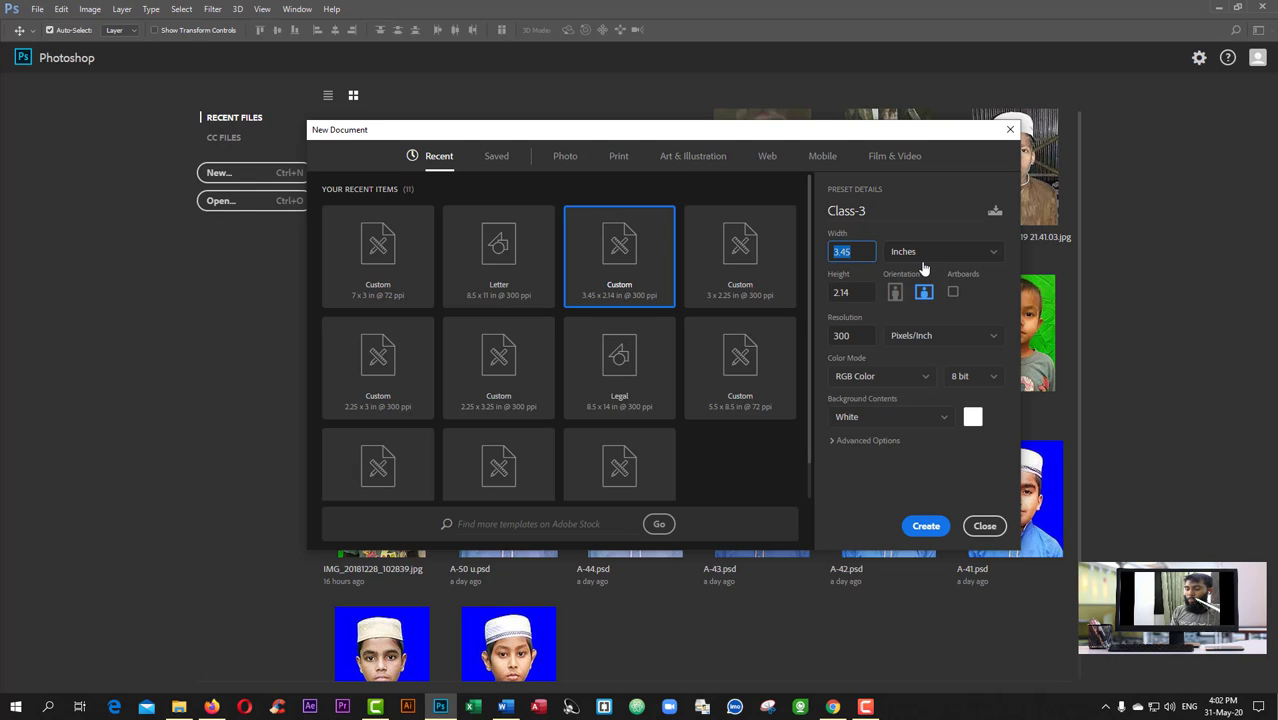
- Set Class-3 to width 9.5 and height 15.5 inches in portrait orientation
{"action": "type", "text": "9"}
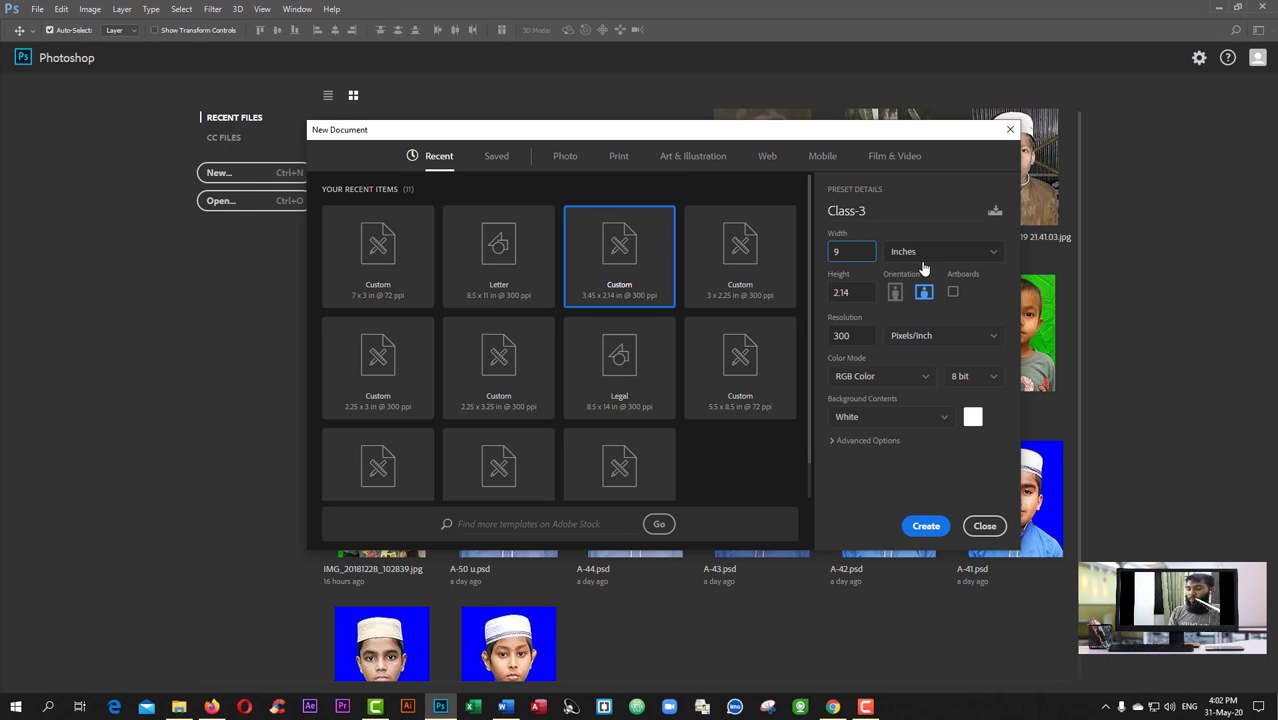
{"action": "type", "text": ".5"}
{"action": "key", "text": "Tab"}
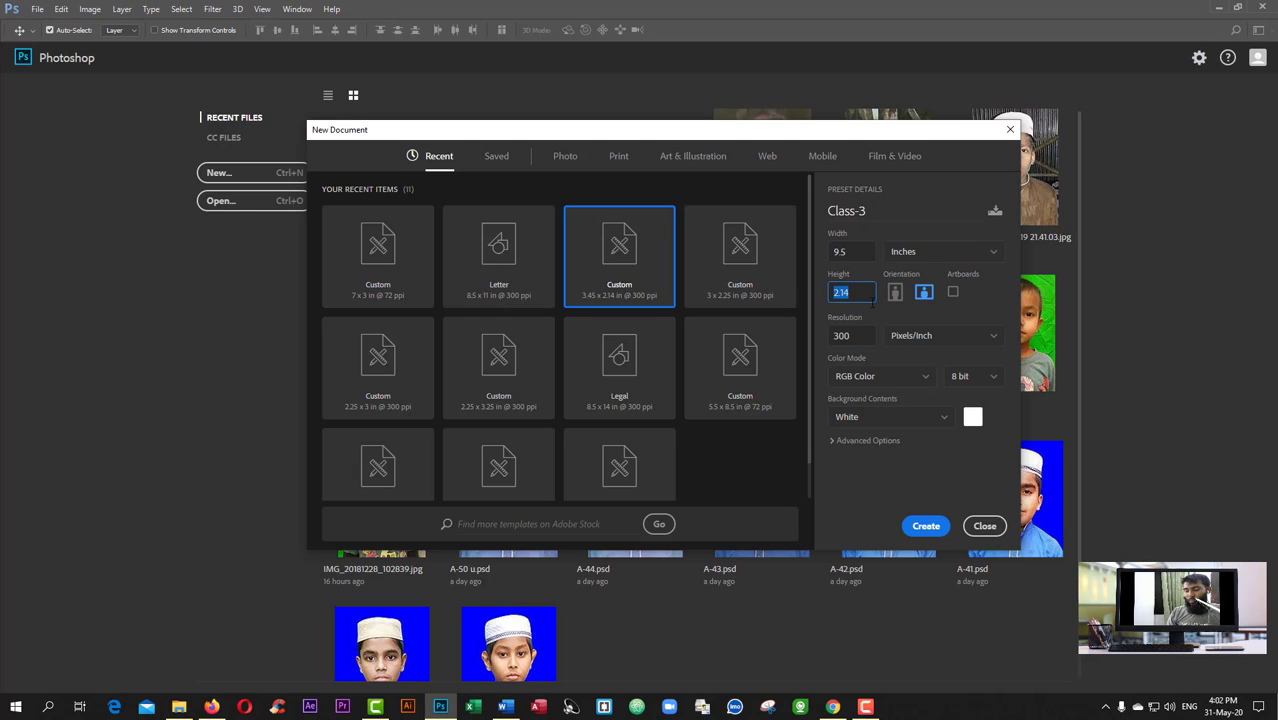
{"action": "type", "text": "15.5"}
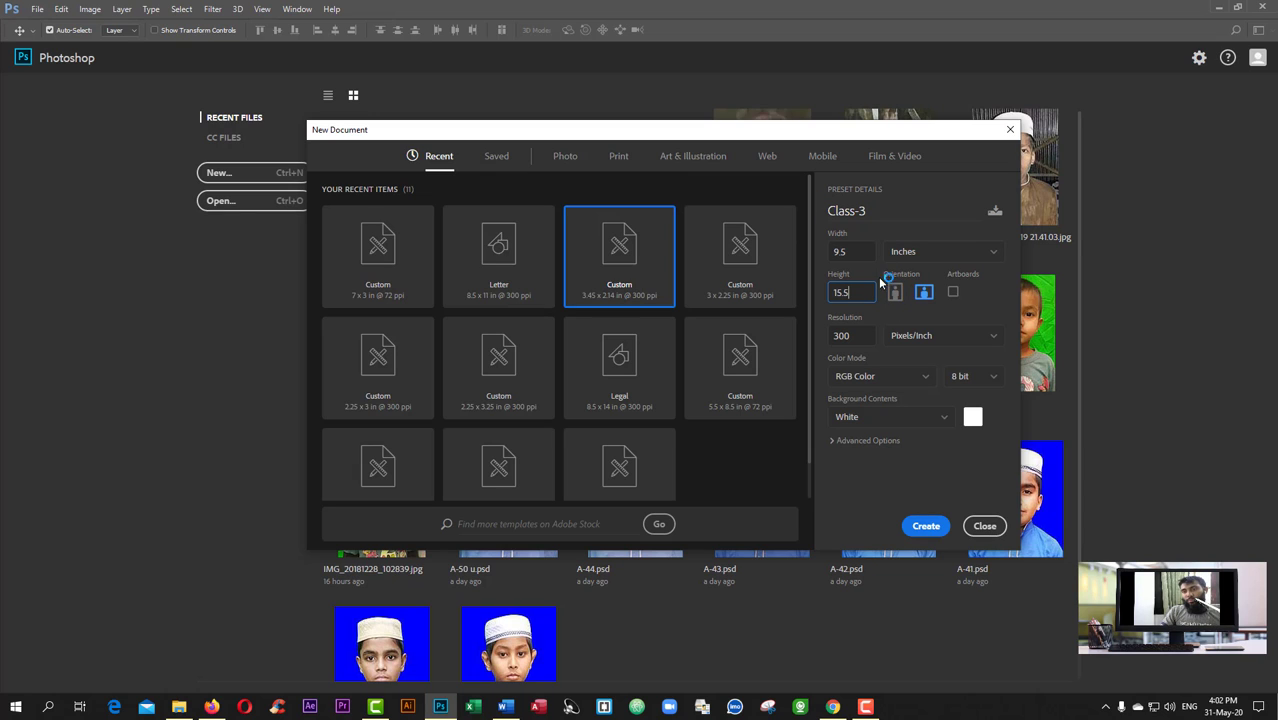
{"action": "left_click", "coordinate": [895, 292]}
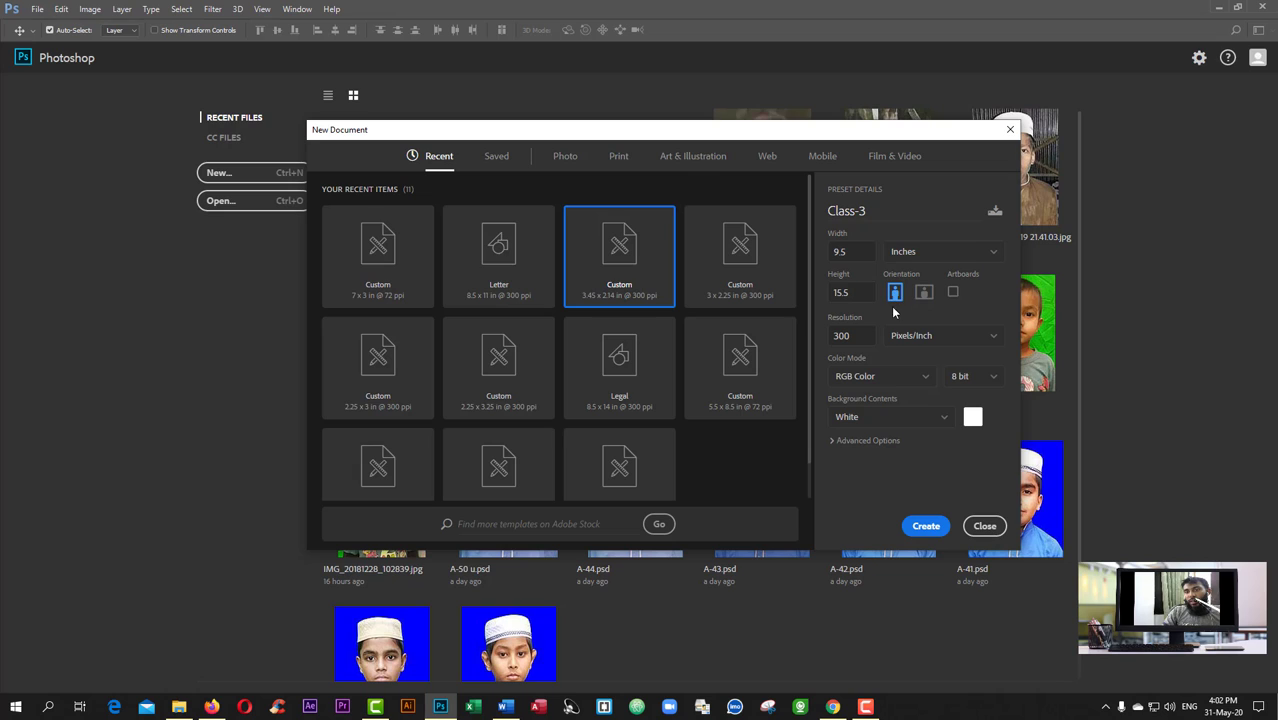
{"action": "left_click", "coordinate": [930, 253]}
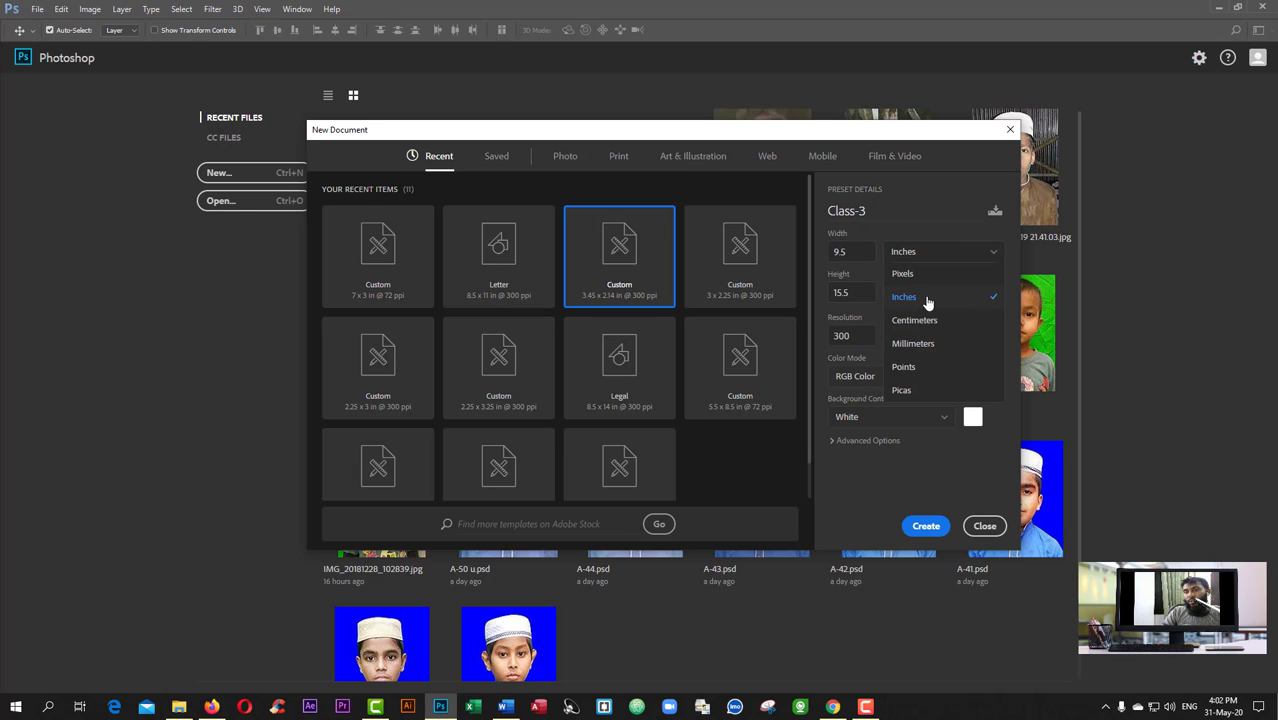
{"action": "left_click", "coordinate": [853, 253]}
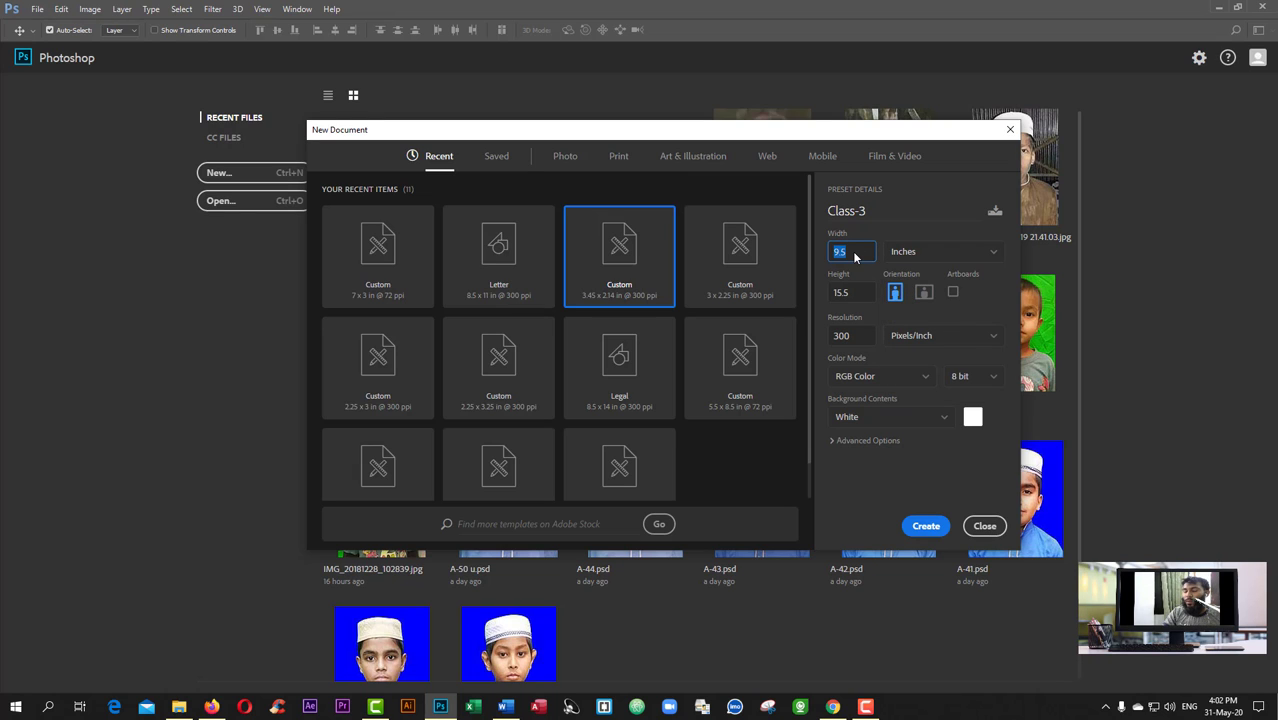
- Toggle the size units between pixels and inches to compare the width values
{"action": "left_click", "coordinate": [910, 262]}
{"action": "left_click", "coordinate": [921, 272]}
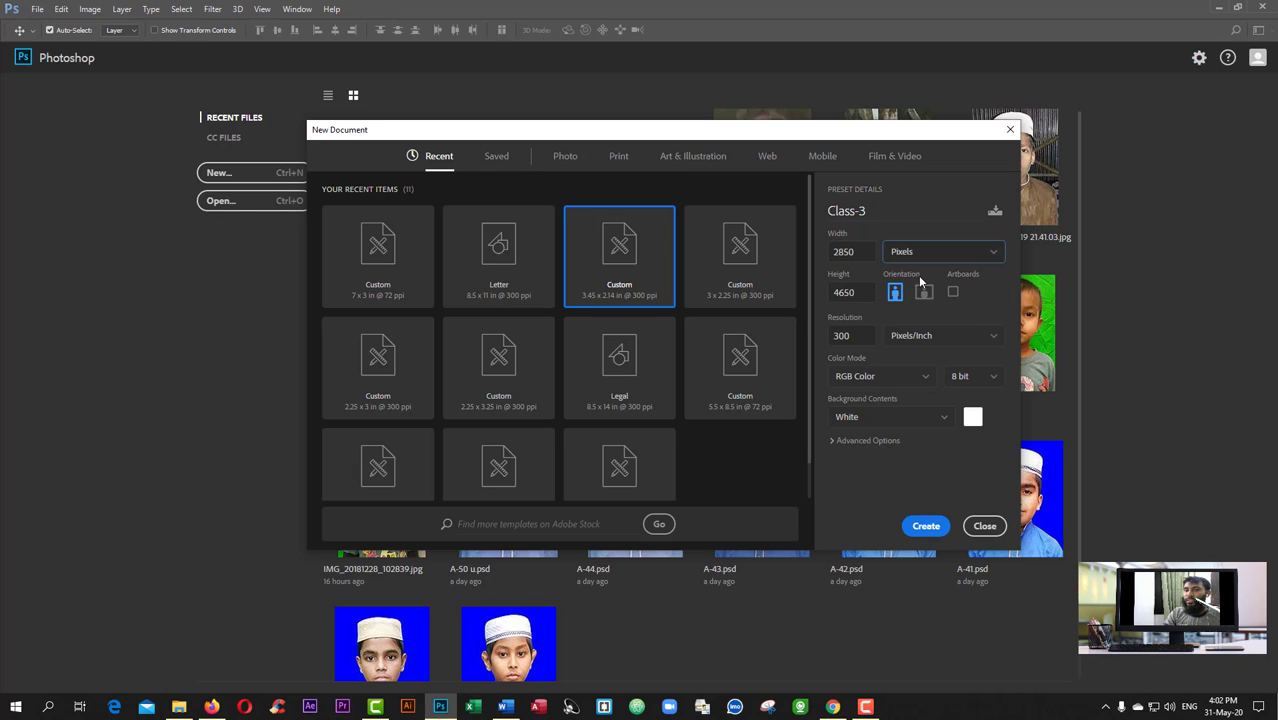
{"action": "left_click", "coordinate": [862, 253]}
{"action": "left_click", "coordinate": [946, 256]}
{"action": "left_click", "coordinate": [918, 300]}
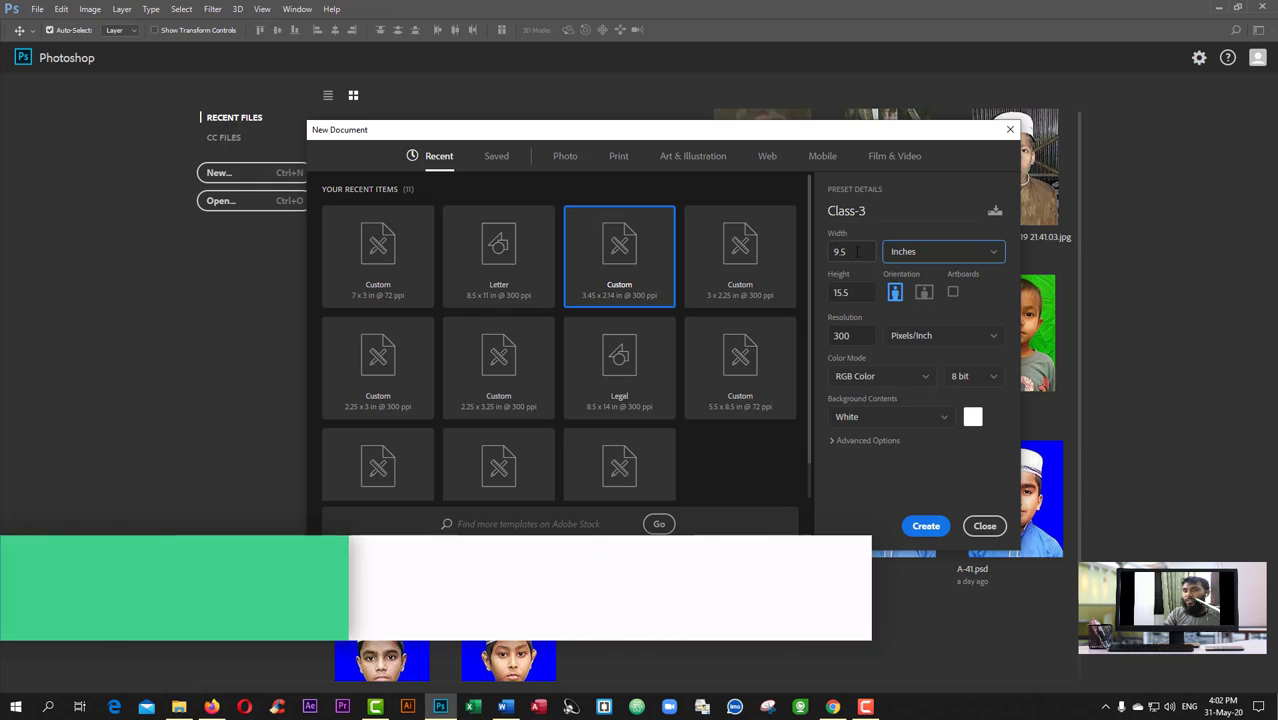
{"action": "left_click", "coordinate": [860, 253]}
{"action": "left_click", "coordinate": [925, 254]}
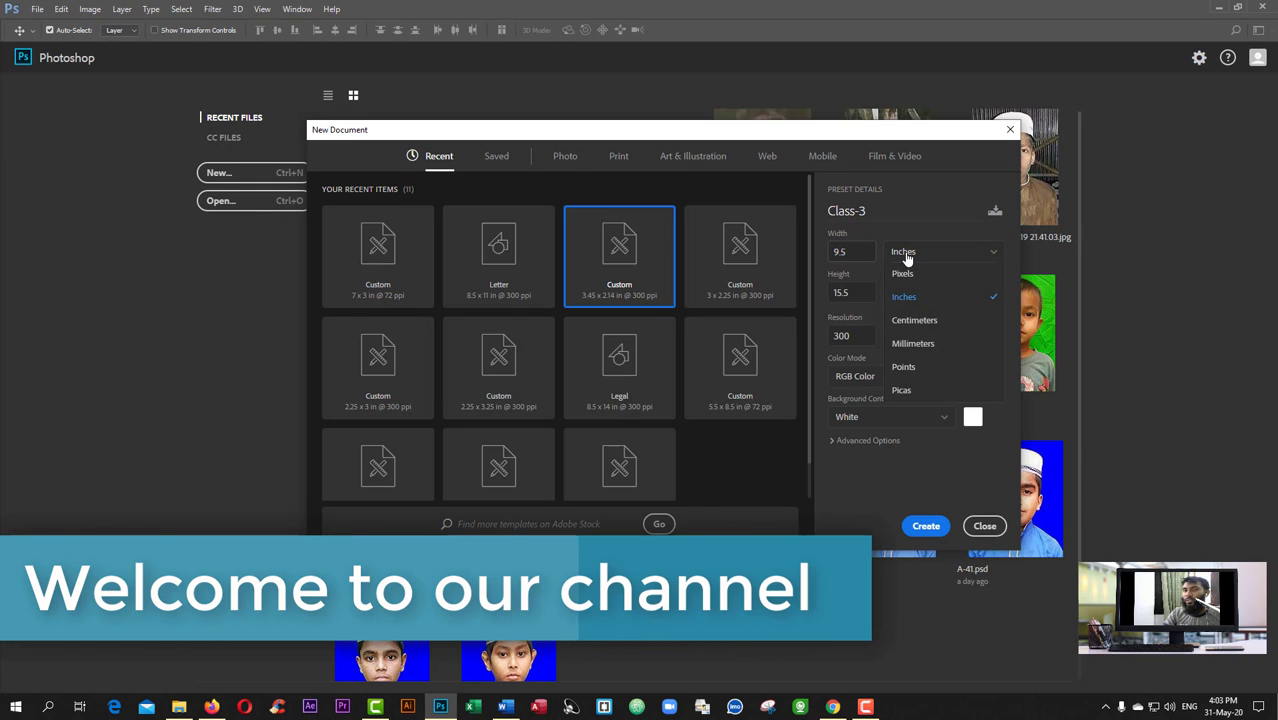
{"action": "left_click", "coordinate": [910, 266]}
{"action": "left_click", "coordinate": [912, 254]}
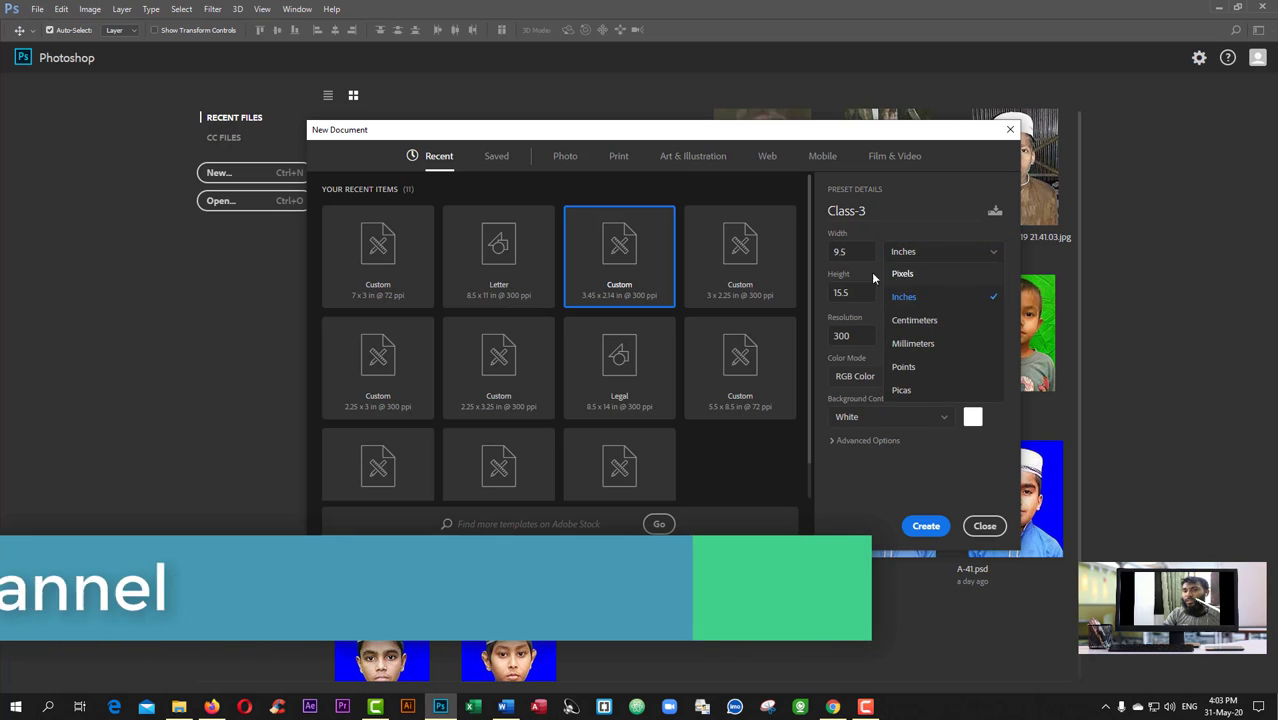
{"action": "left_click", "coordinate": [885, 272]}
- Set the size to 2550 x 1080 pixels, landscape, then show it in inches
{"action": "left_click_drag", "start_coordinate": [858, 255], "coordinate": [820, 256]}
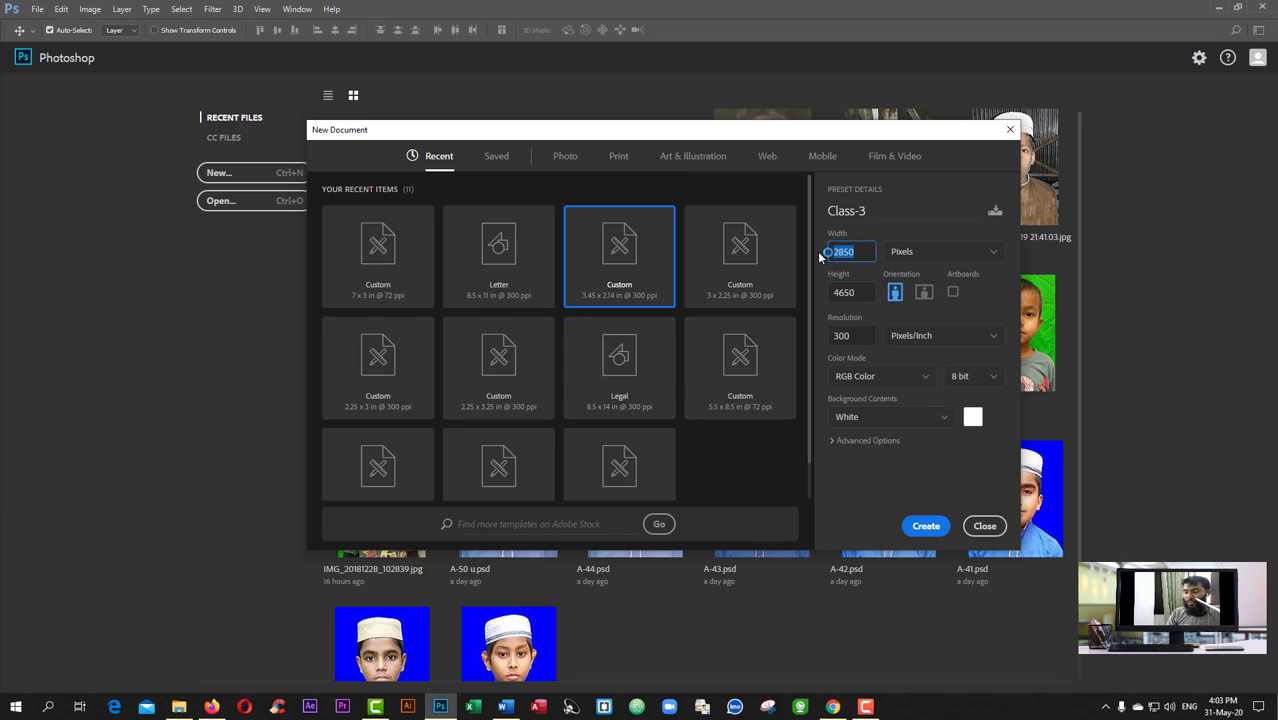
{"action": "type", "text": "2550"}
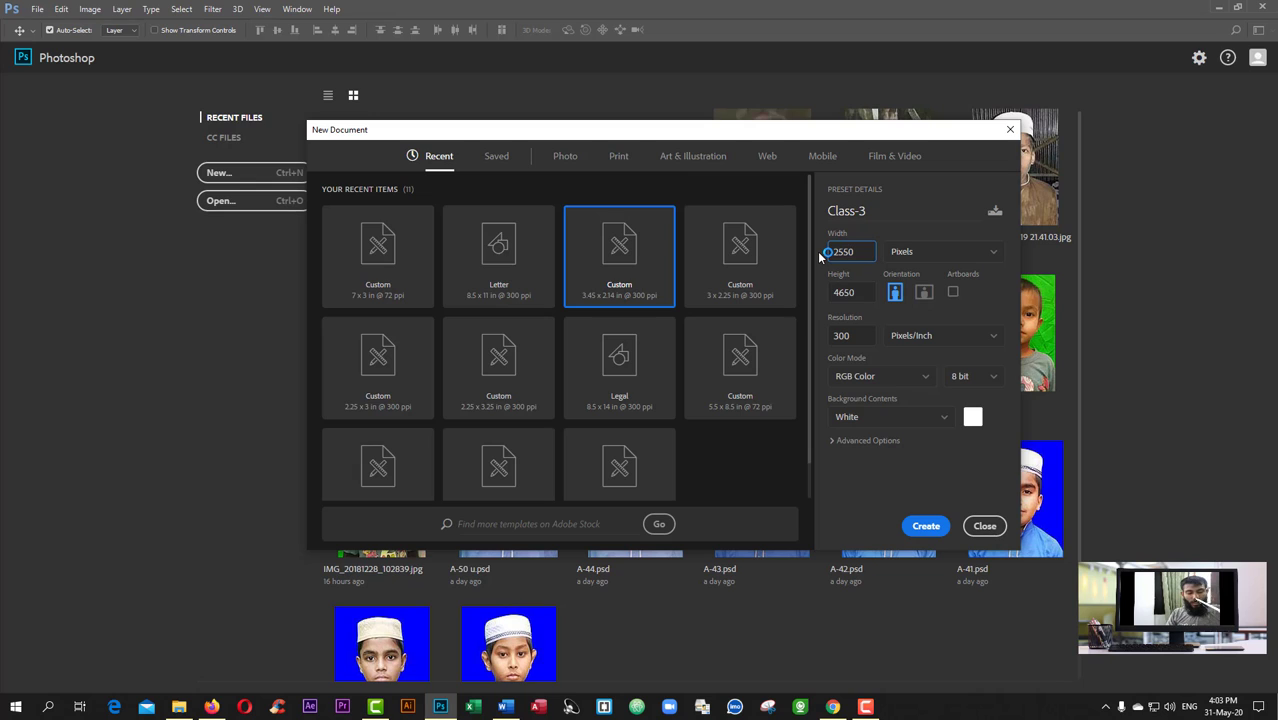
{"action": "key", "text": "Tab"}
{"action": "type", "text": "10"}
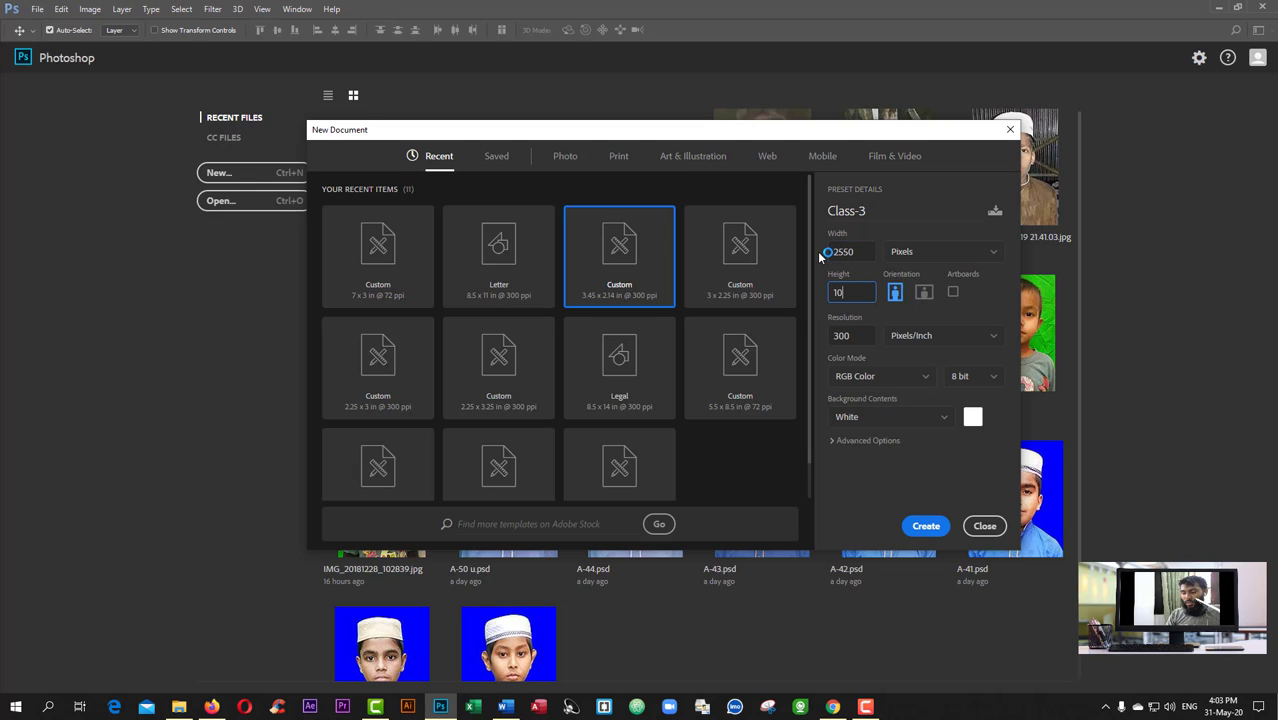
{"action": "type", "text": "80"}
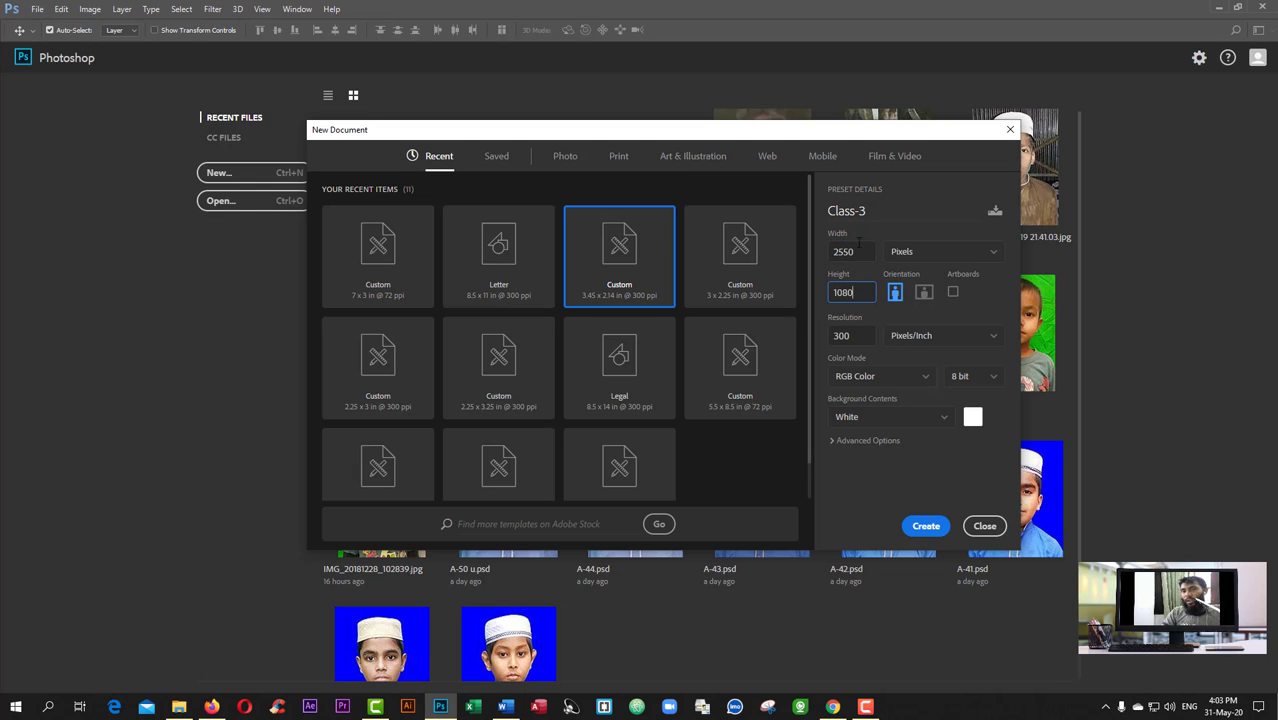
{"action": "left_click", "coordinate": [924, 291]}
{"action": "left_click", "coordinate": [922, 252]}
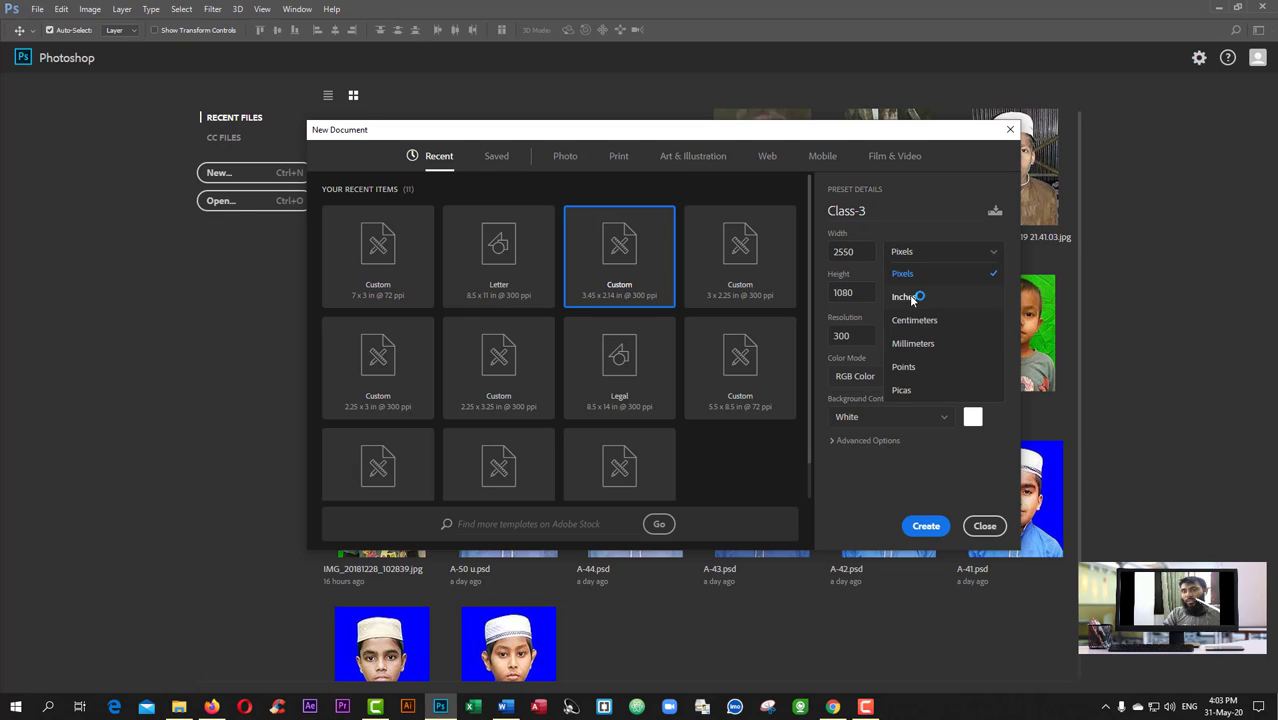
{"action": "left_click", "coordinate": [914, 273]}
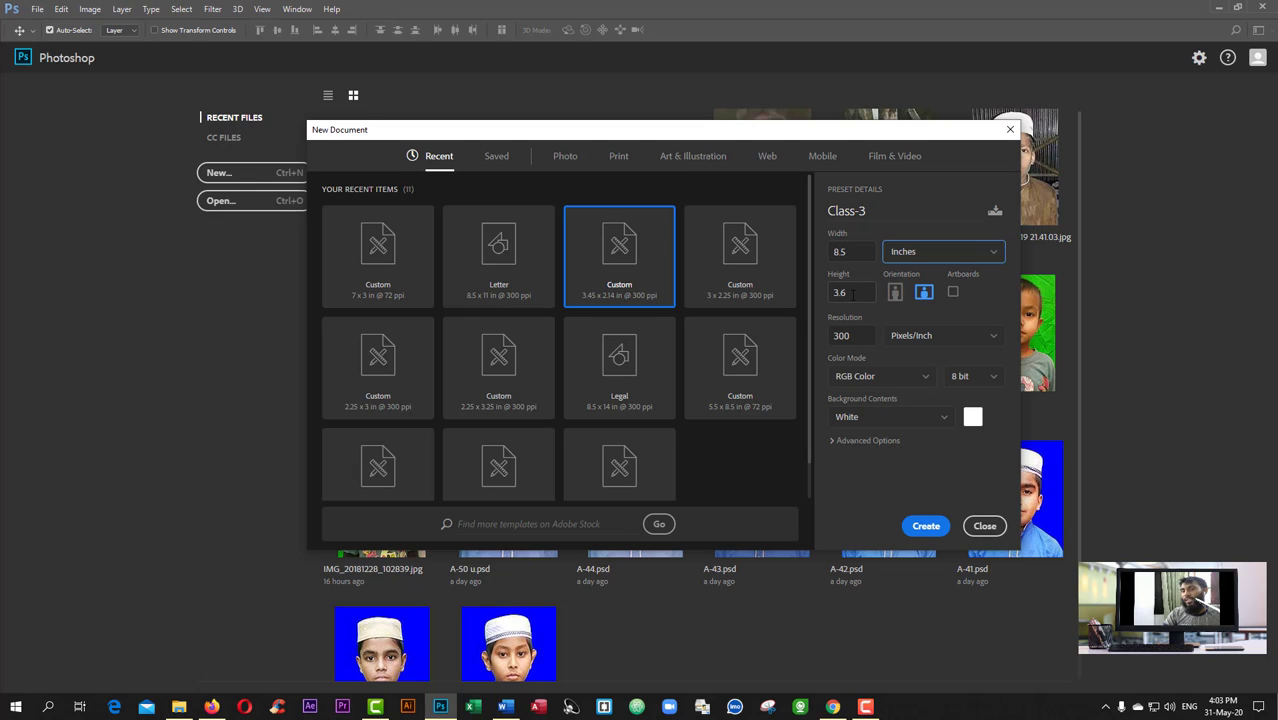
- Show the Class-3 size in centimetres, then in millimetres (215.9 mm width)
{"action": "left_click", "coordinate": [902, 259]}
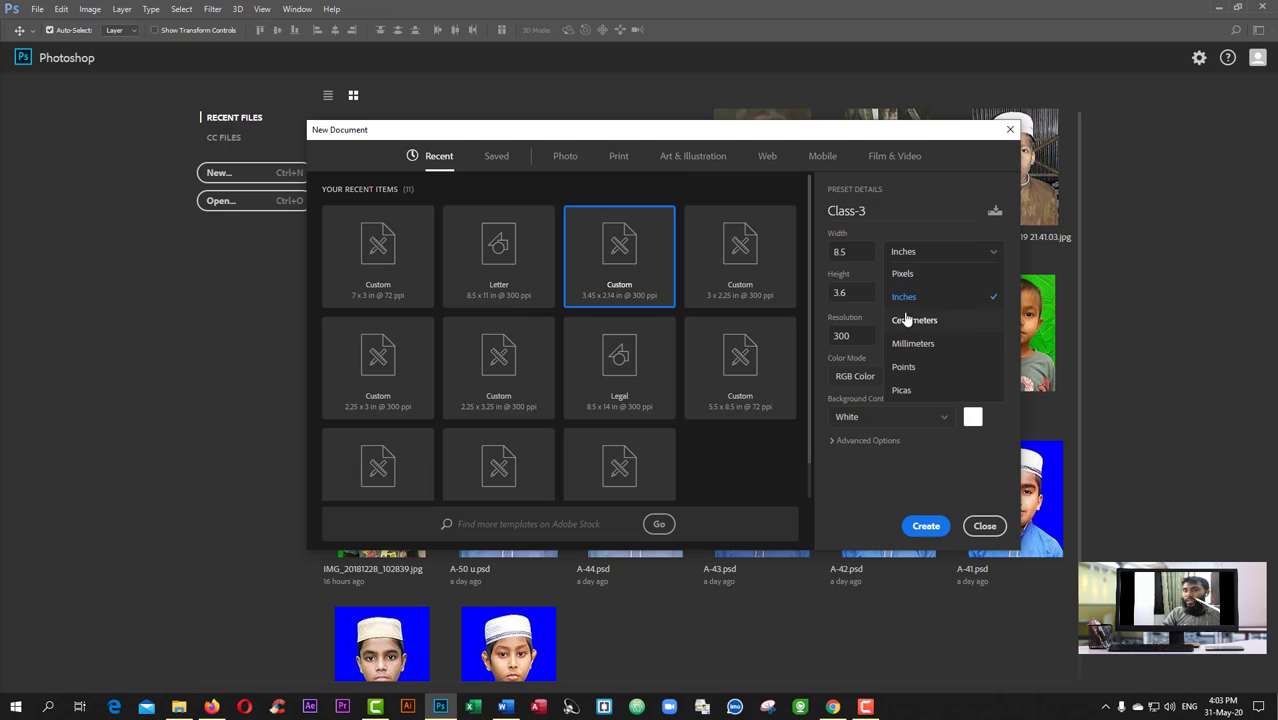
{"action": "left_click", "coordinate": [911, 323]}
{"action": "left_click", "coordinate": [918, 254]}
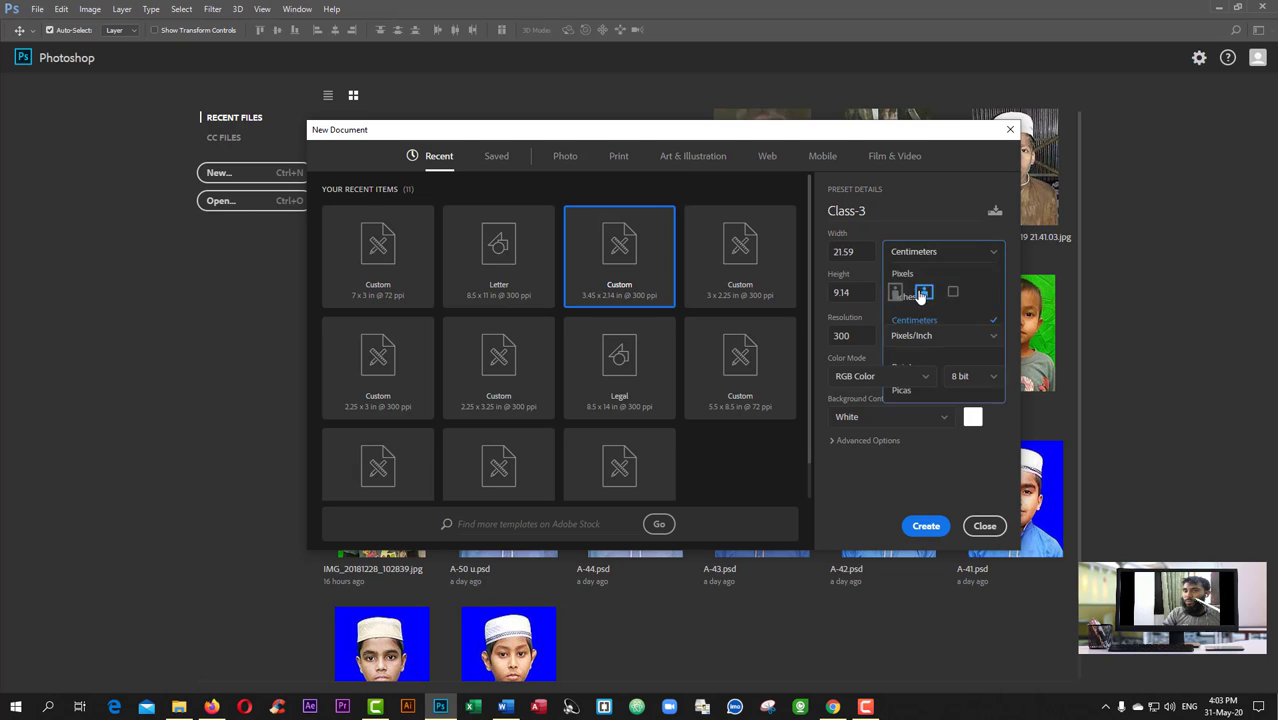
{"action": "left_click", "coordinate": [913, 345]}
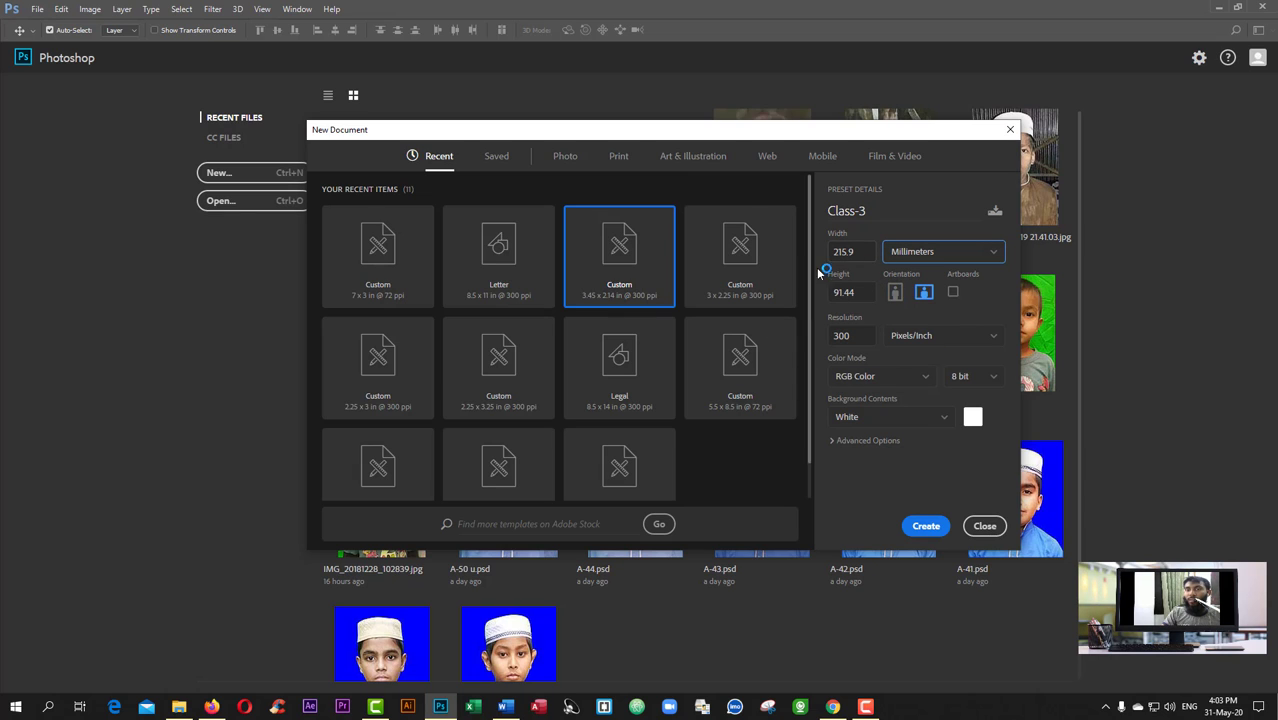
{"action": "left_click", "coordinate": [863, 256]}
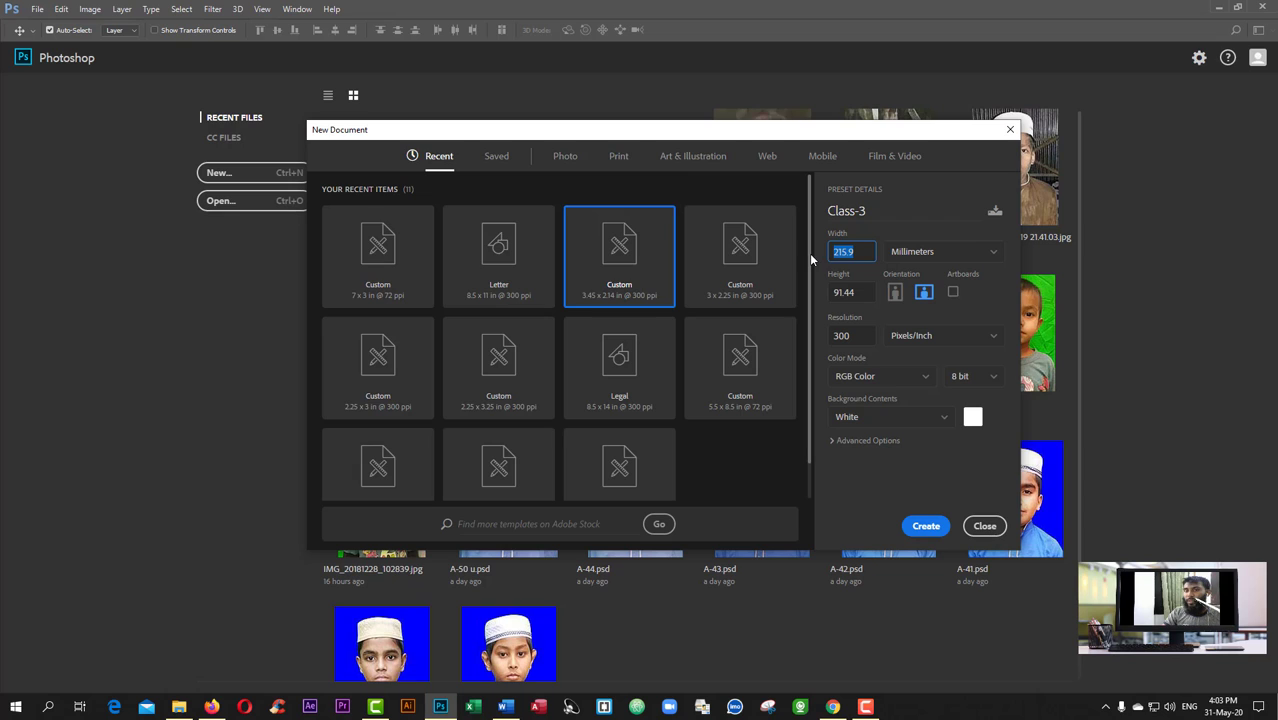
- Return the units to inches and make the page portrait, 3.6 x 8.5 inches
{"action": "left_click", "coordinate": [908, 259]}
{"action": "left_click", "coordinate": [912, 300]}
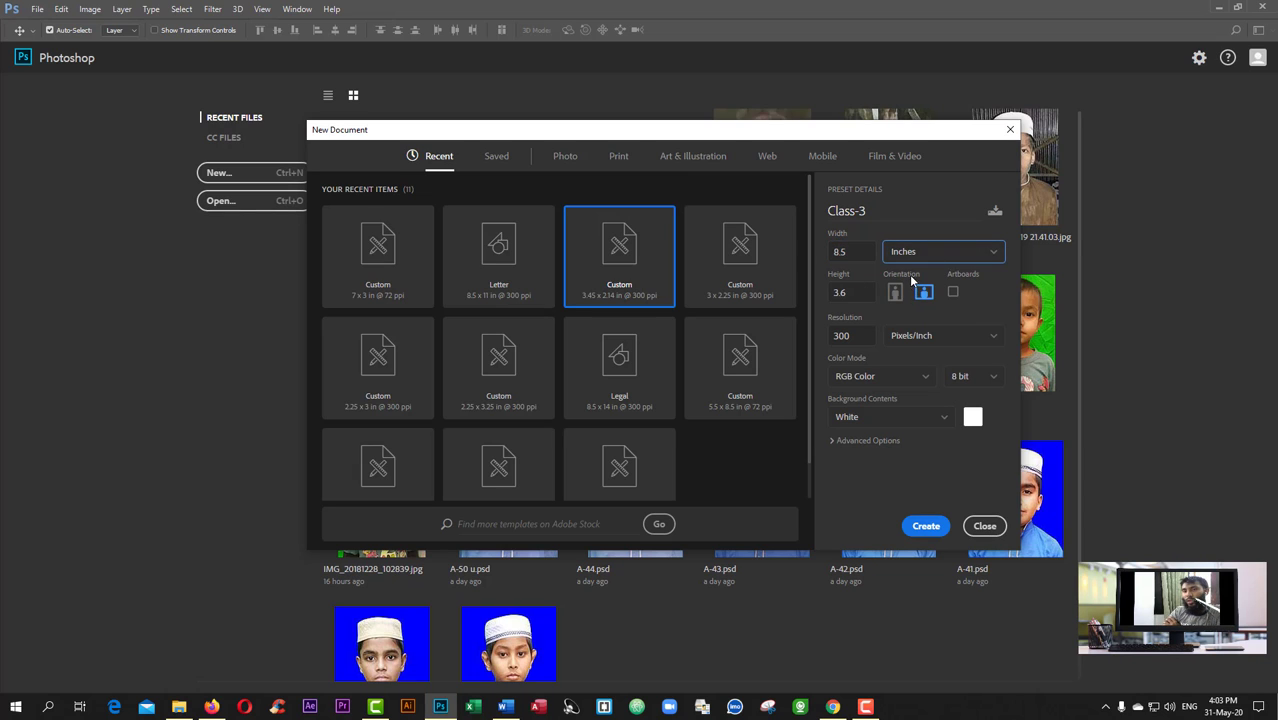
{"action": "left_click", "coordinate": [909, 257]}
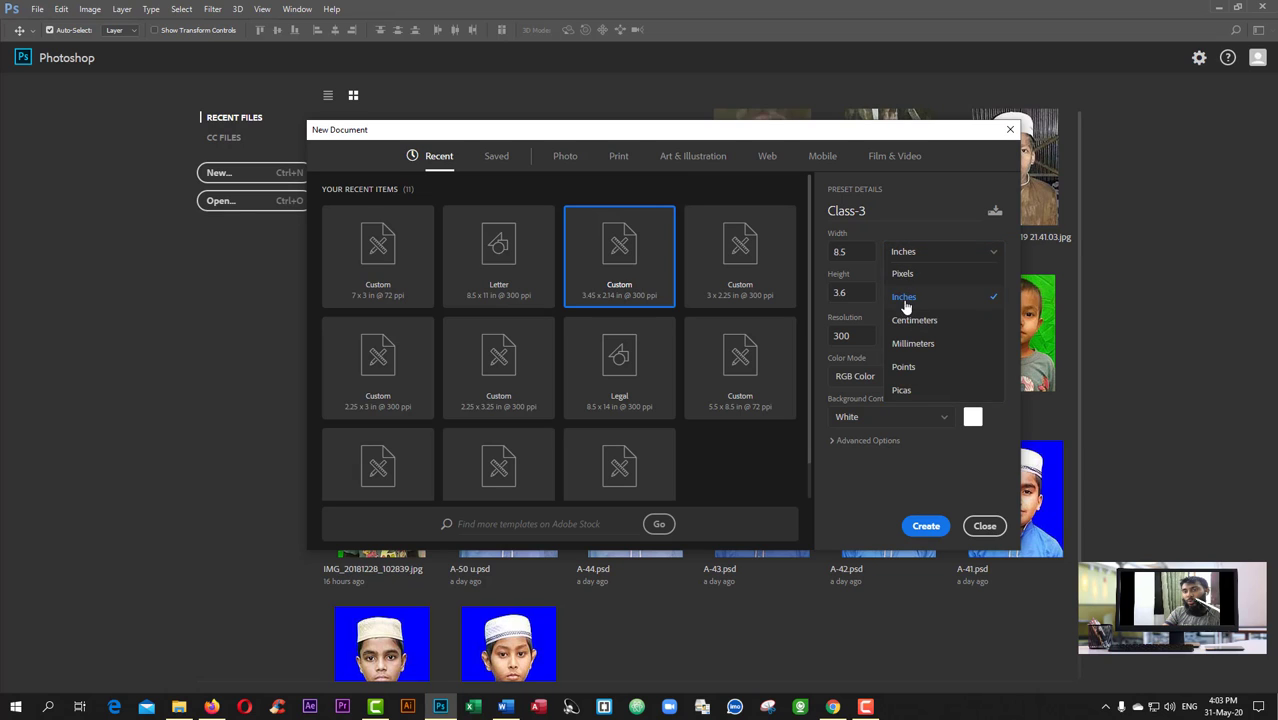
{"action": "left_click", "coordinate": [927, 257]}
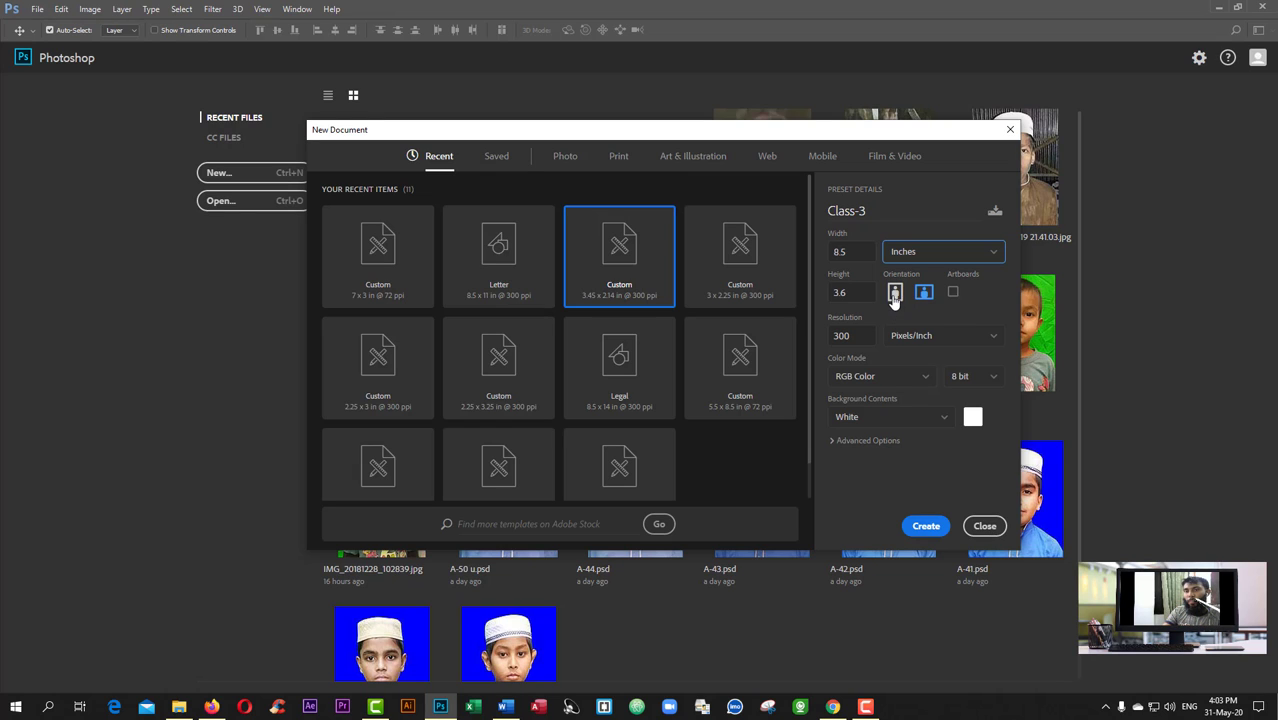
{"action": "left_click", "coordinate": [895, 291]}
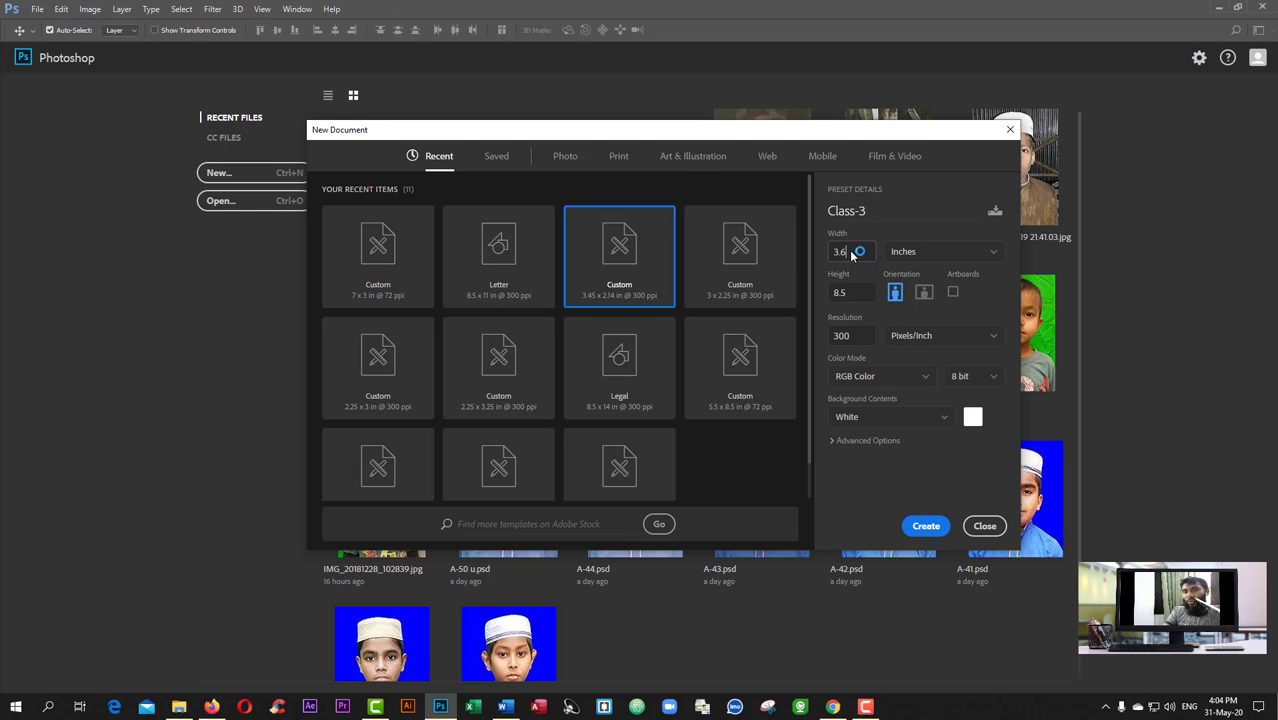
- Switch Class-3 back to landscape and review width 8.5, height 3.6, resolution 300
{"action": "left_click_drag", "start_coordinate": [853, 251], "coordinate": [828, 255]}
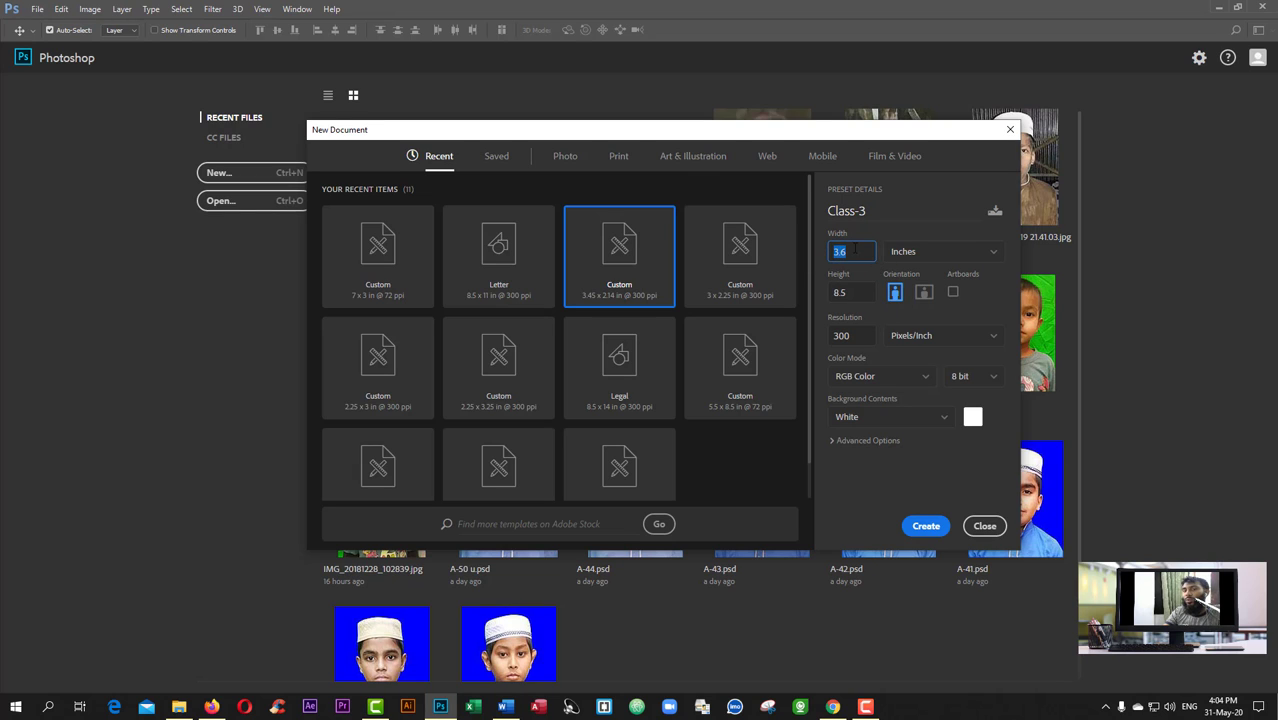
{"action": "left_click", "coordinate": [924, 294]}
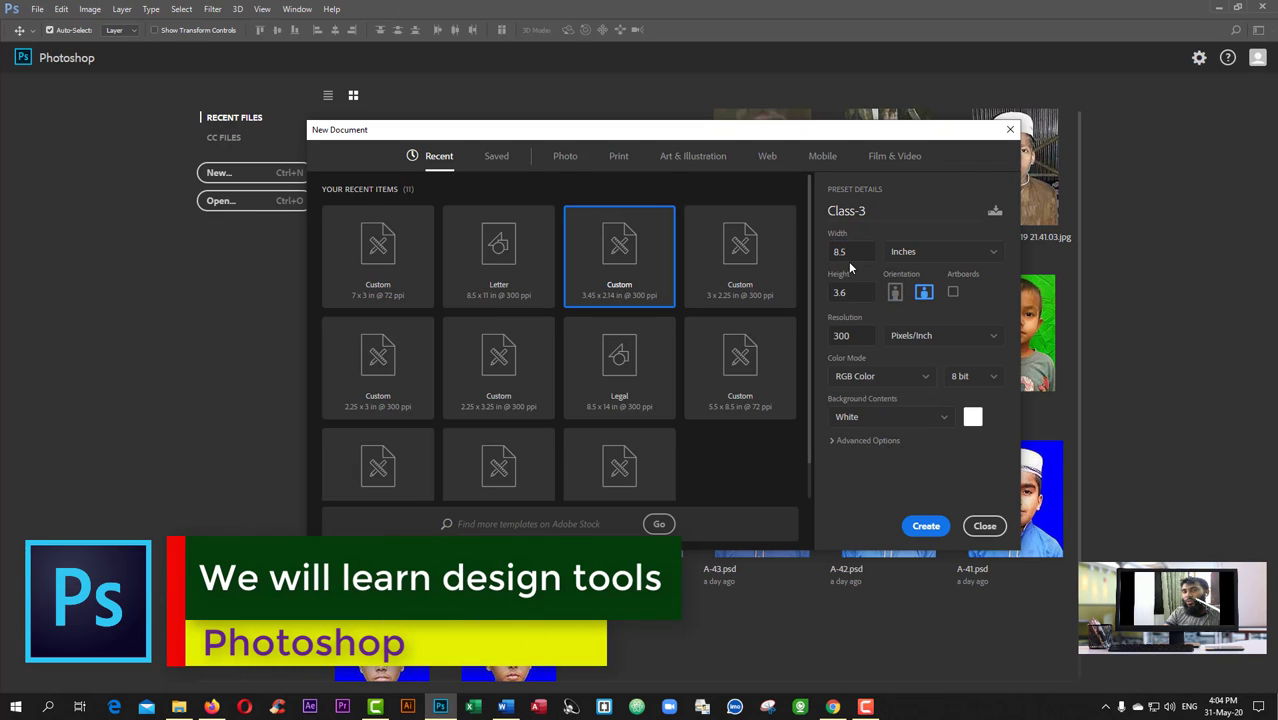
{"action": "double_click", "coordinate": [840, 252]}
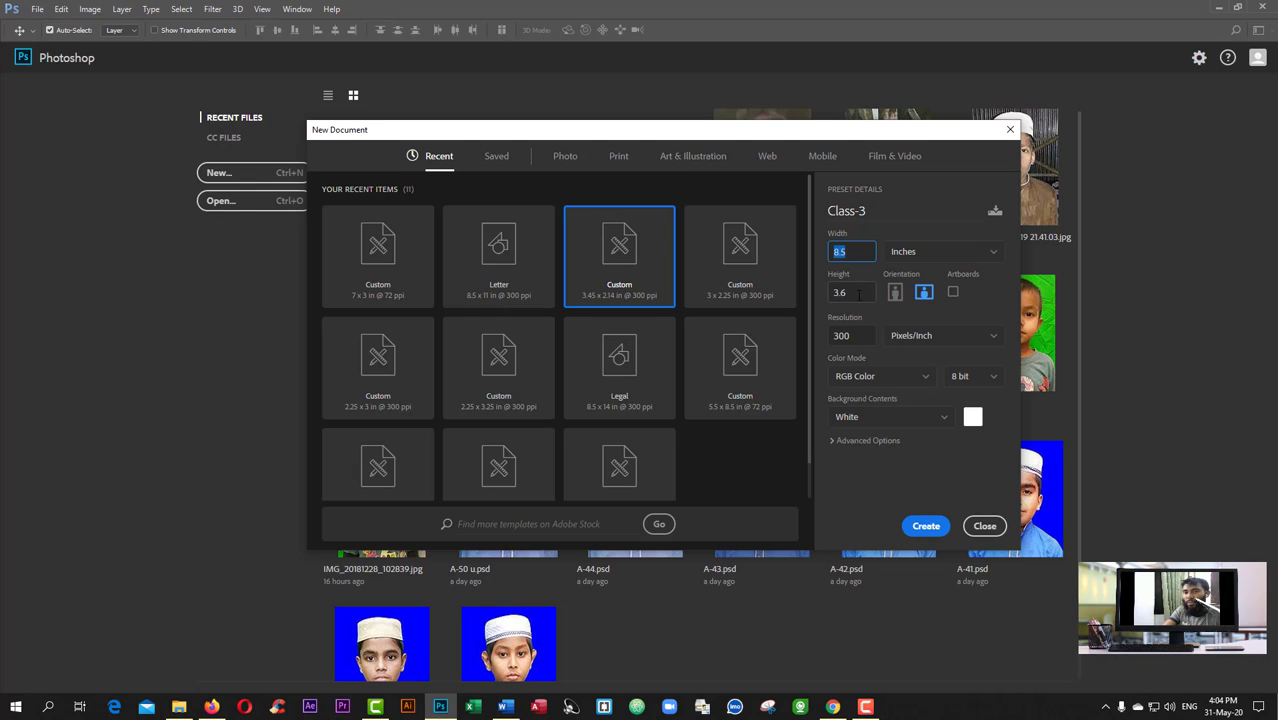
{"action": "double_click", "coordinate": [844, 294]}
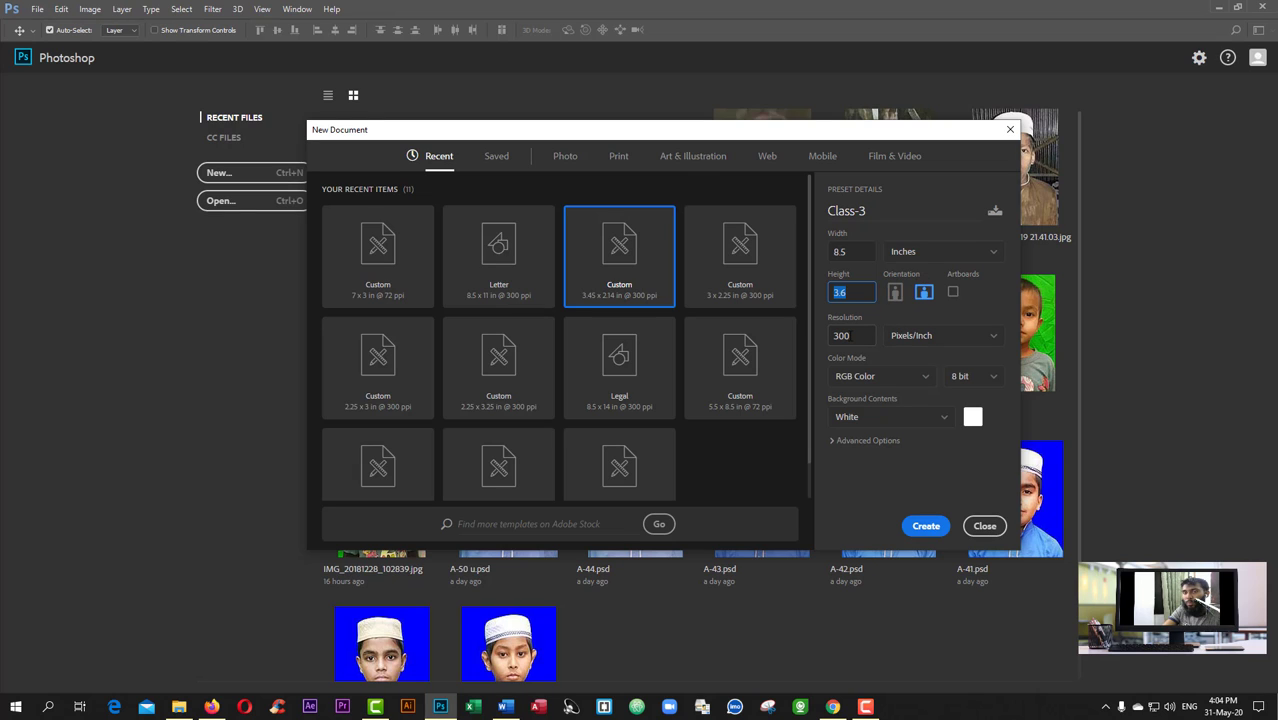
{"action": "left_click", "coordinate": [850, 335]}
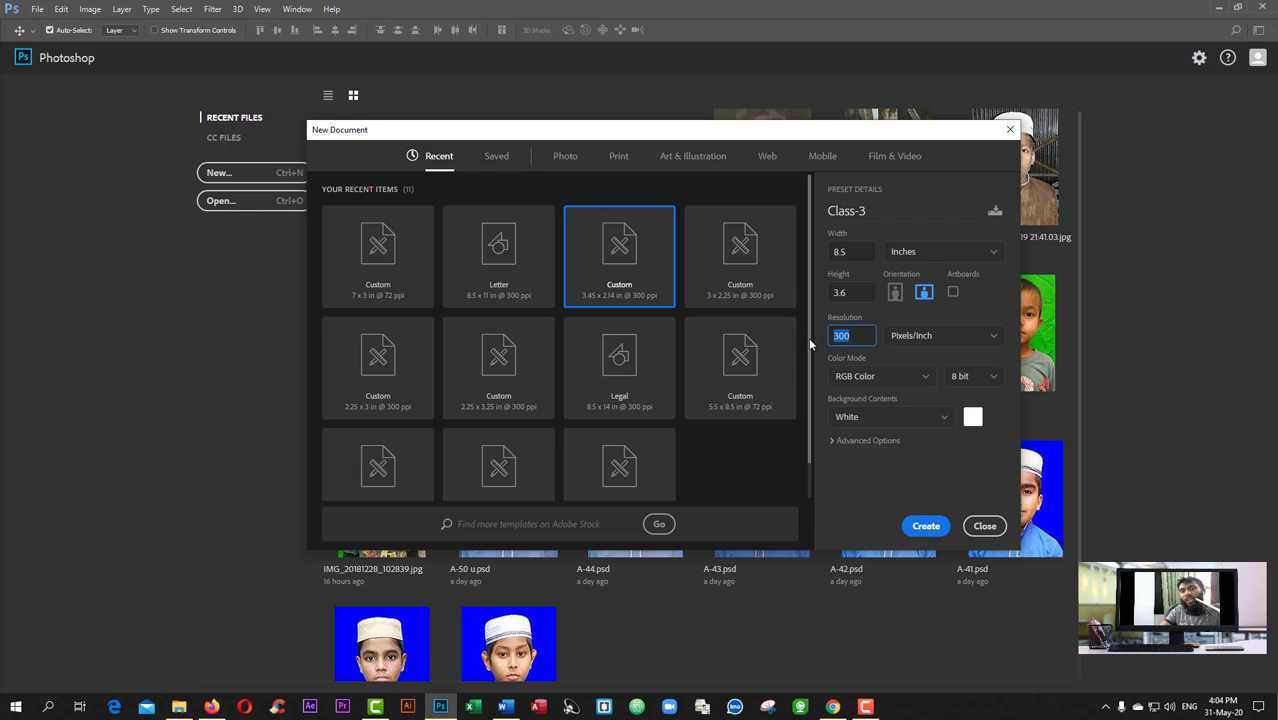
{"action": "left_click", "coordinate": [808, 342]}
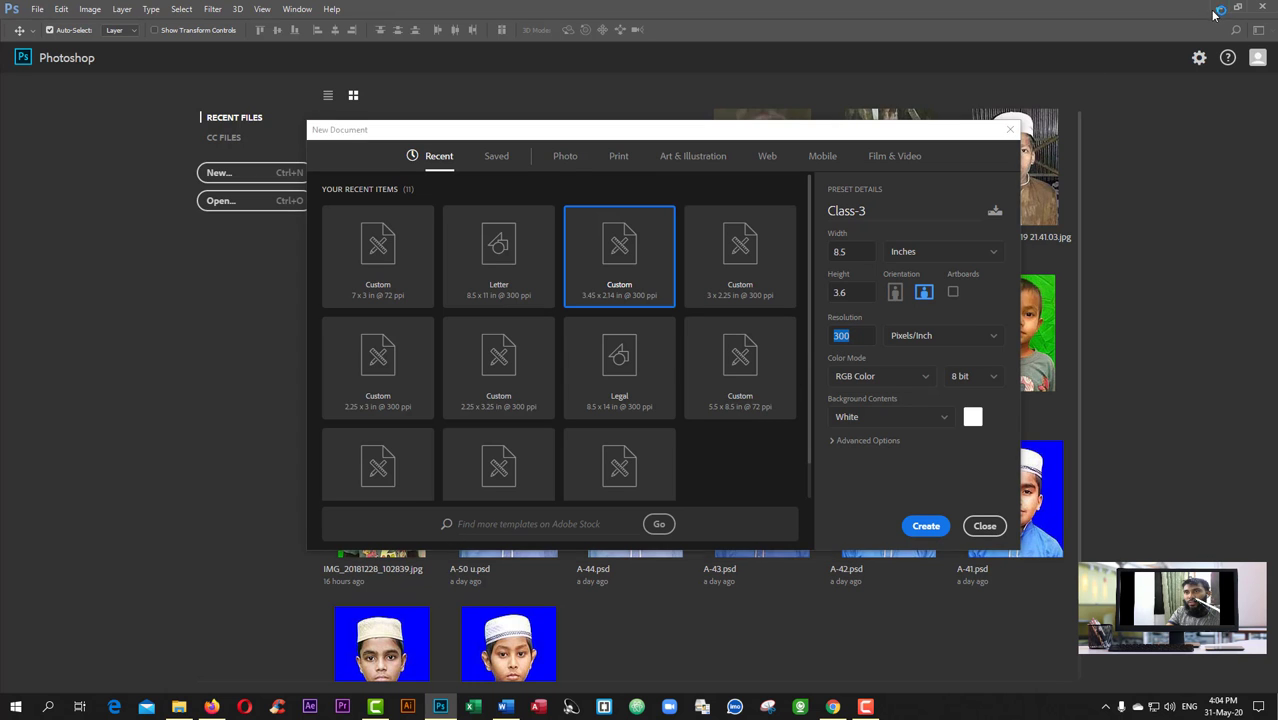
- Close the dialog, minimize Photoshop, and open piczel_tv_full fi.PNG from the desktop piczel folder
{"action": "left_click", "coordinate": [1010, 129]}
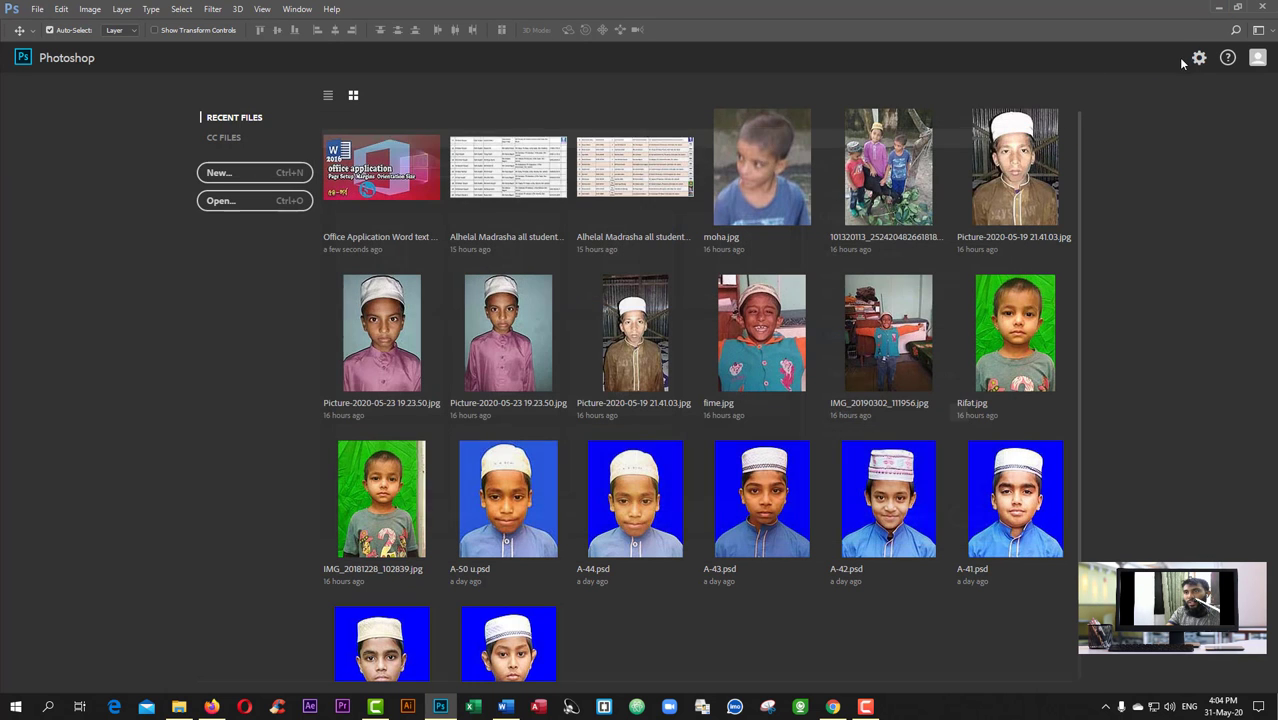
{"action": "left_click", "coordinate": [1218, 7]}
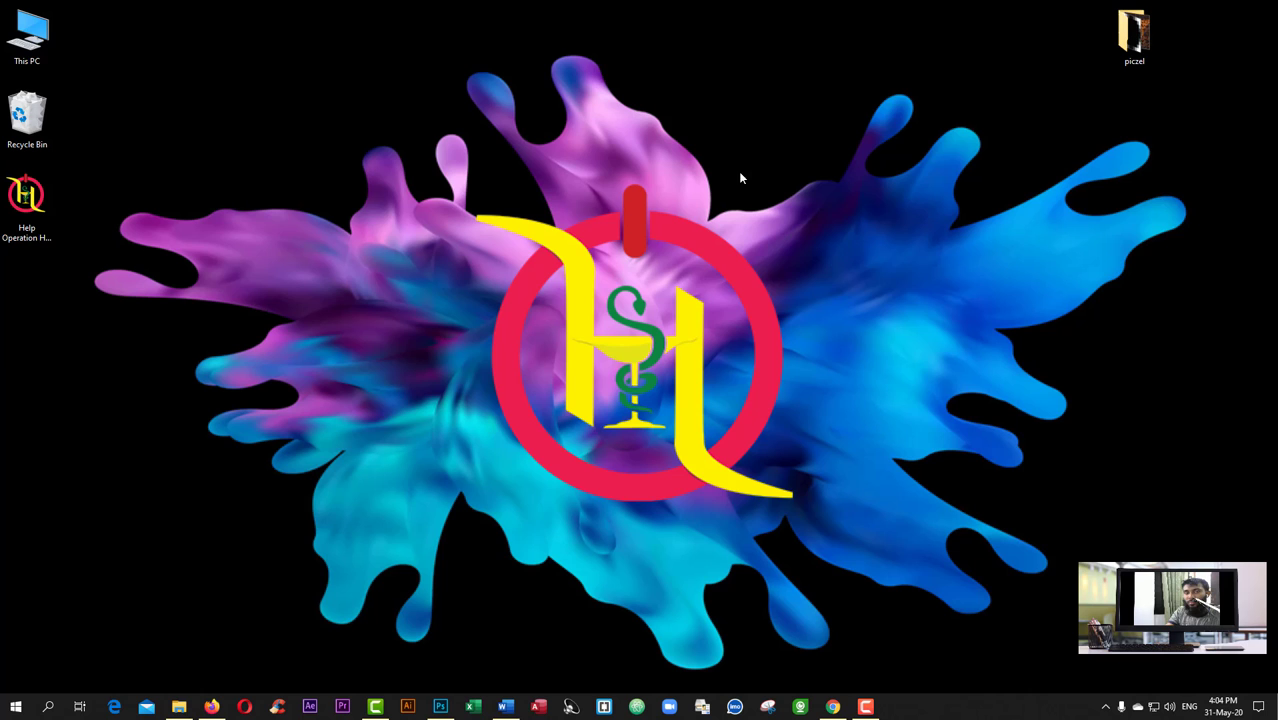
{"action": "double_click", "coordinate": [1138, 40]}
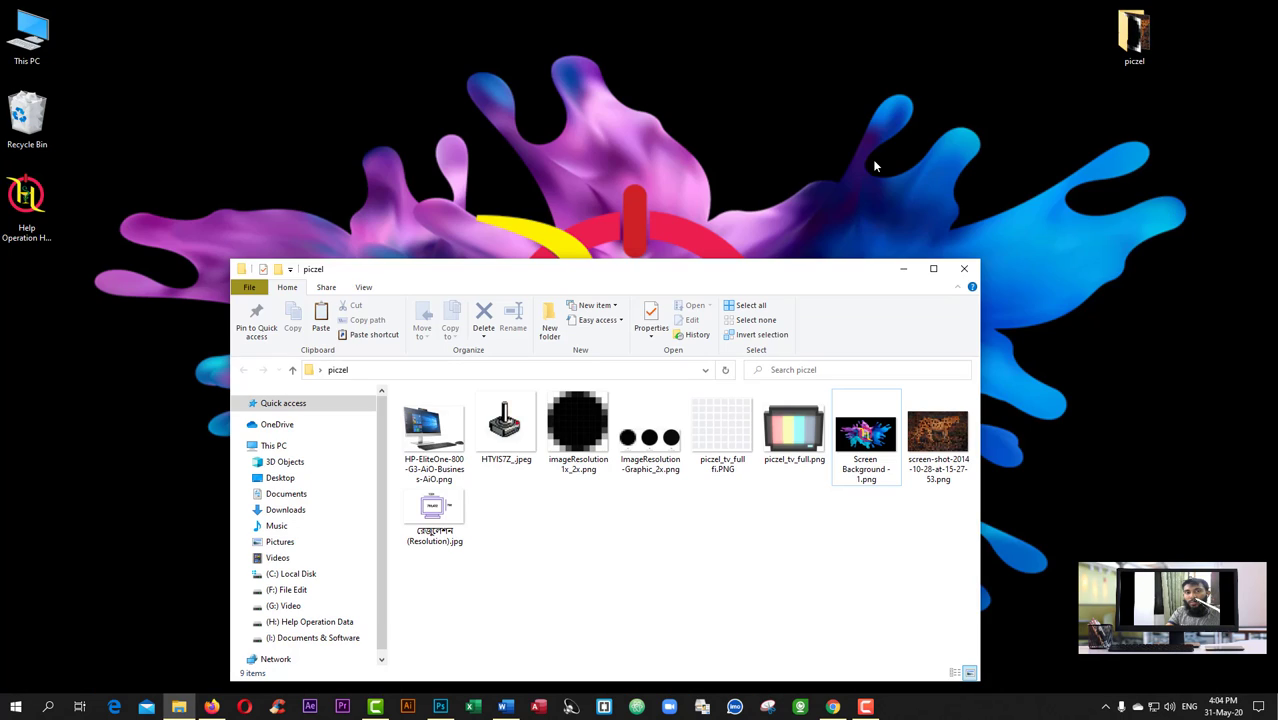
{"action": "left_click", "coordinate": [933, 266]}
{"action": "left_click", "coordinate": [506, 200]}
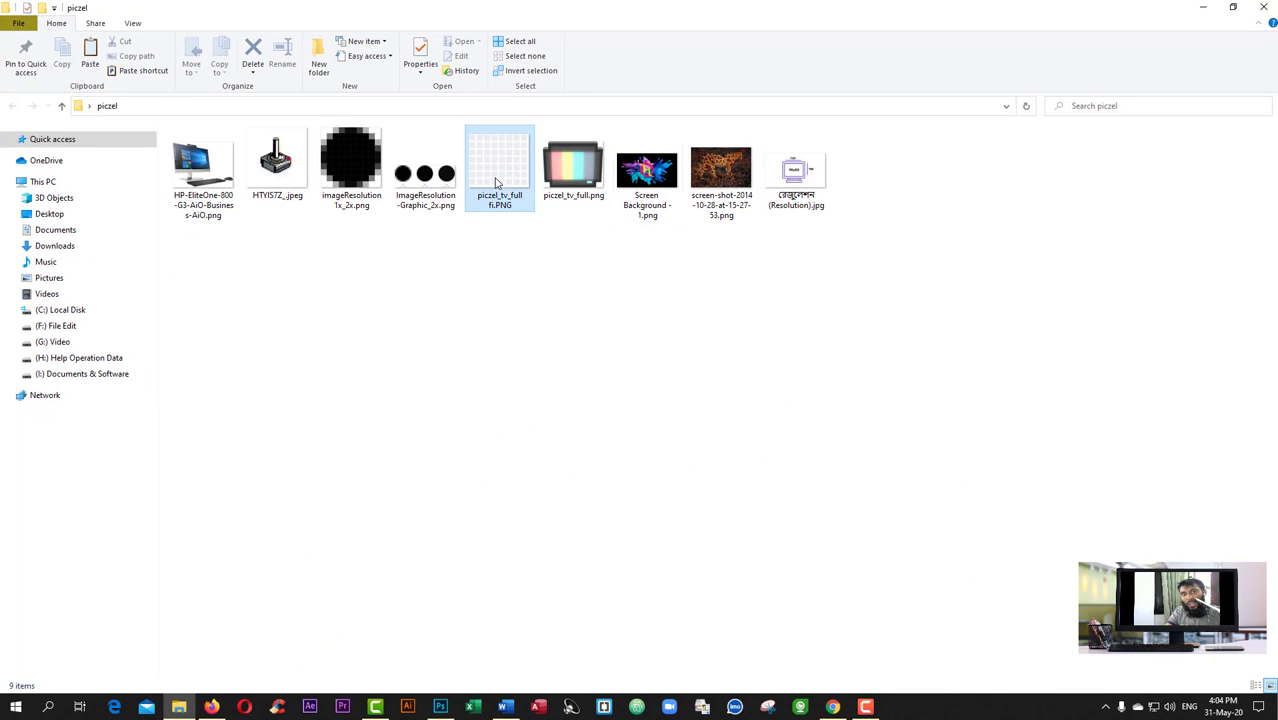
{"action": "double_click", "coordinate": [511, 187]}
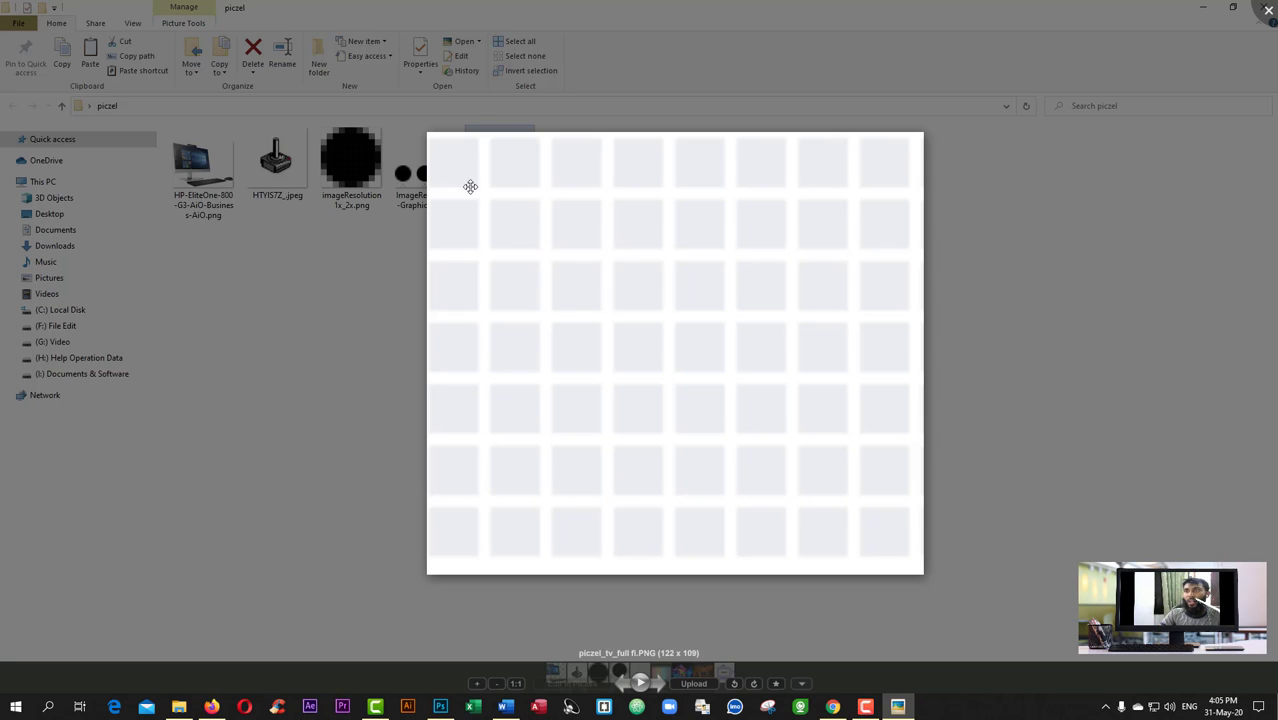
- Close the preview and open imageResolution 1x_2x.png, zooming in and out to inspect it
{"action": "left_click", "coordinate": [1264, 14]}
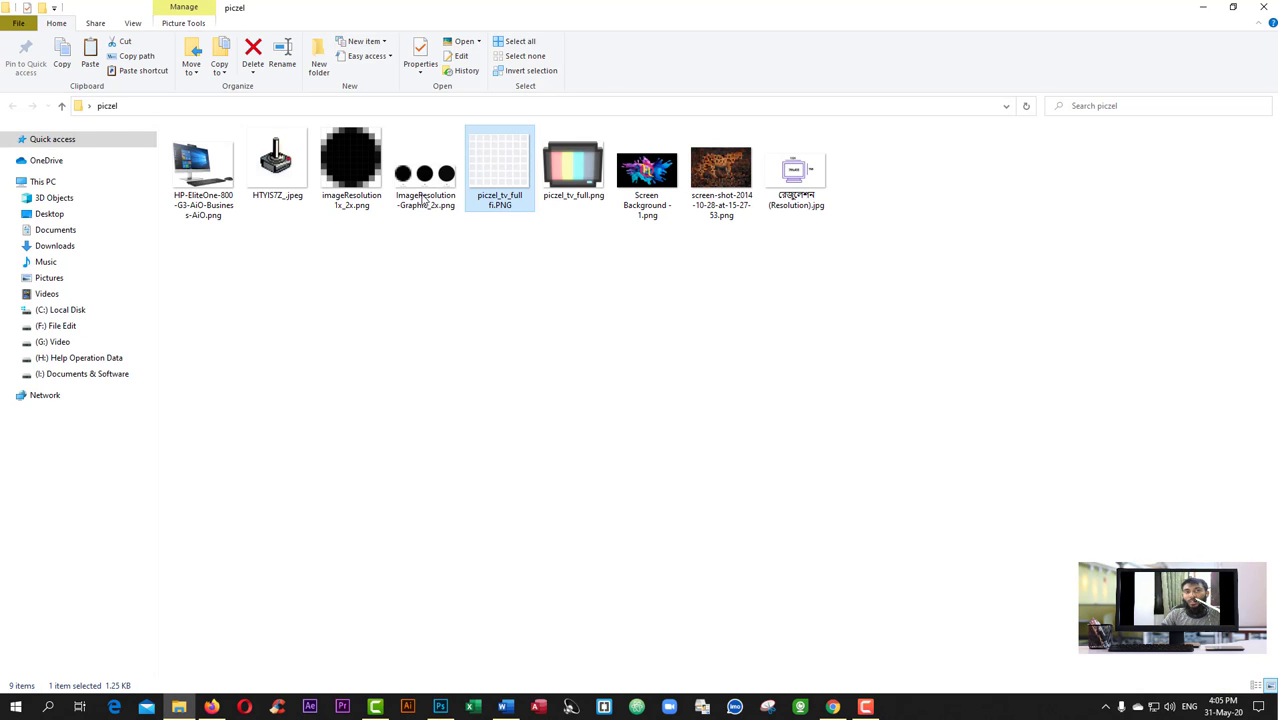
{"action": "double_click", "coordinate": [352, 160]}
{"action": "scroll", "coordinate": [667, 350], "scroll_direction": "up", "scroll_amount": 6}
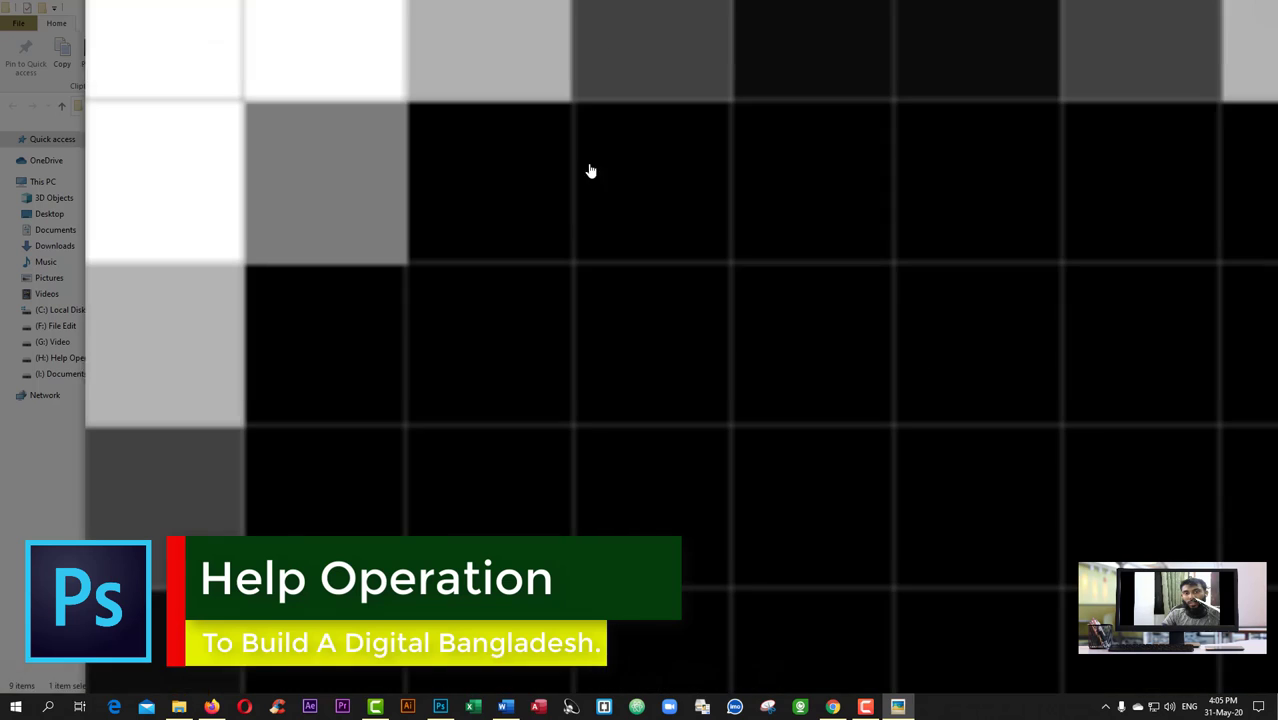
{"action": "scroll", "coordinate": [594, 210], "scroll_direction": "down", "scroll_amount": 1}
{"action": "scroll", "coordinate": [594, 210], "scroll_direction": "down", "scroll_amount": 3}
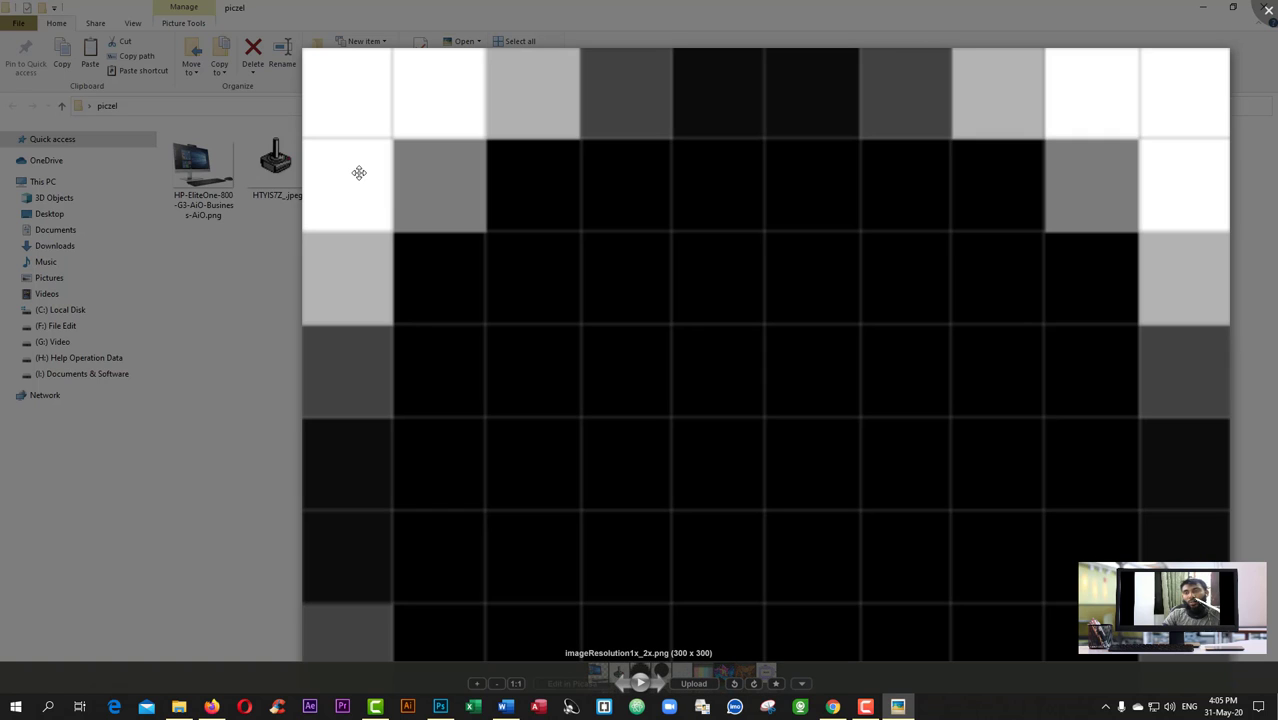
- Close that viewer and open the রেজুলেশন (Resolution).jpg diagram
{"action": "left_click", "coordinate": [1268, 9]}
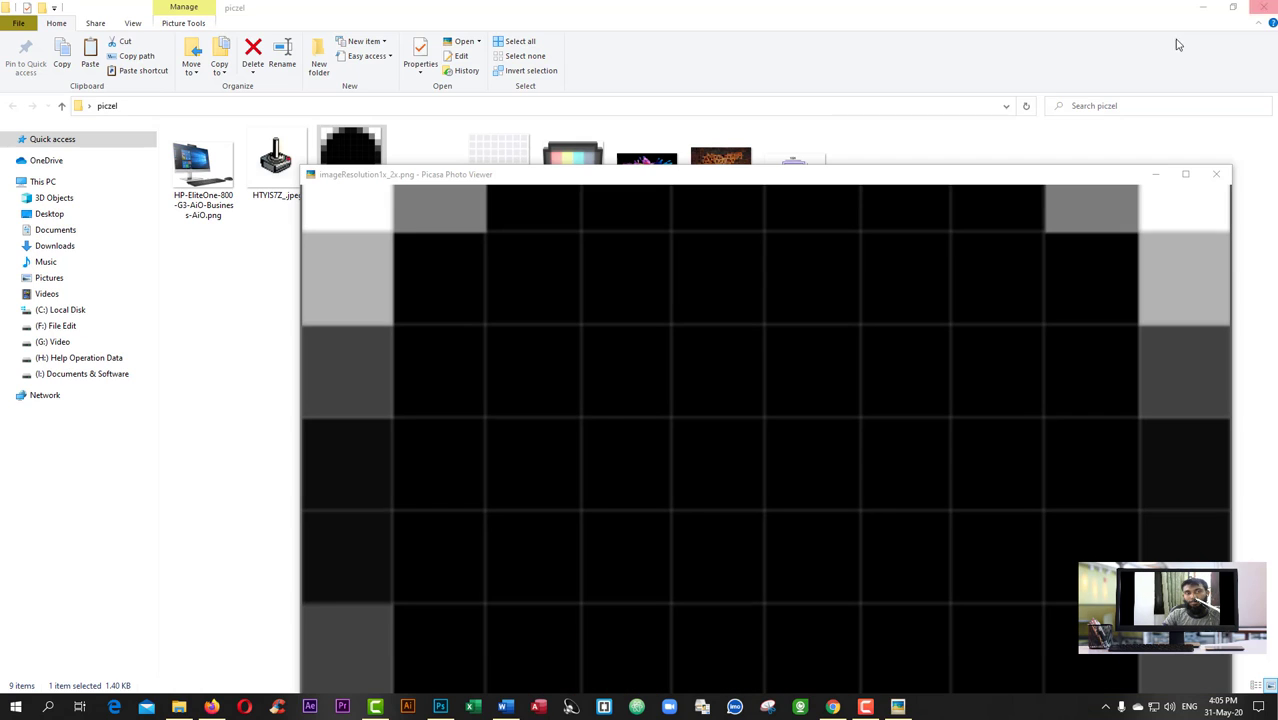
{"action": "left_click", "coordinate": [1216, 174]}
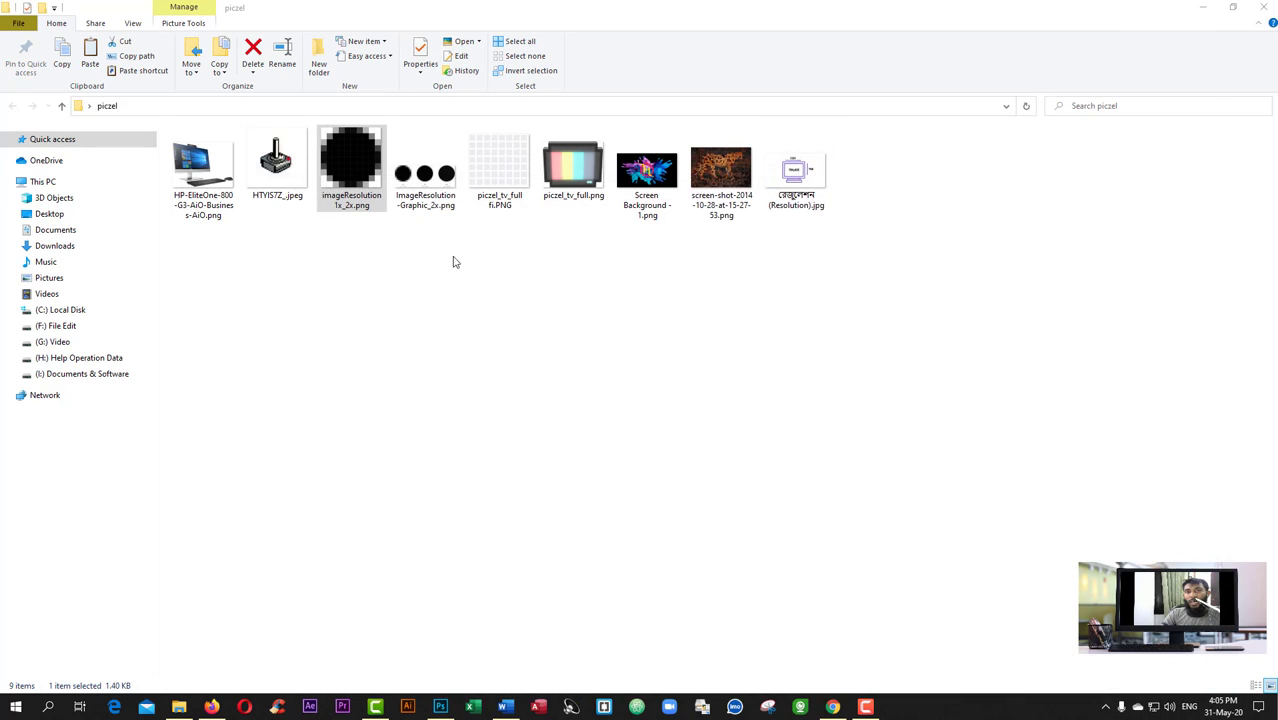
{"action": "double_click", "coordinate": [798, 188]}
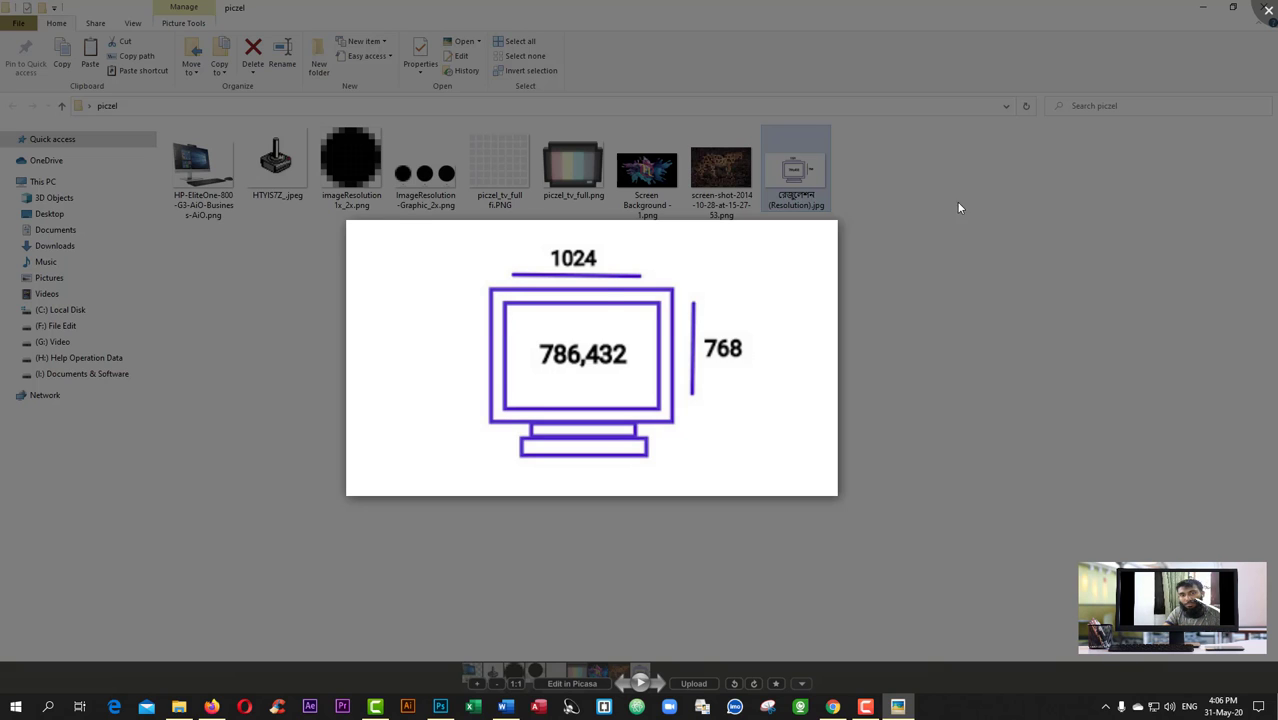
- View screen-shot-2014-10-28-at-15-27-53.png in Picasa Photo Viewer, then close it
{"action": "left_click", "coordinate": [1268, 10]}
{"action": "double_click", "coordinate": [722, 175]}
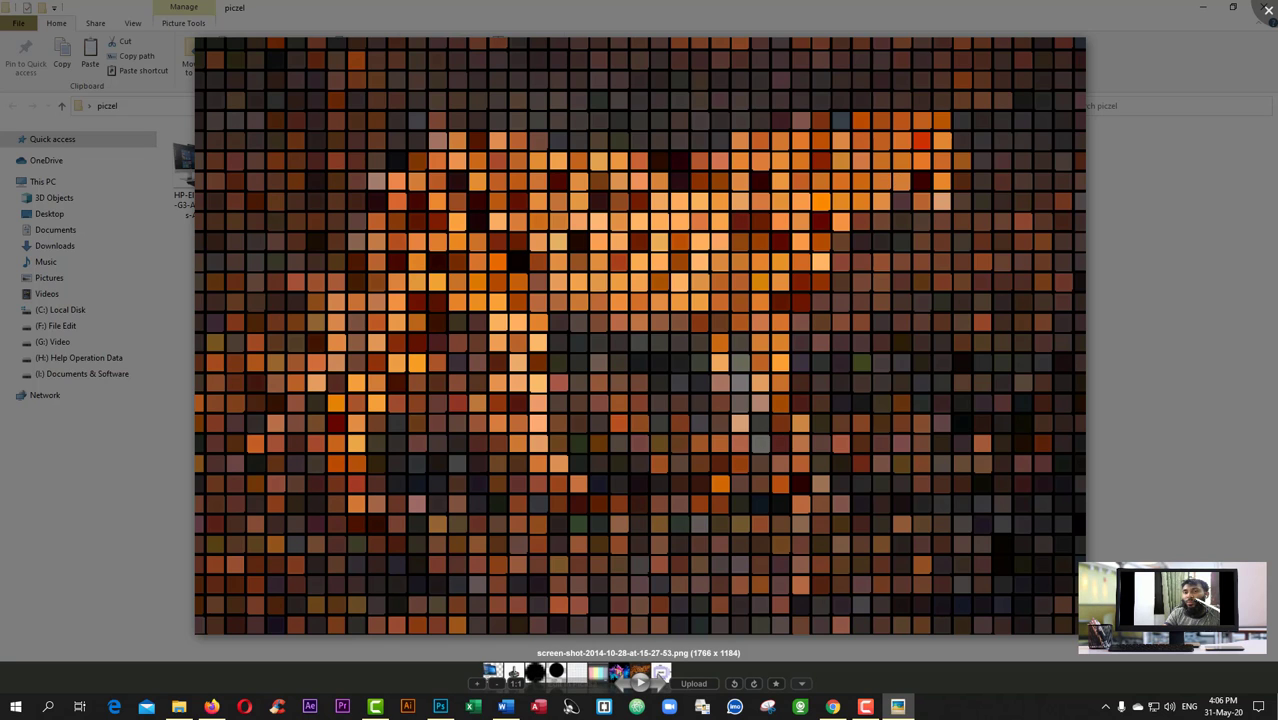
{"action": "key", "text": "Escape"}
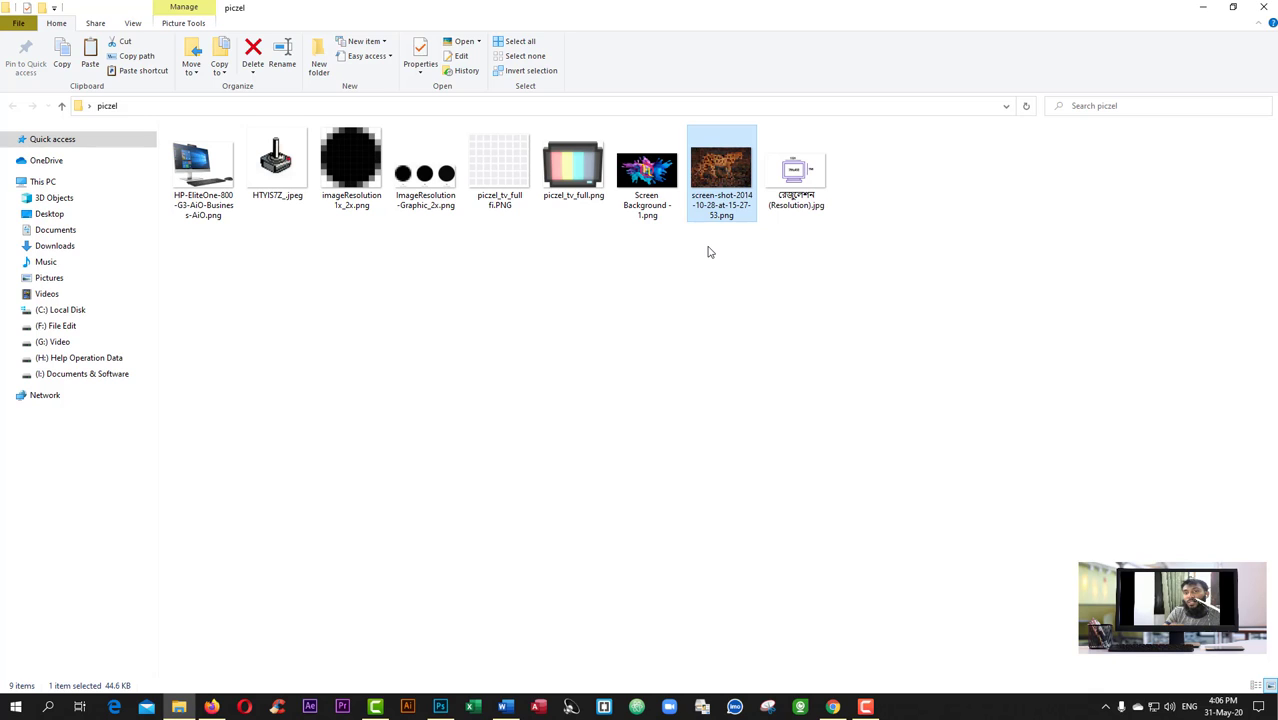
- Inspect ImageResolution-Graphic_2x.png, panning until the 3x circle shows fully, then close the viewer
{"action": "left_click", "coordinate": [584, 170]}
{"action": "double_click", "coordinate": [453, 178]}
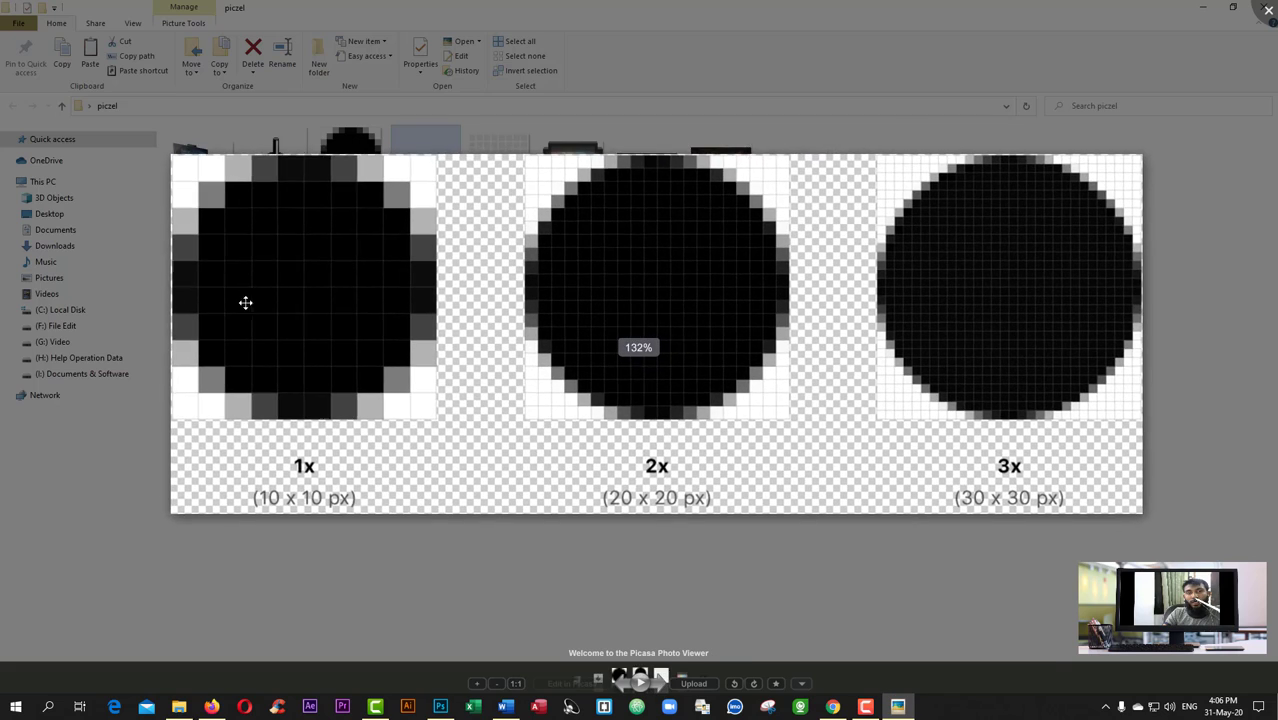
{"action": "scroll", "coordinate": [245, 303], "scroll_direction": "up", "scroll_amount": 5}
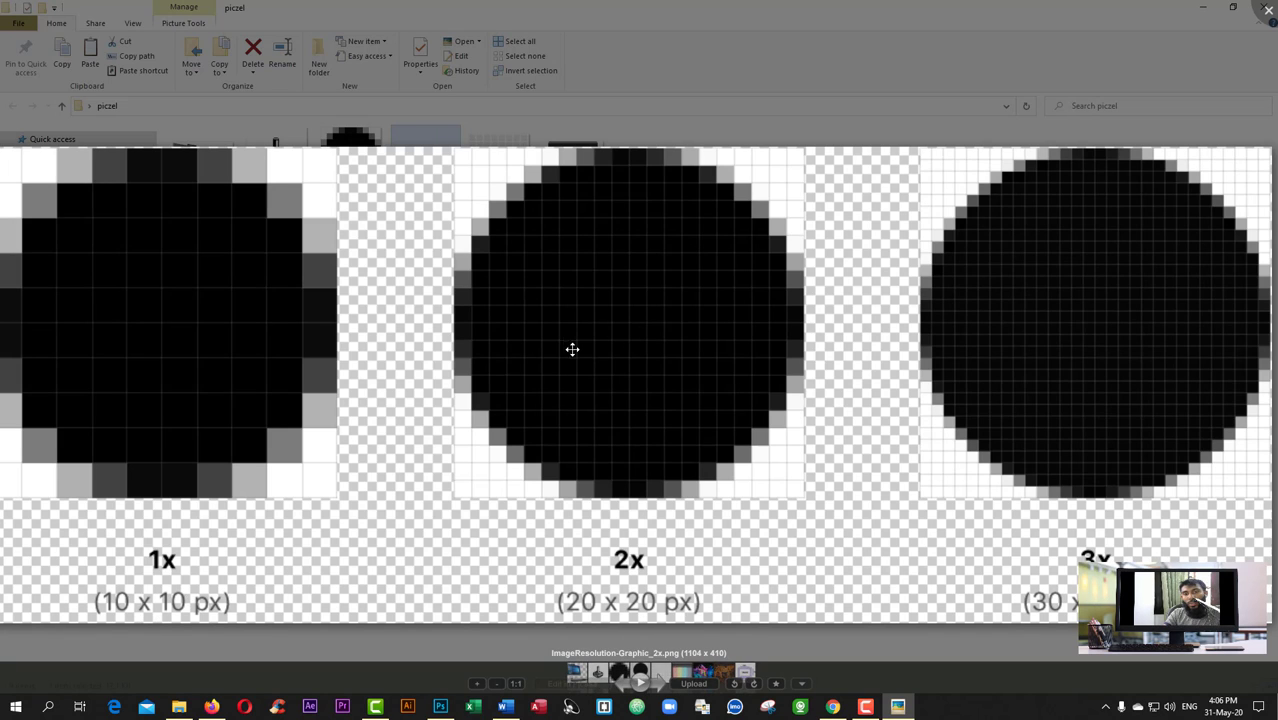
{"action": "scroll", "coordinate": [705, 357], "scroll_direction": "right", "scroll_amount": 3}
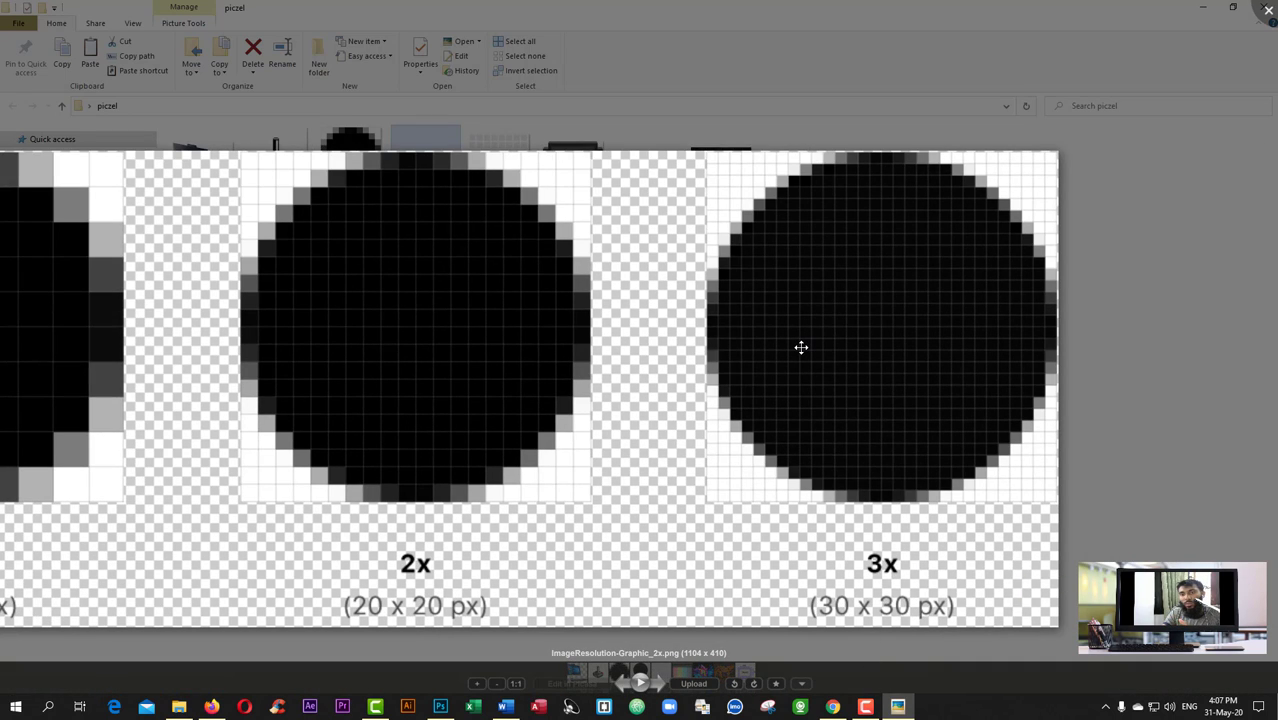
{"action": "scroll", "coordinate": [556, 359], "scroll_direction": "left", "scroll_amount": 3}
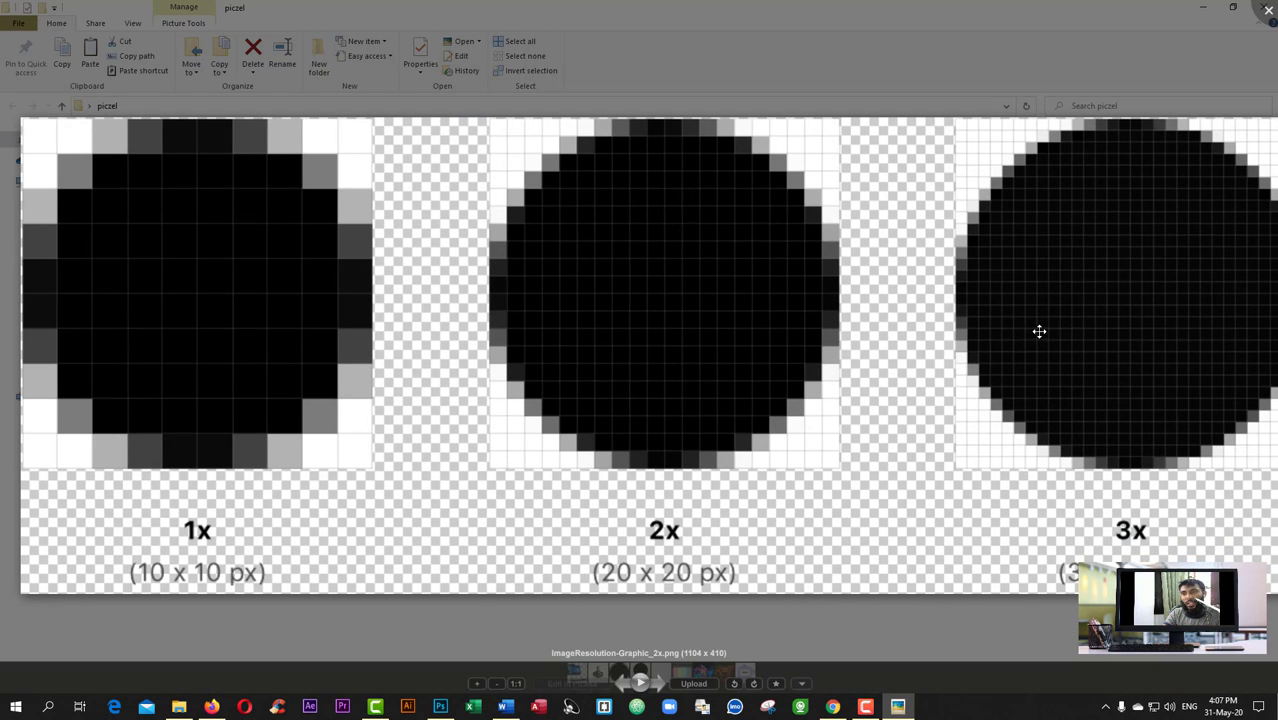
{"action": "left_click_drag", "start_coordinate": [1053, 323], "coordinate": [938, 331]}
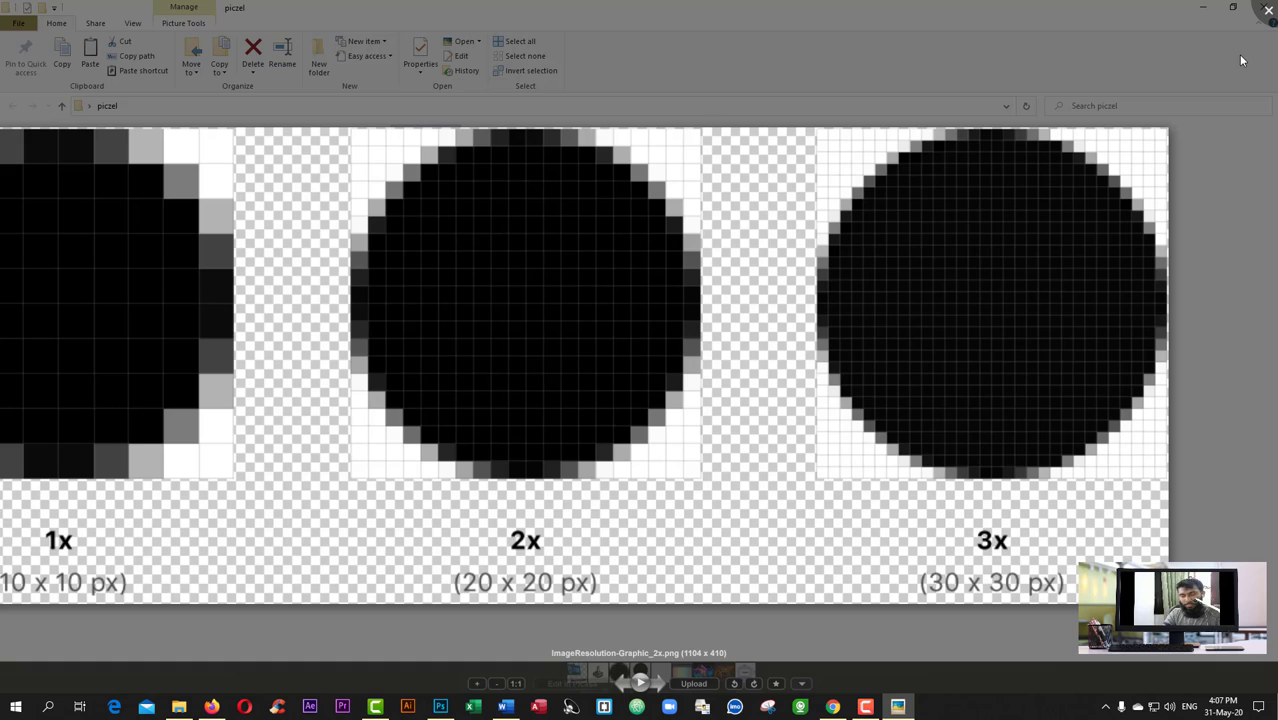
{"action": "left_click", "coordinate": [1266, 10]}
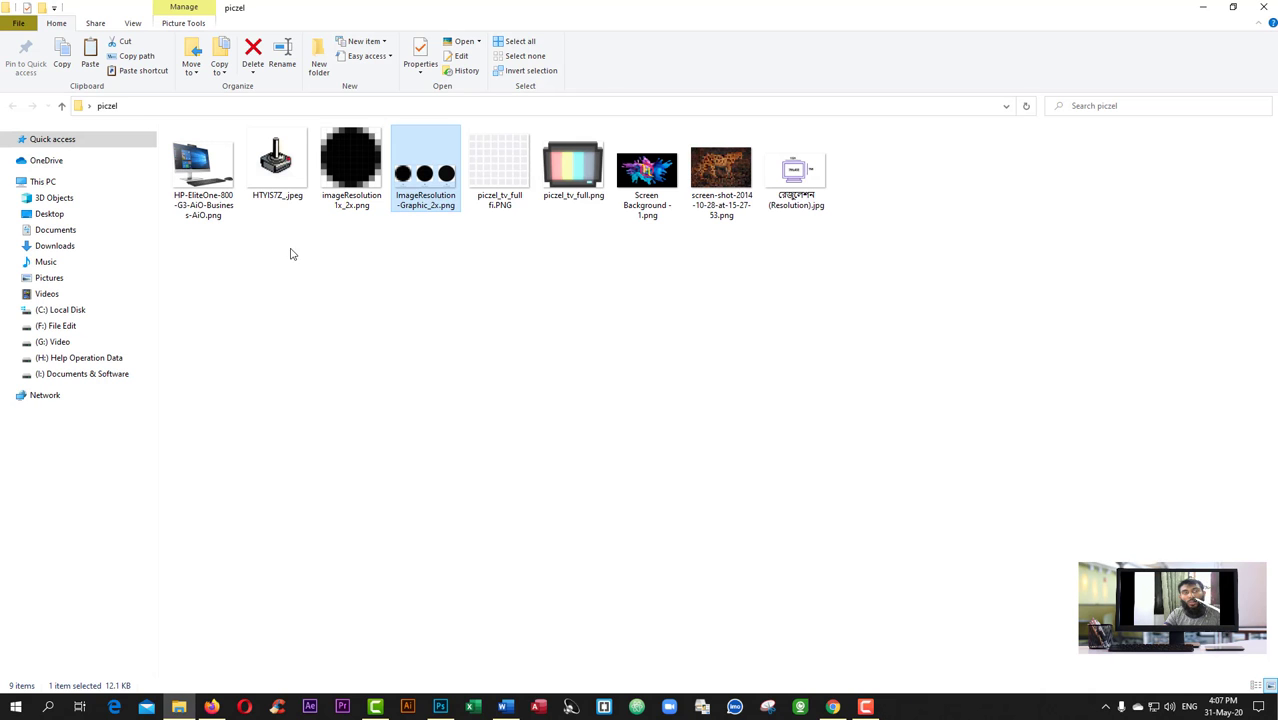
{"action": "double_click", "coordinate": [202, 170]}
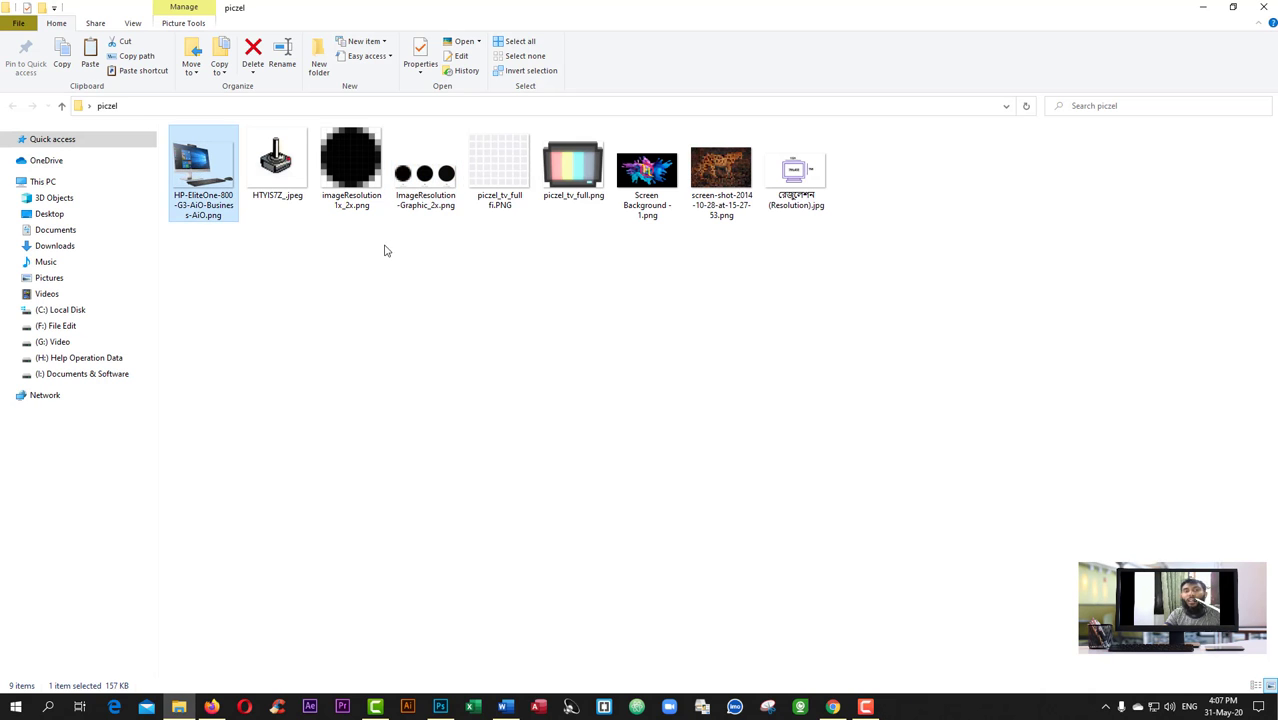
{"action": "scroll", "coordinate": [559, 294], "scroll_direction": "up", "scroll_amount": 3}
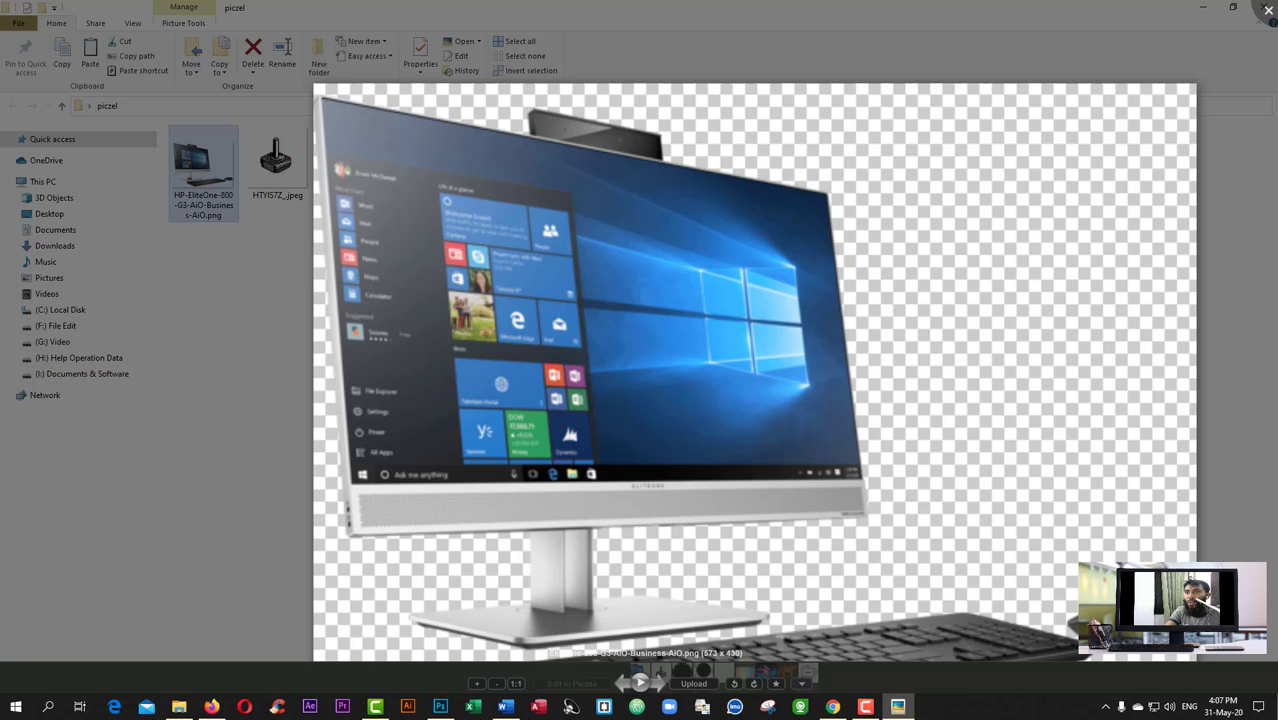
{"action": "left_click", "coordinate": [1268, 10]}
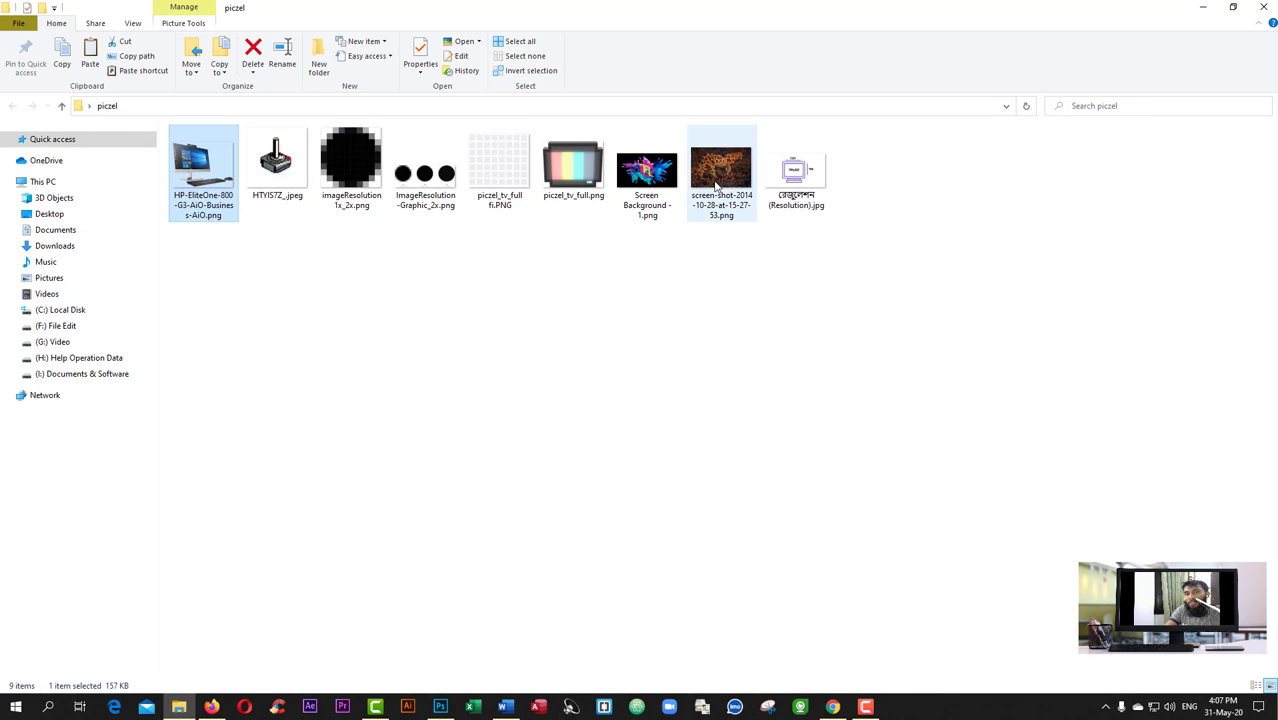
{"action": "left_click", "coordinate": [663, 178]}
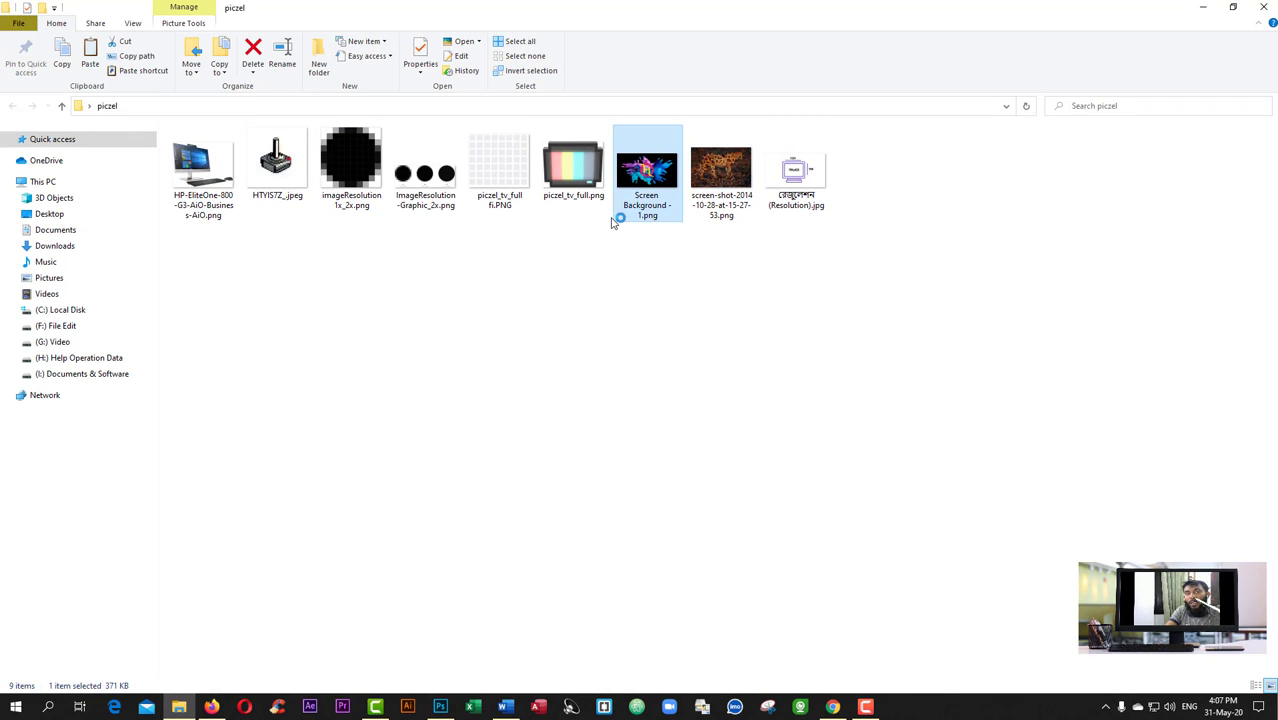
{"action": "double_click", "coordinate": [658, 192]}
{"action": "scroll", "coordinate": [596, 345], "scroll_direction": "up", "scroll_amount": 5}
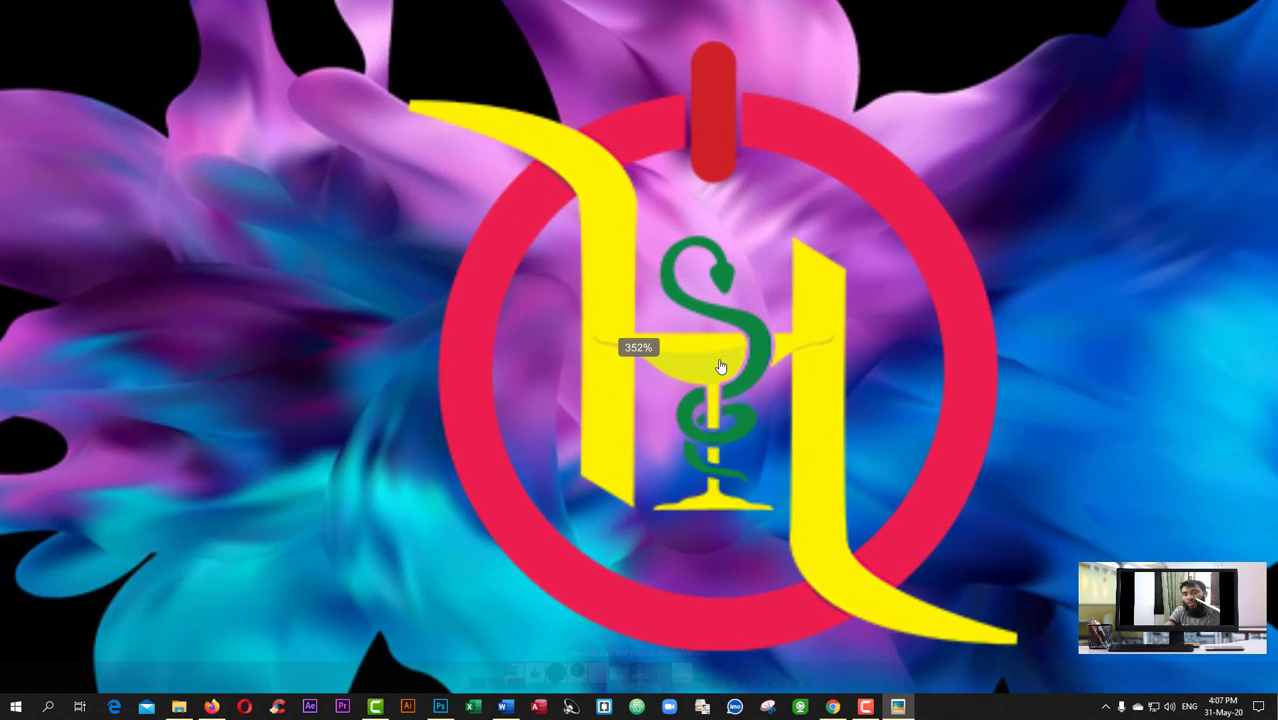
{"action": "scroll", "coordinate": [721, 345], "scroll_direction": "up", "scroll_amount": 8}
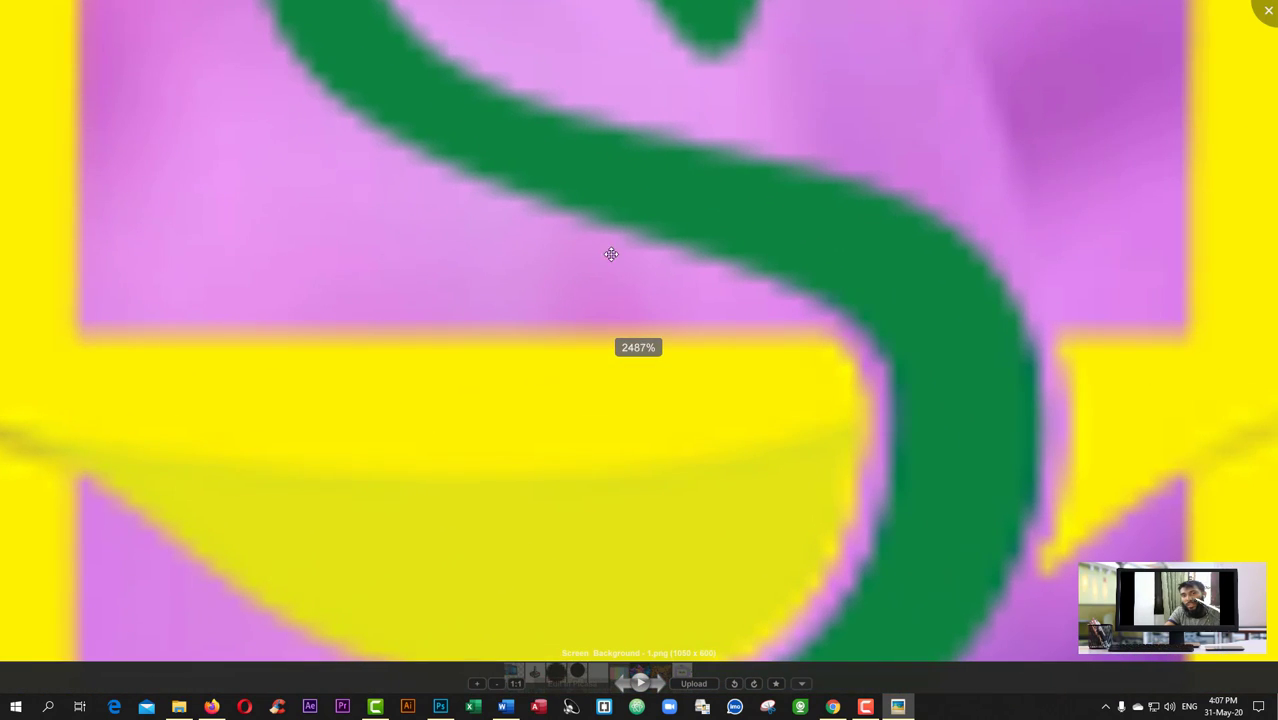
{"action": "scroll", "coordinate": [765, 245], "scroll_direction": "up", "scroll_amount": 4}
{"action": "scroll", "coordinate": [838, 303], "scroll_direction": "up", "scroll_amount": 2}
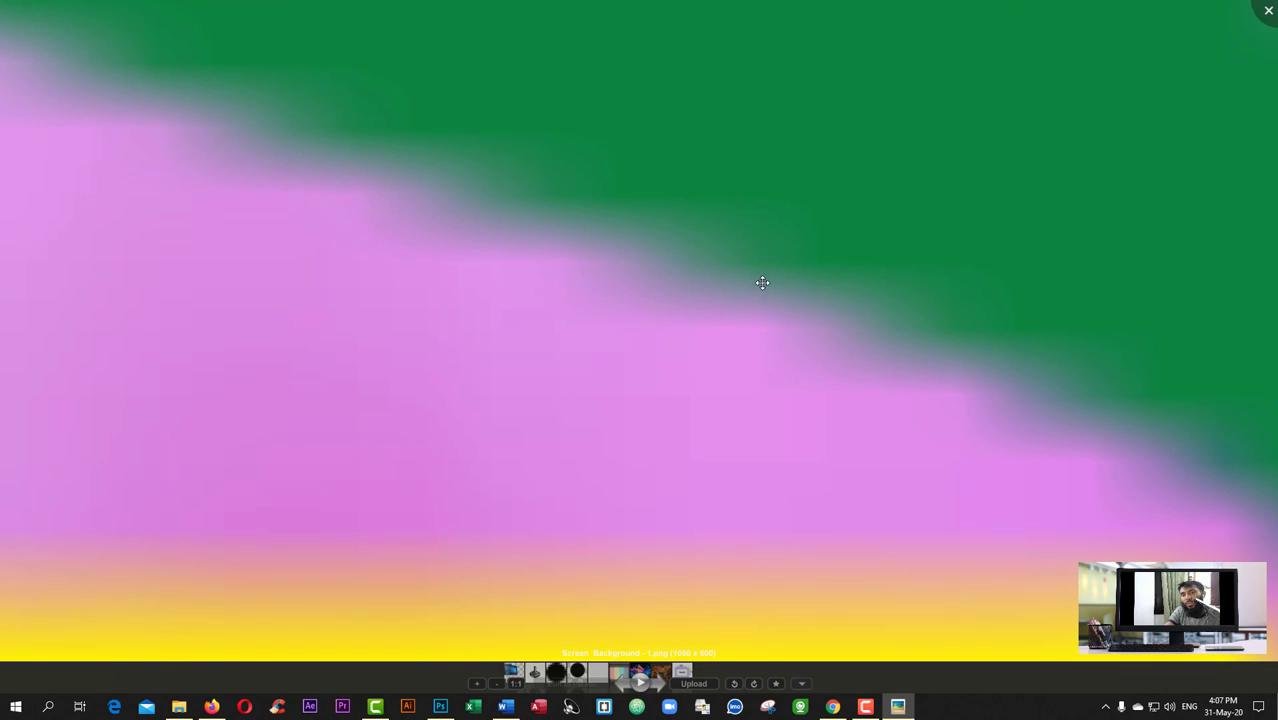
{"action": "scroll", "coordinate": [776, 285], "scroll_direction": "down", "scroll_amount": 3}
{"action": "scroll", "coordinate": [788, 297], "scroll_direction": "down", "scroll_amount": 11}
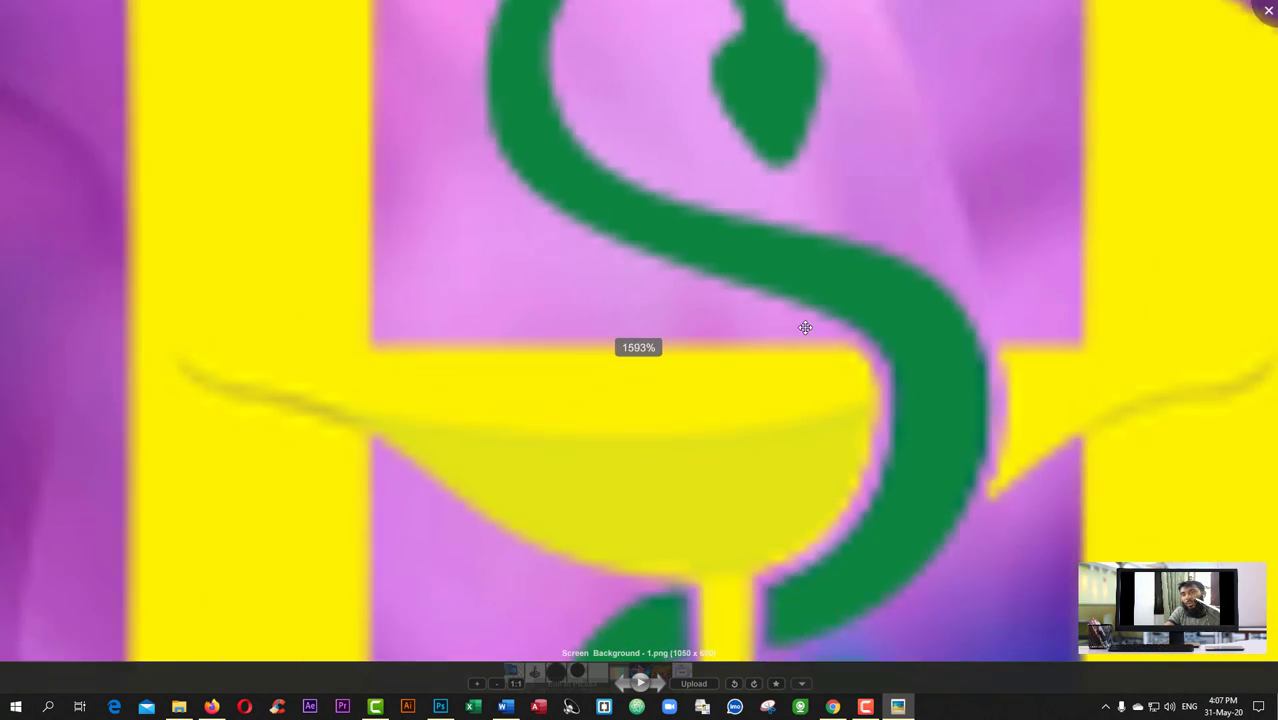
{"action": "scroll", "coordinate": [854, 344], "scroll_direction": "down", "scroll_amount": 1}
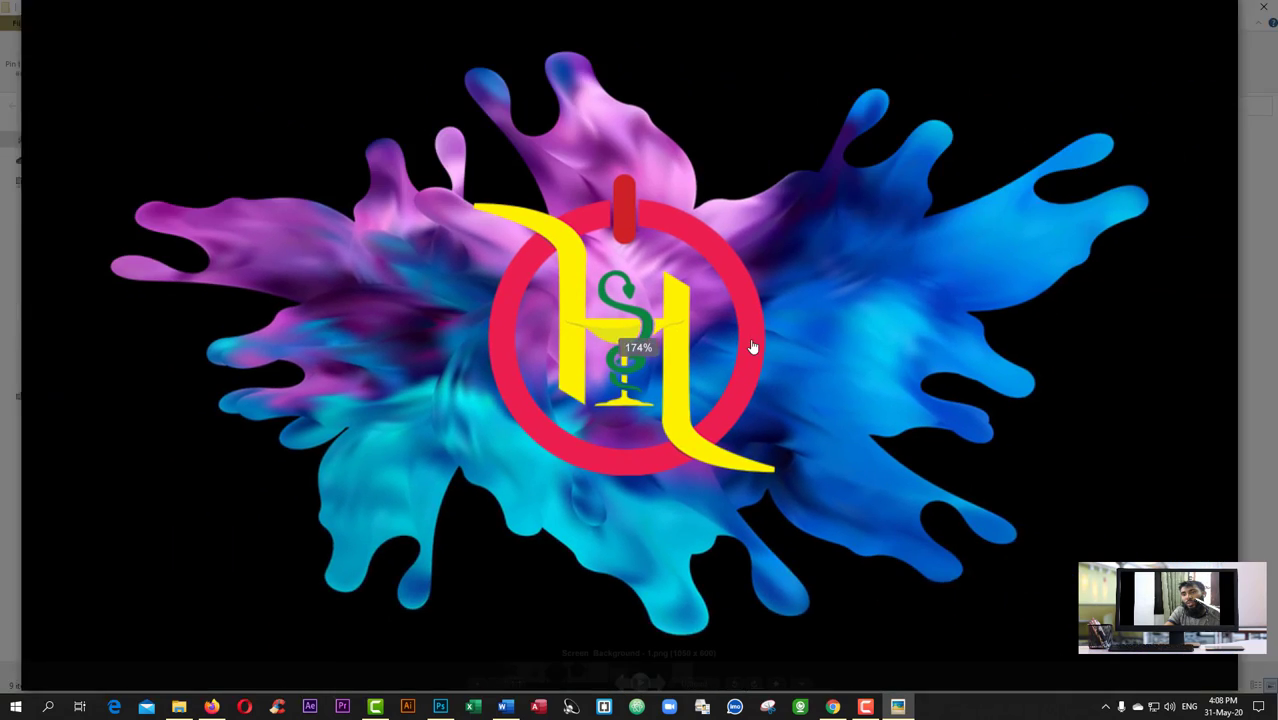
{"action": "scroll", "coordinate": [827, 338], "scroll_direction": "up", "scroll_amount": 5}
{"action": "scroll", "coordinate": [821, 356], "scroll_direction": "up", "scroll_amount": 6}
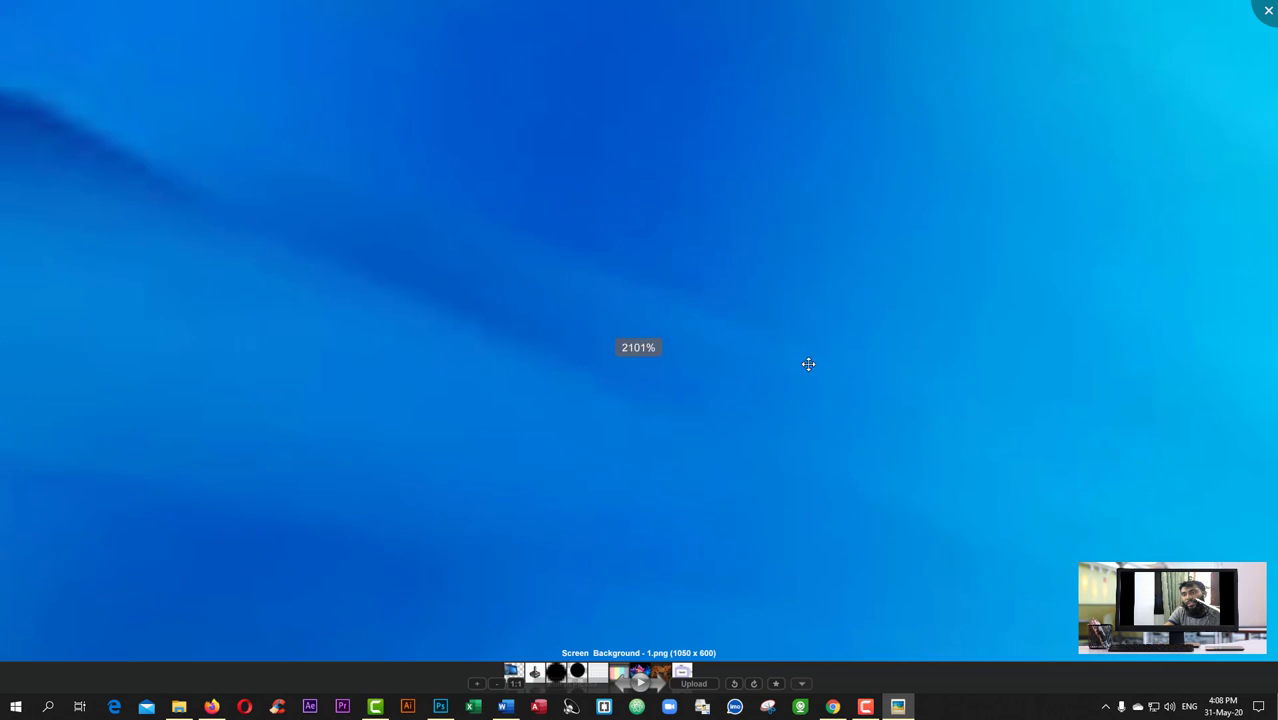
{"action": "scroll", "coordinate": [930, 290], "scroll_direction": "down", "scroll_amount": 6}
{"action": "left_click", "coordinate": [1267, 12]}
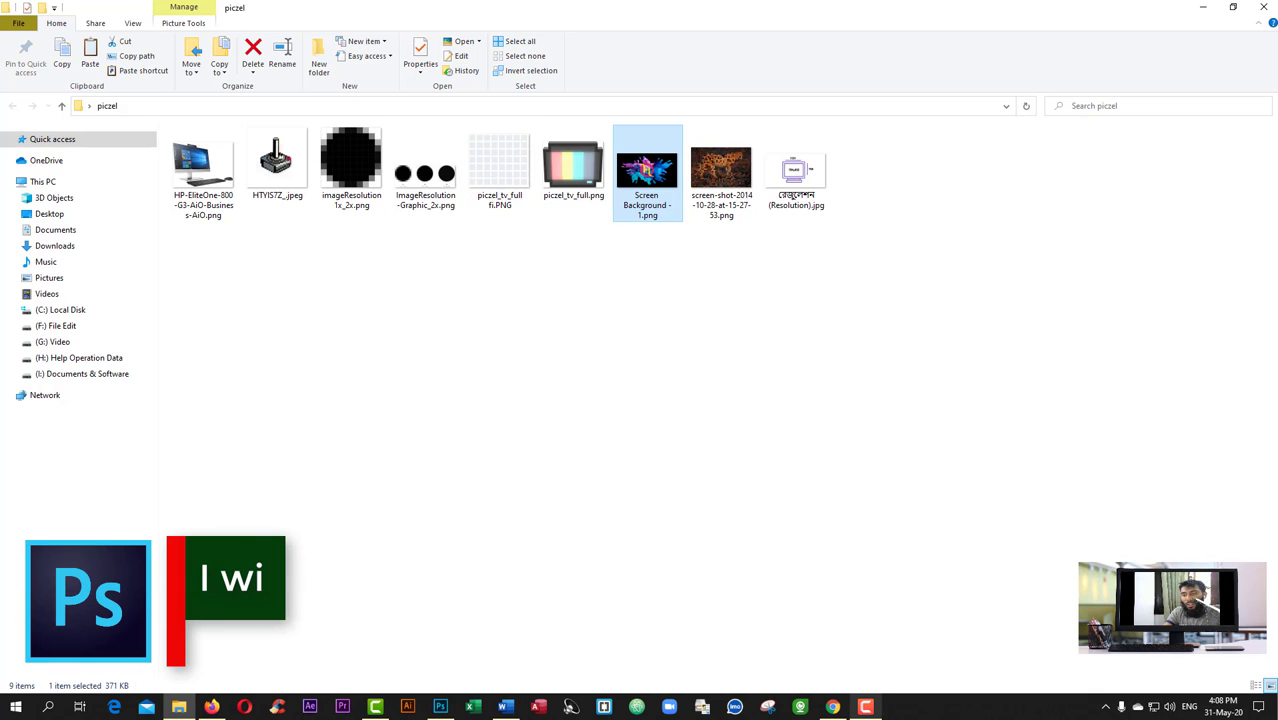
- Start a new 7 x 3 inch Photoshop document, keeping resolution at 72 Pixels/Inch
{"action": "left_click", "coordinate": [440, 706]}
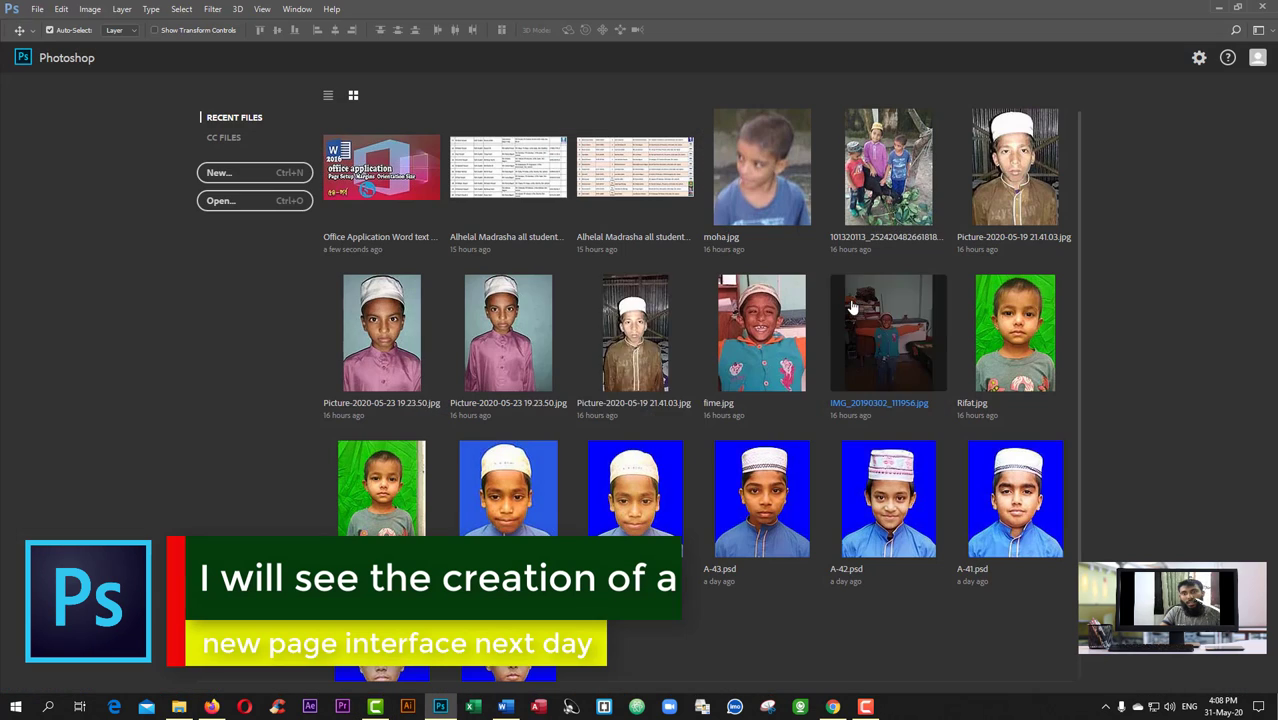
{"action": "left_click", "coordinate": [268, 172]}
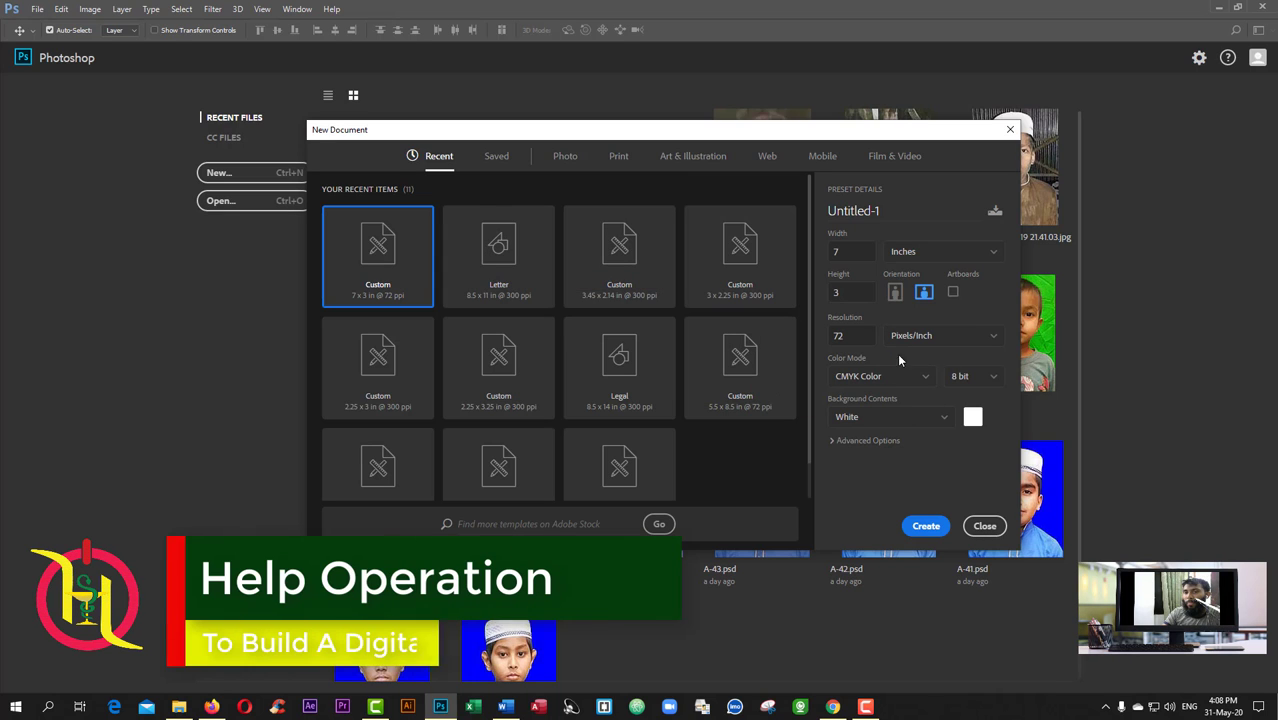
{"action": "left_click", "coordinate": [937, 340]}
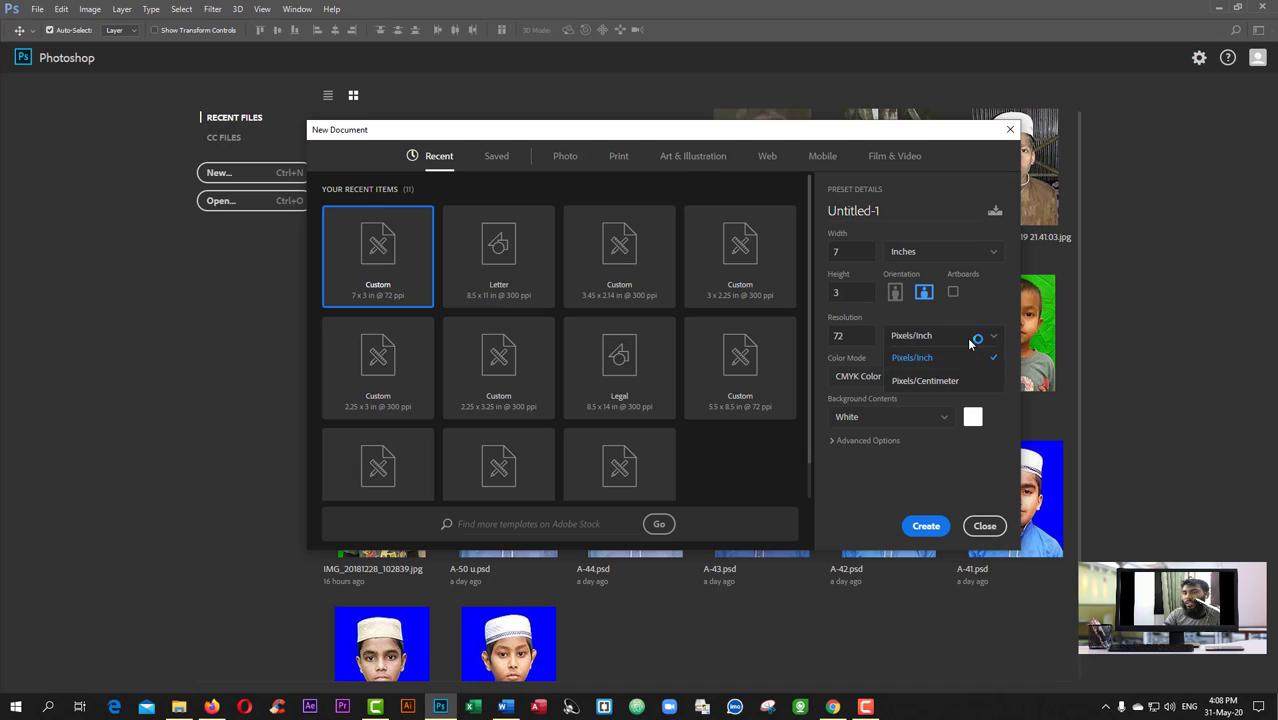
{"action": "left_click", "coordinate": [970, 342]}
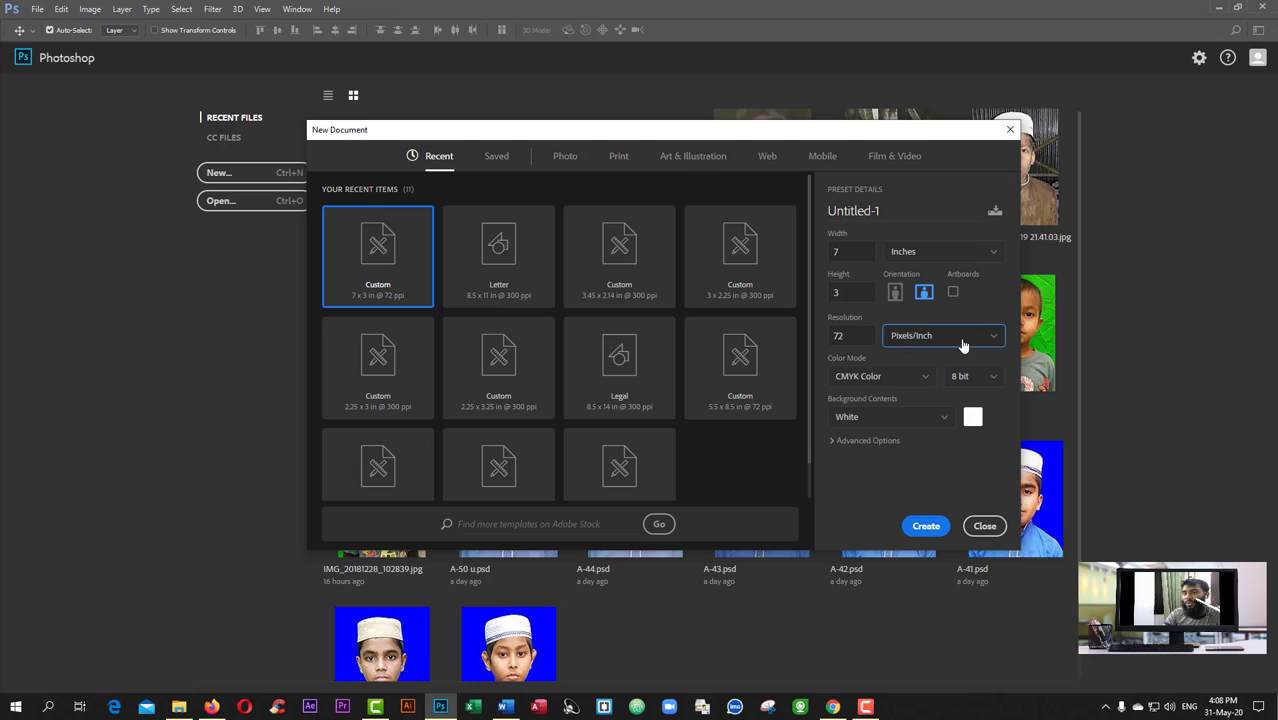
{"action": "left_click", "coordinate": [880, 379]}
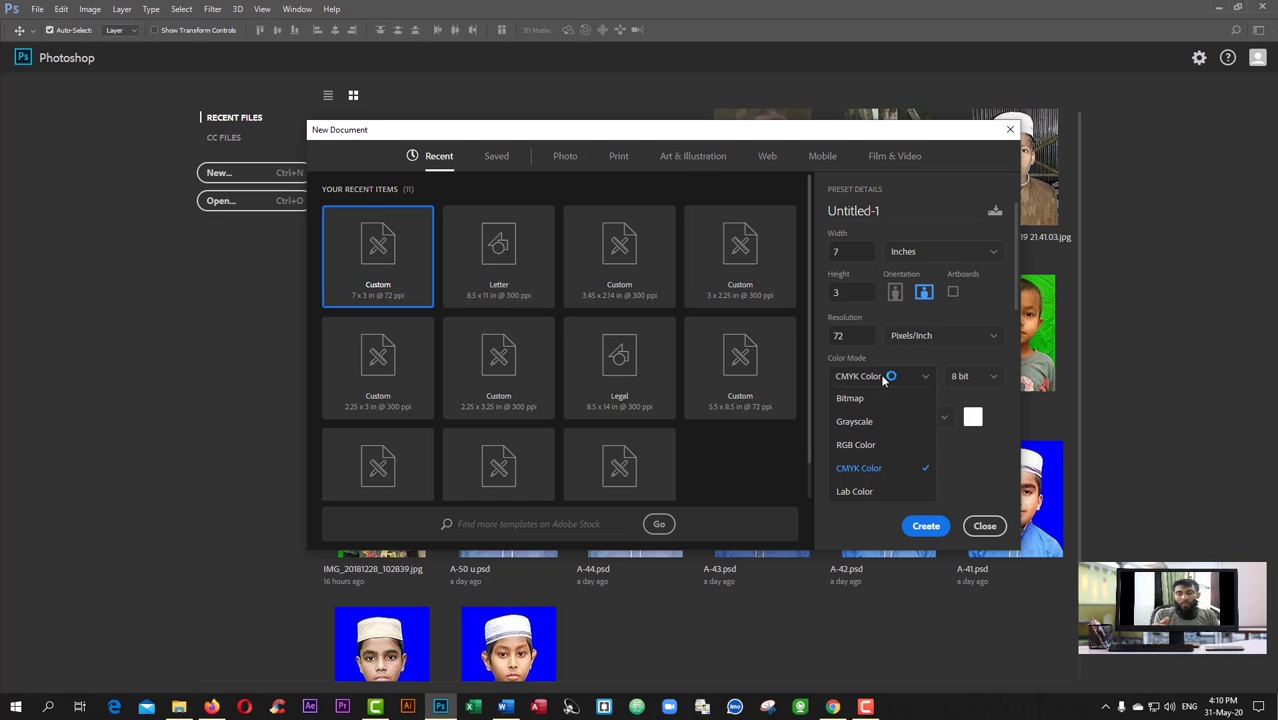
- Change the colour mode from CMYK to RGB Color, keeping the bit depth at 8 bit
{"action": "left_click", "coordinate": [866, 454]}
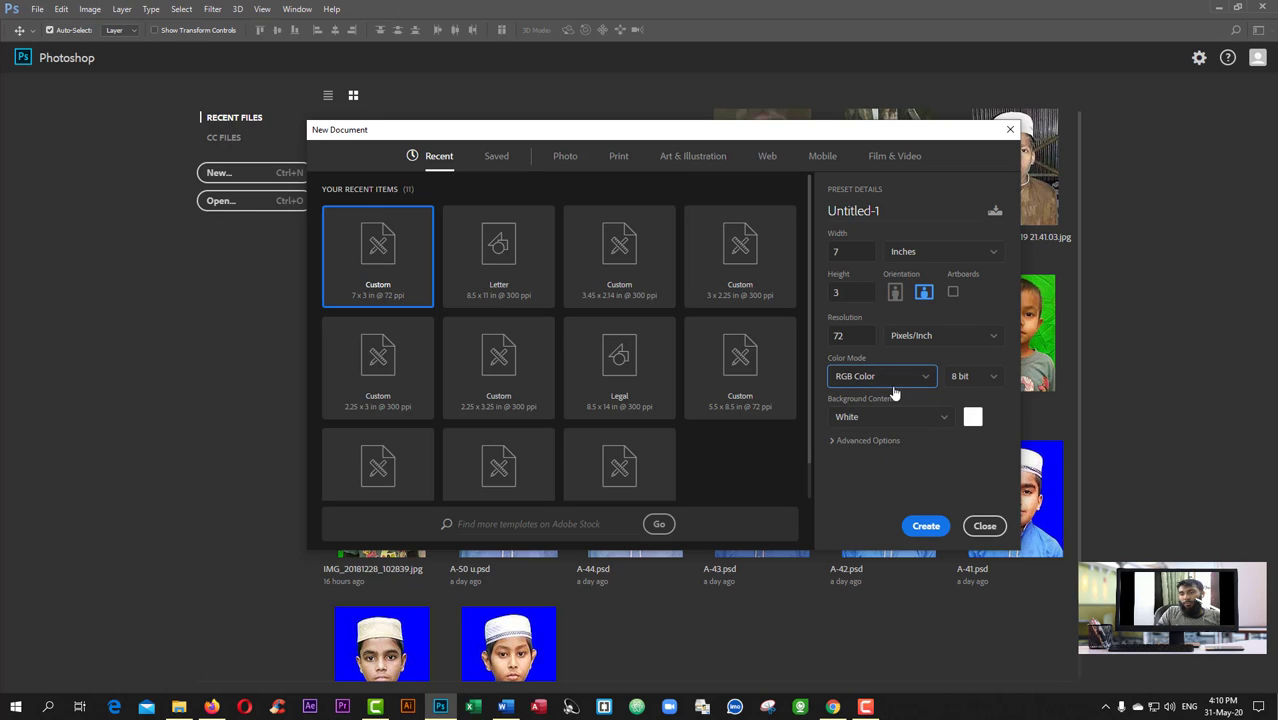
{"action": "left_click", "coordinate": [994, 379]}
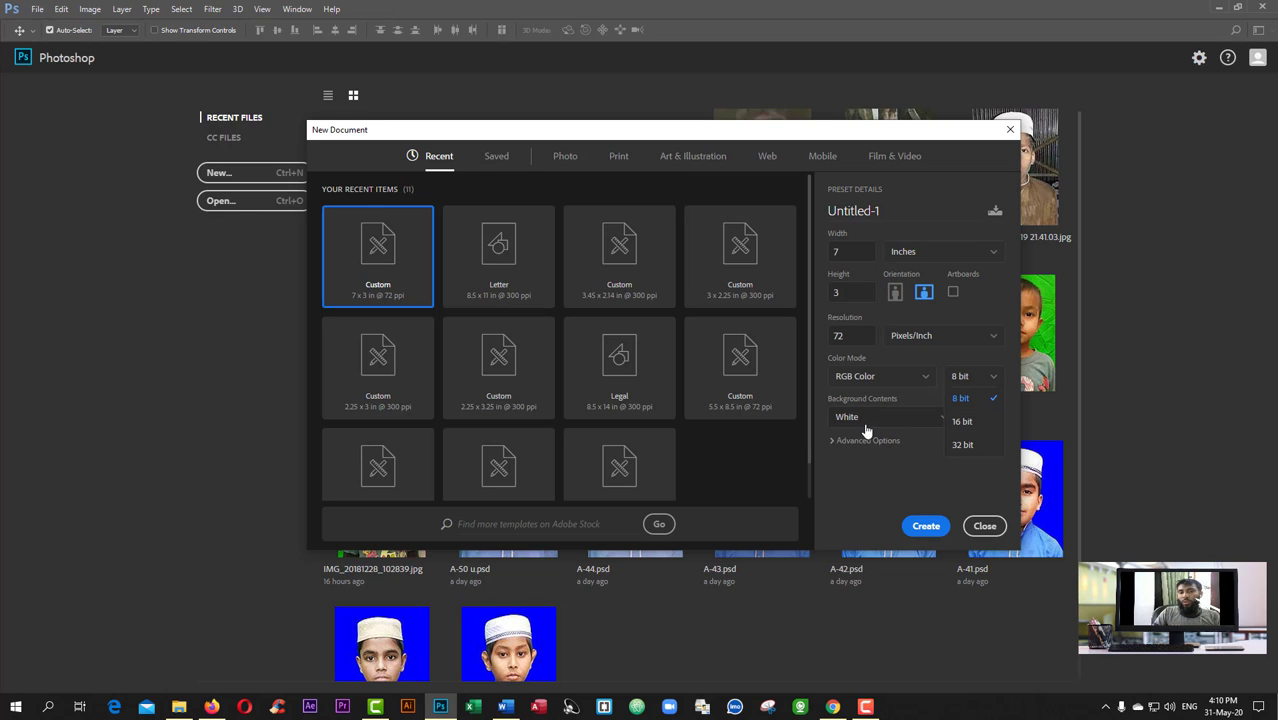
{"action": "left_click", "coordinate": [796, 483]}
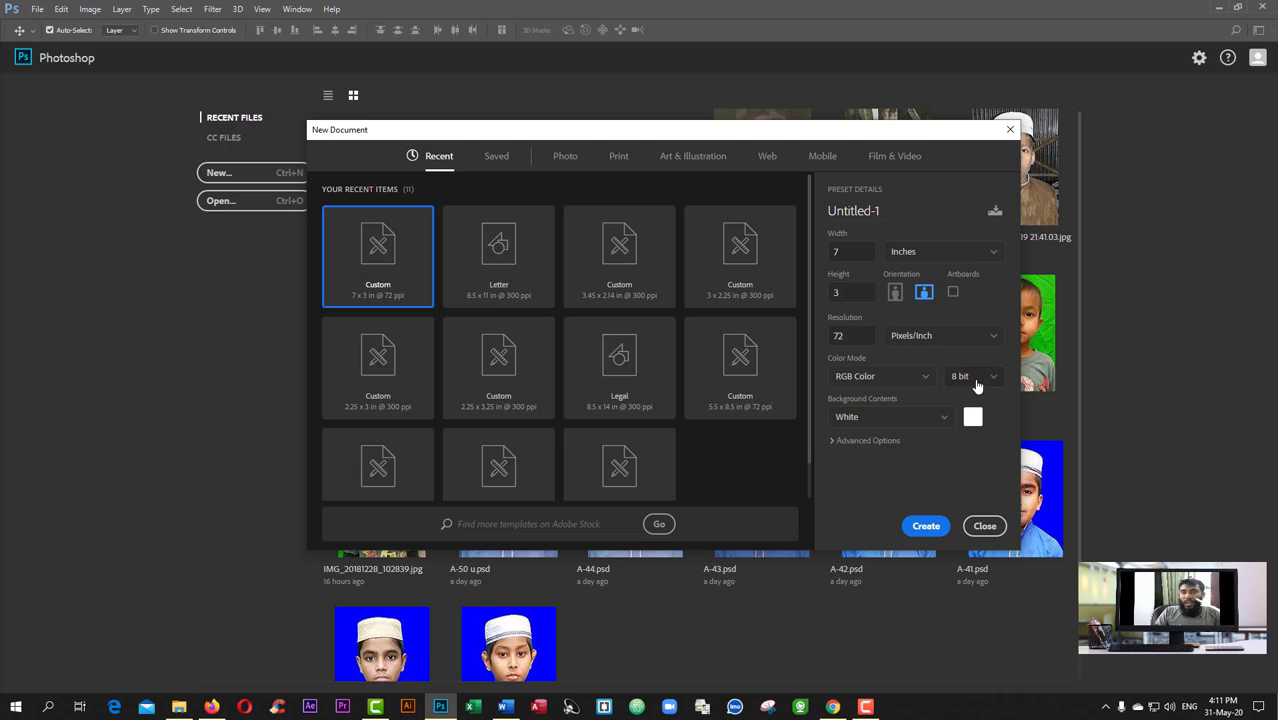
- Set Background Contents to Background Color, leaving the picked colour unchanged
{"action": "left_click", "coordinate": [887, 417]}
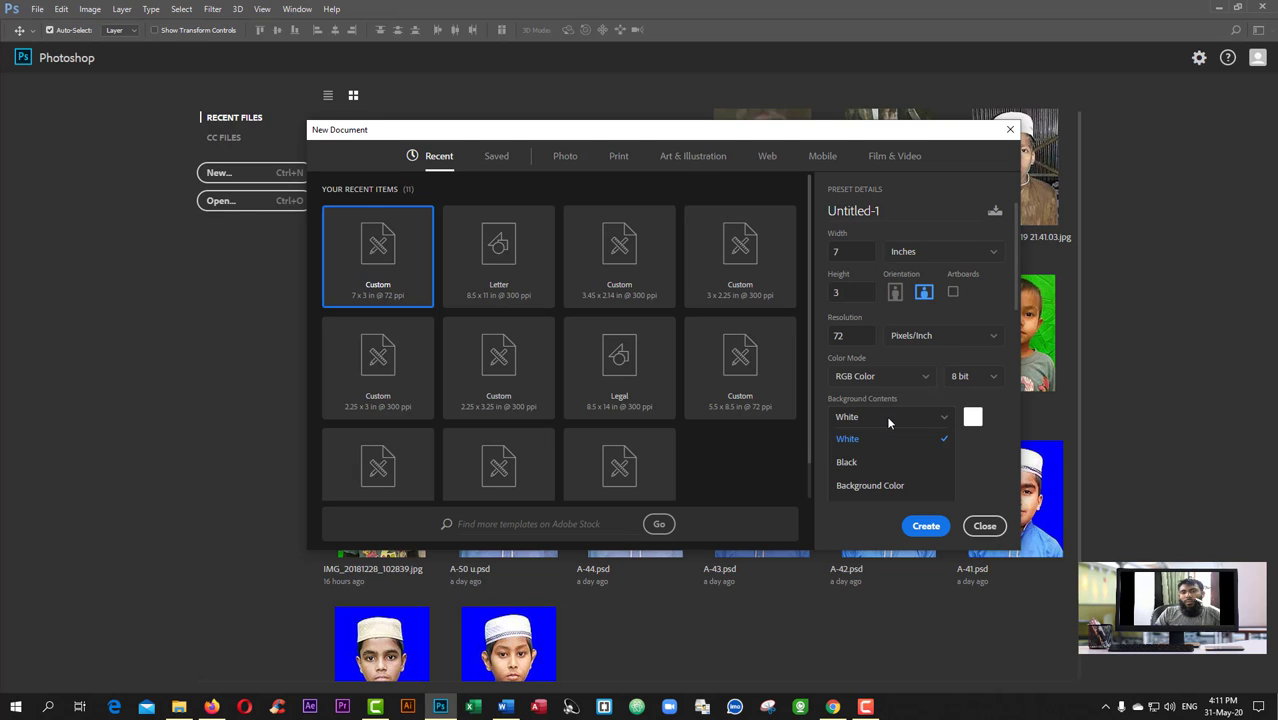
{"action": "left_click", "coordinate": [993, 427]}
{"action": "left_click", "coordinate": [946, 419]}
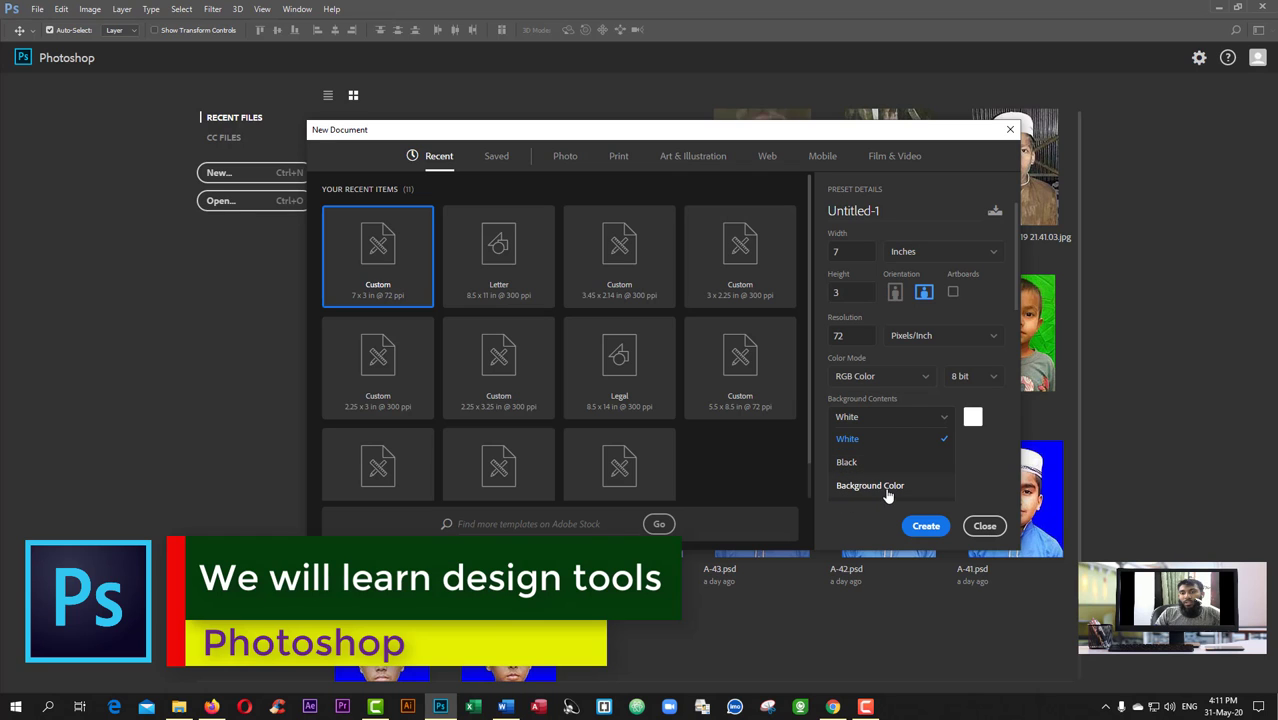
{"action": "left_click", "coordinate": [870, 486]}
{"action": "left_click", "coordinate": [972, 417]}
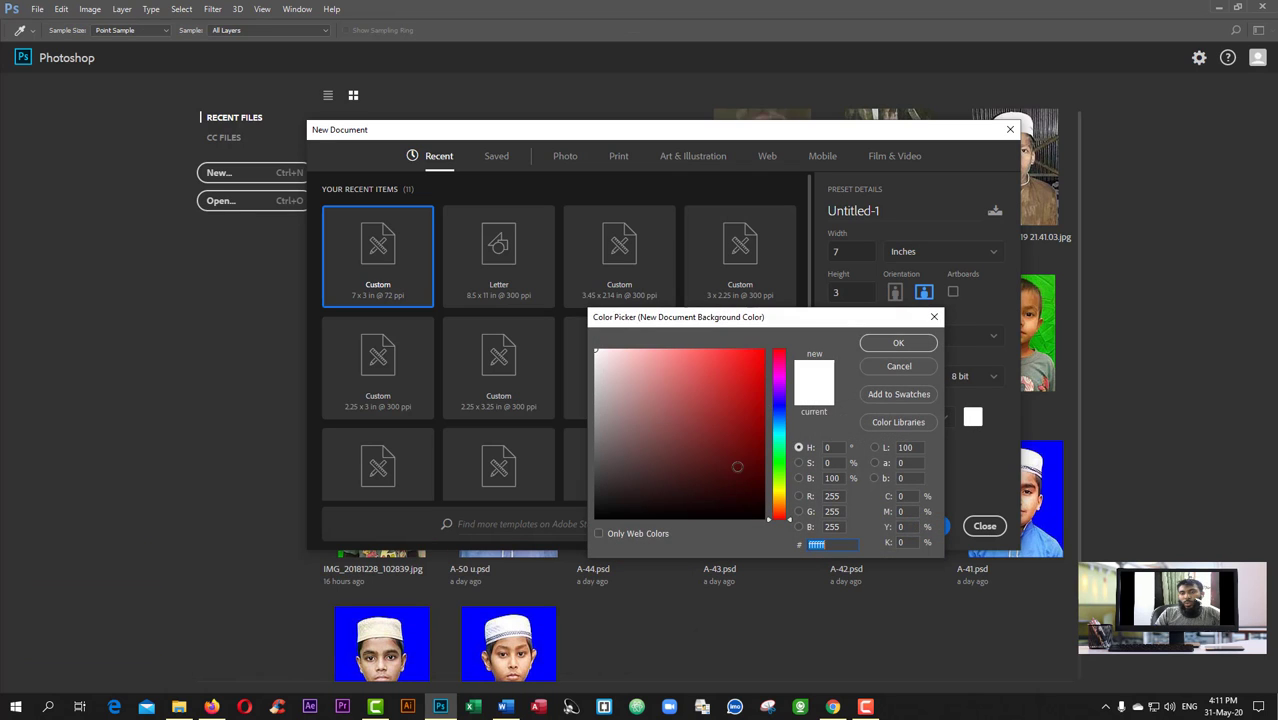
{"action": "left_click", "coordinate": [893, 374]}
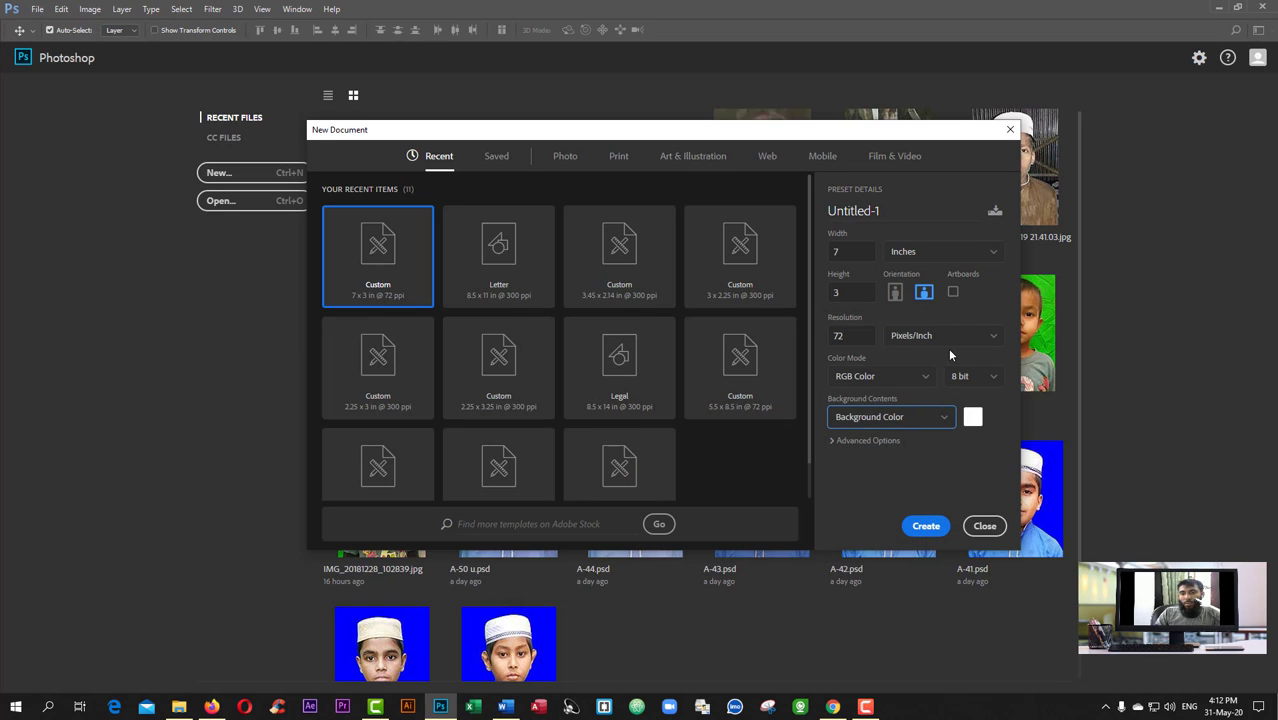
- Name the document class-3 and size it 8.5 inches wide by 11 inches high
{"action": "left_click", "coordinate": [899, 214]}
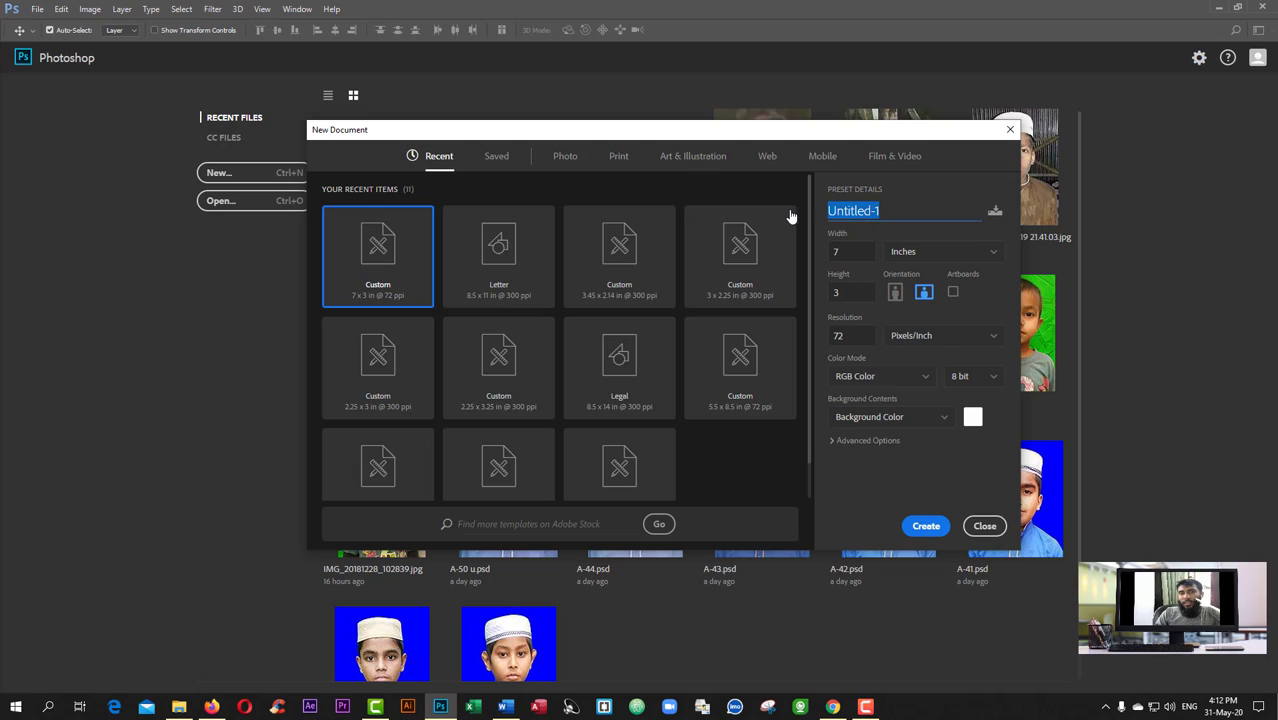
{"action": "type", "text": "cl"}
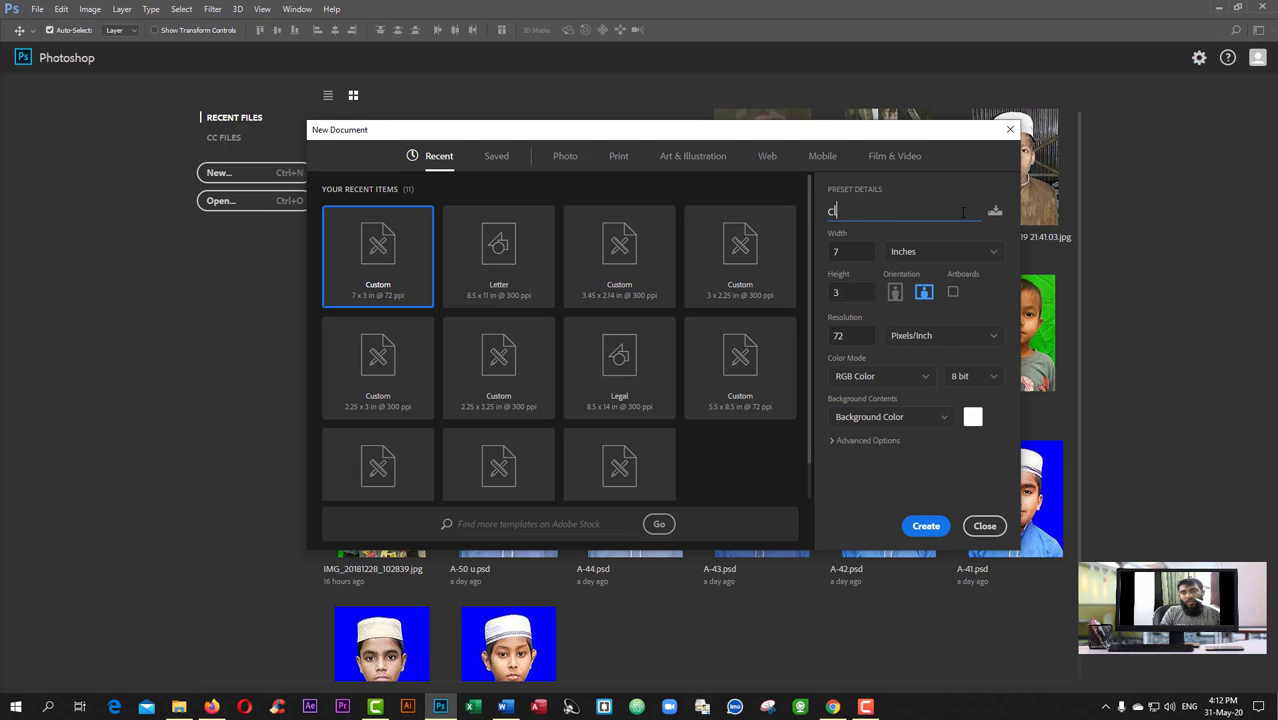
{"action": "type", "text": "ass-3"}
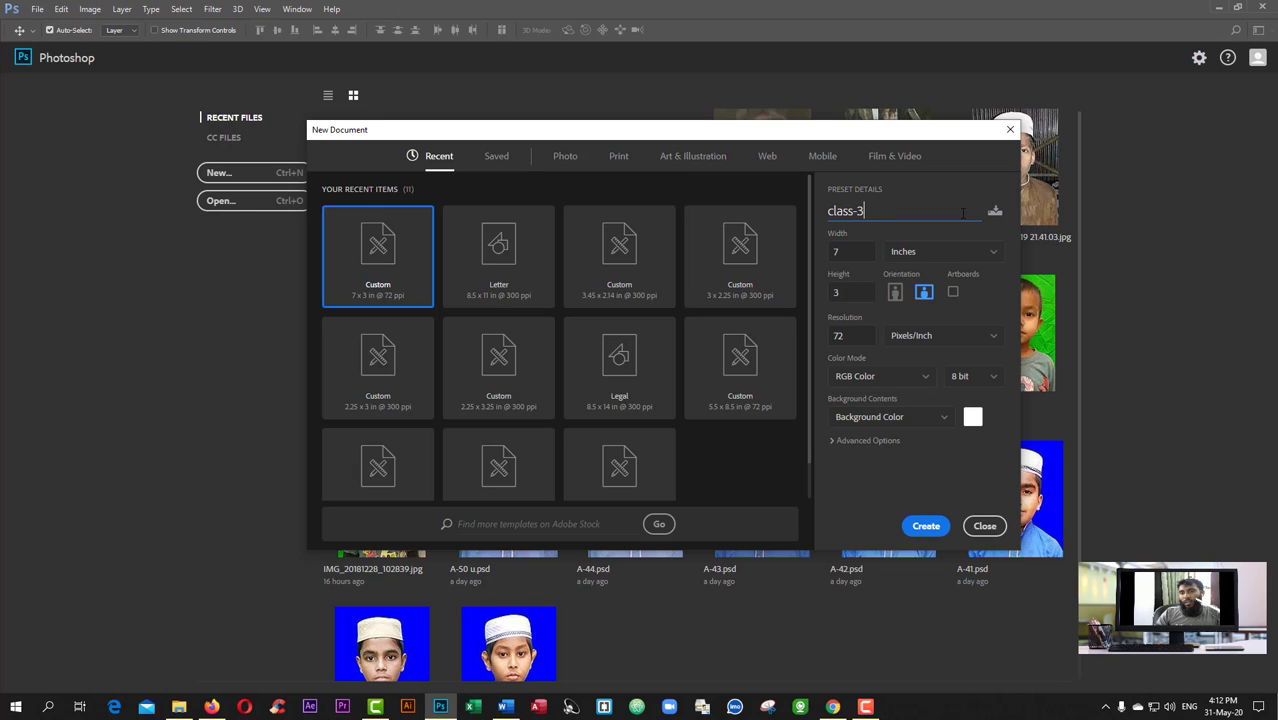
{"action": "key", "text": "Tab"}
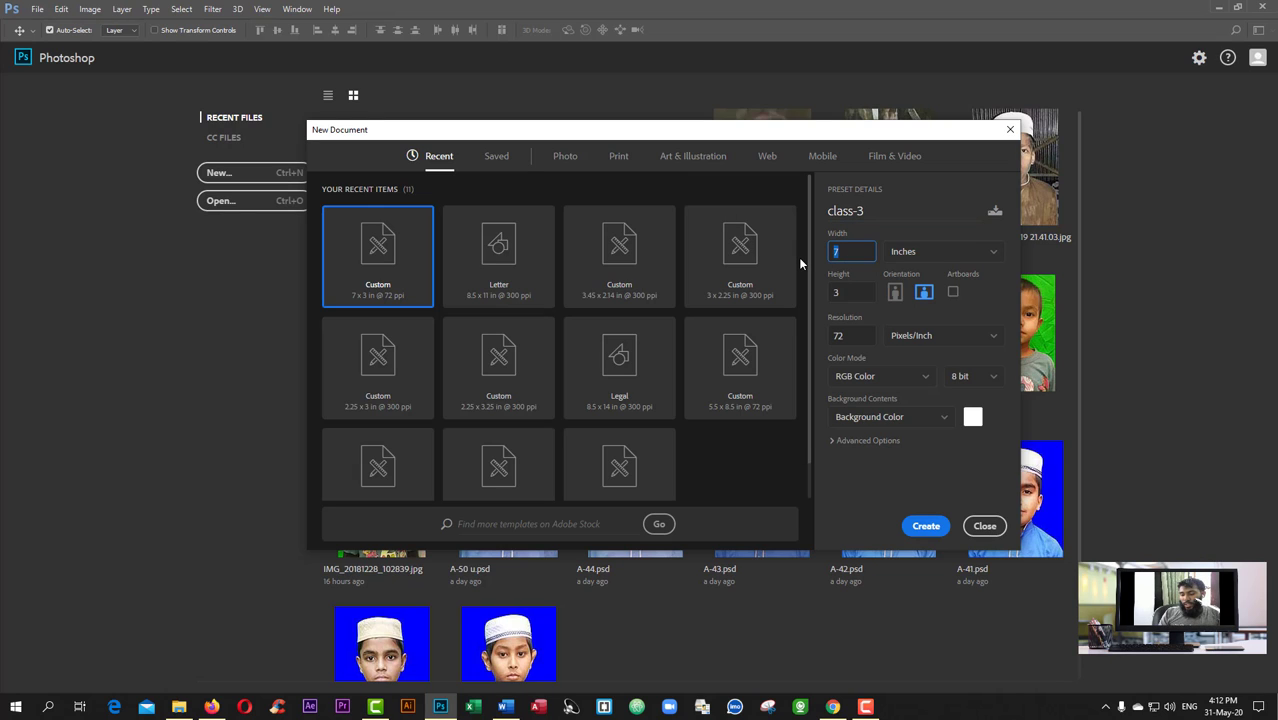
{"action": "type", "text": "8.5"}
{"action": "key", "text": "Tab"}
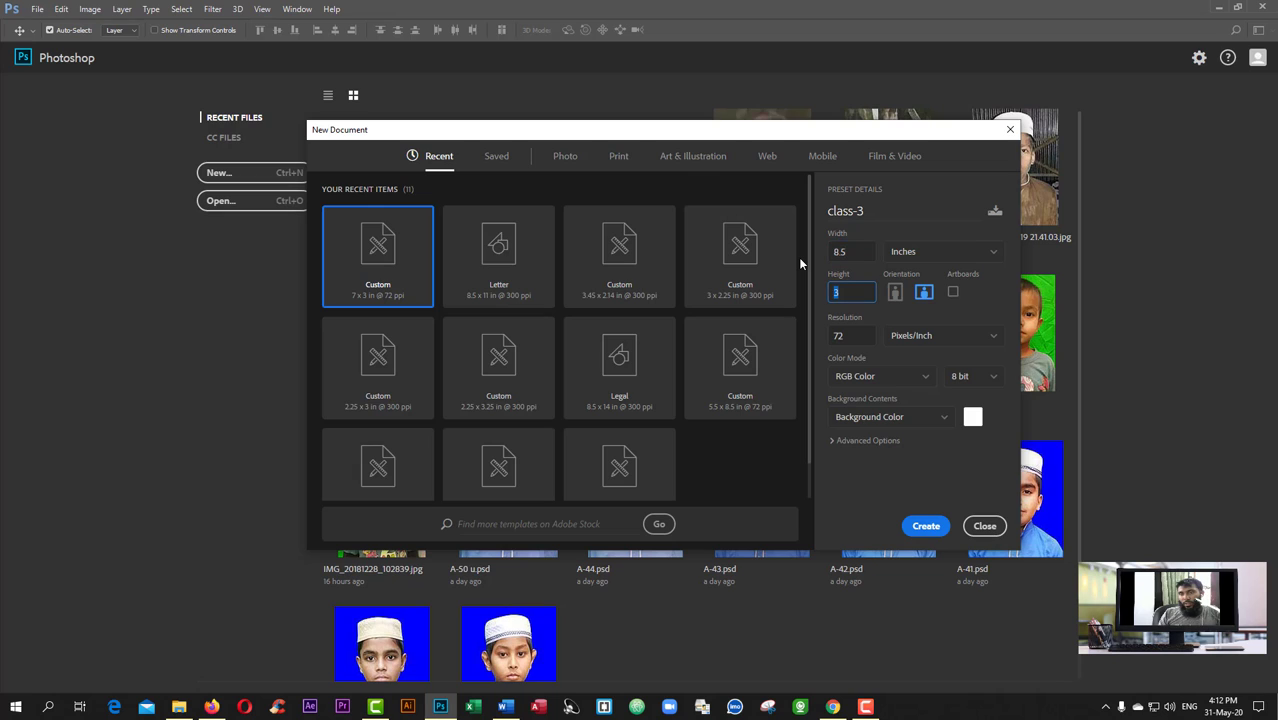
{"action": "type", "text": "11"}
{"action": "key", "text": "Tab"}
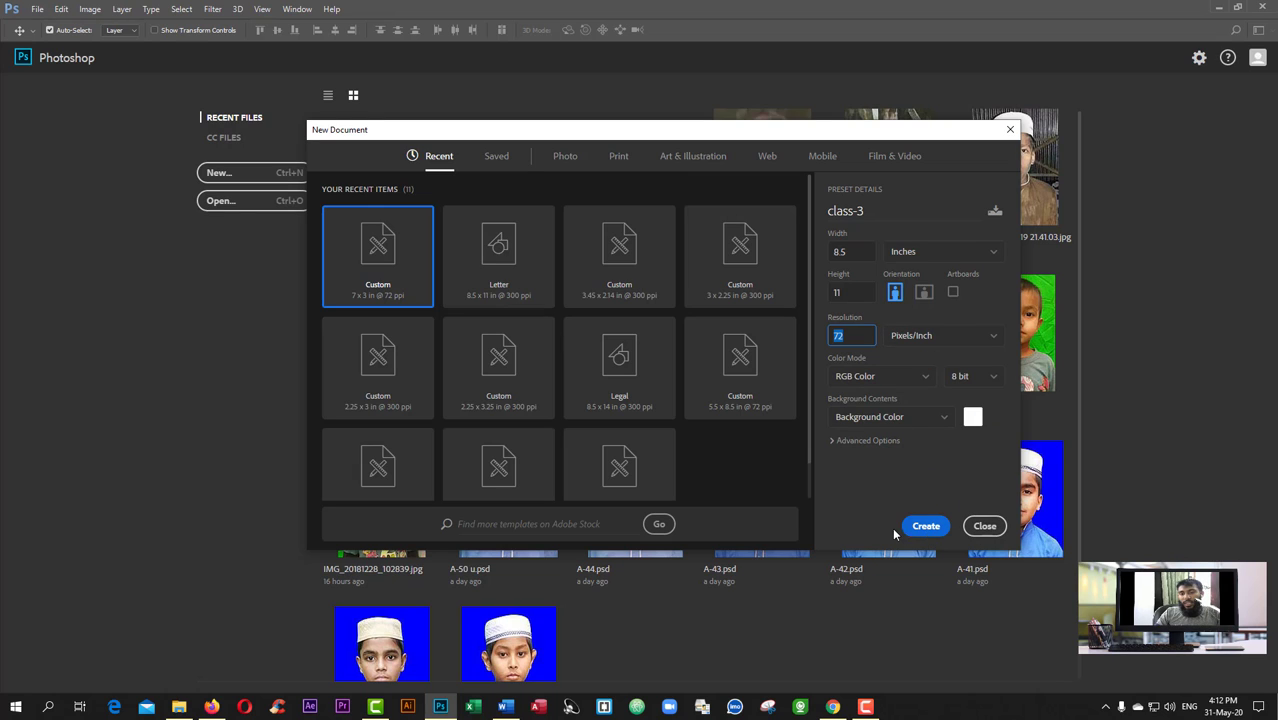
- Create the white class-3 page, then close its document tab
{"action": "left_click", "coordinate": [927, 529]}
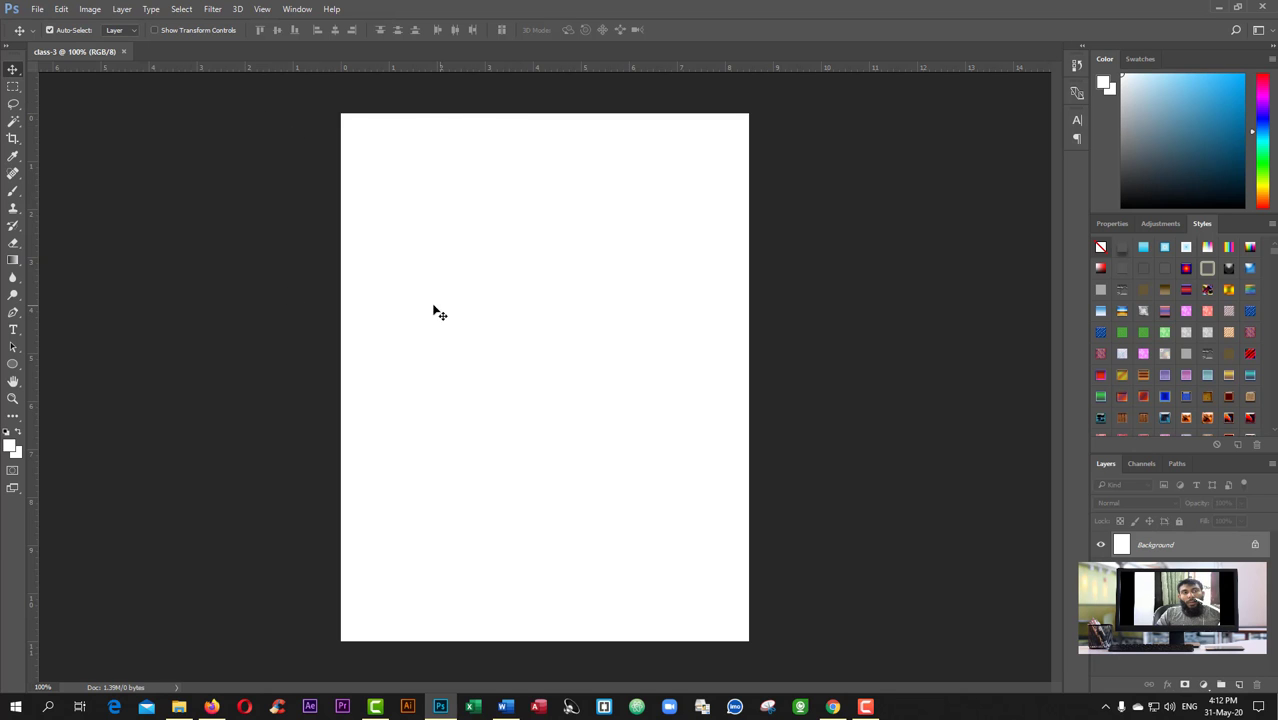
{"action": "left_click", "coordinate": [125, 52]}
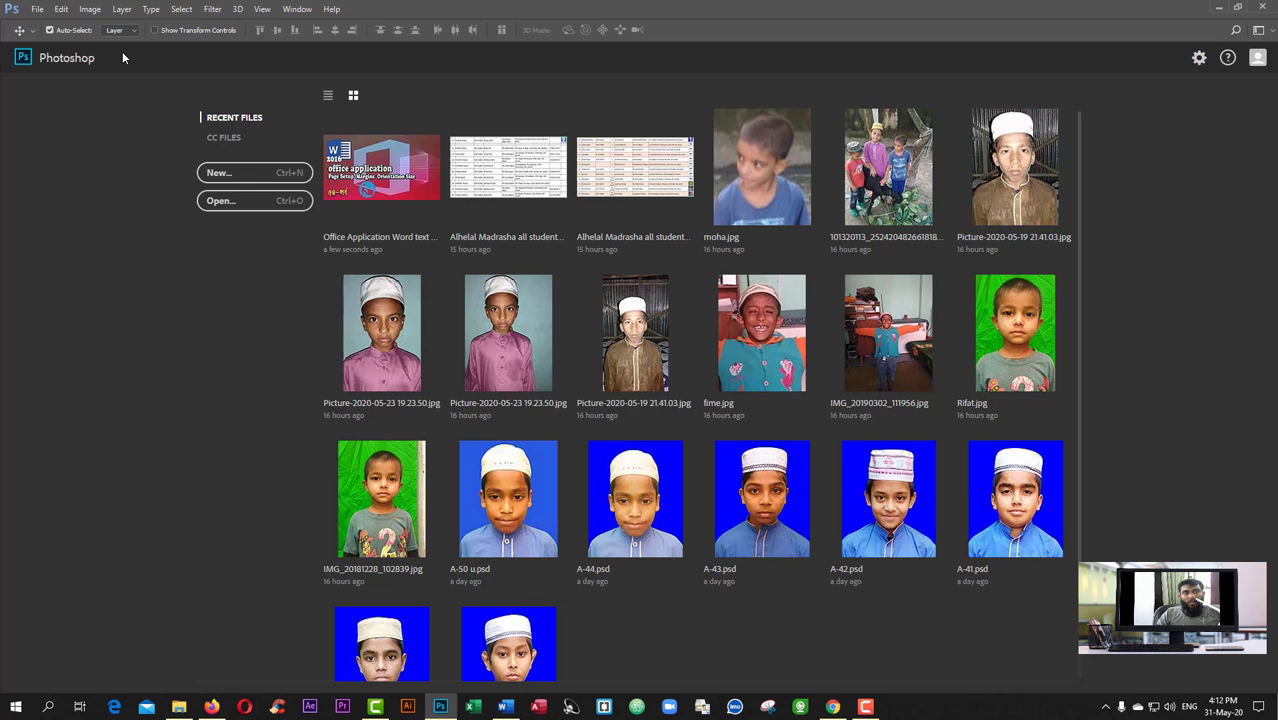
- Start a new landscape document using CMYK Color mode
{"action": "left_click", "coordinate": [254, 173]}
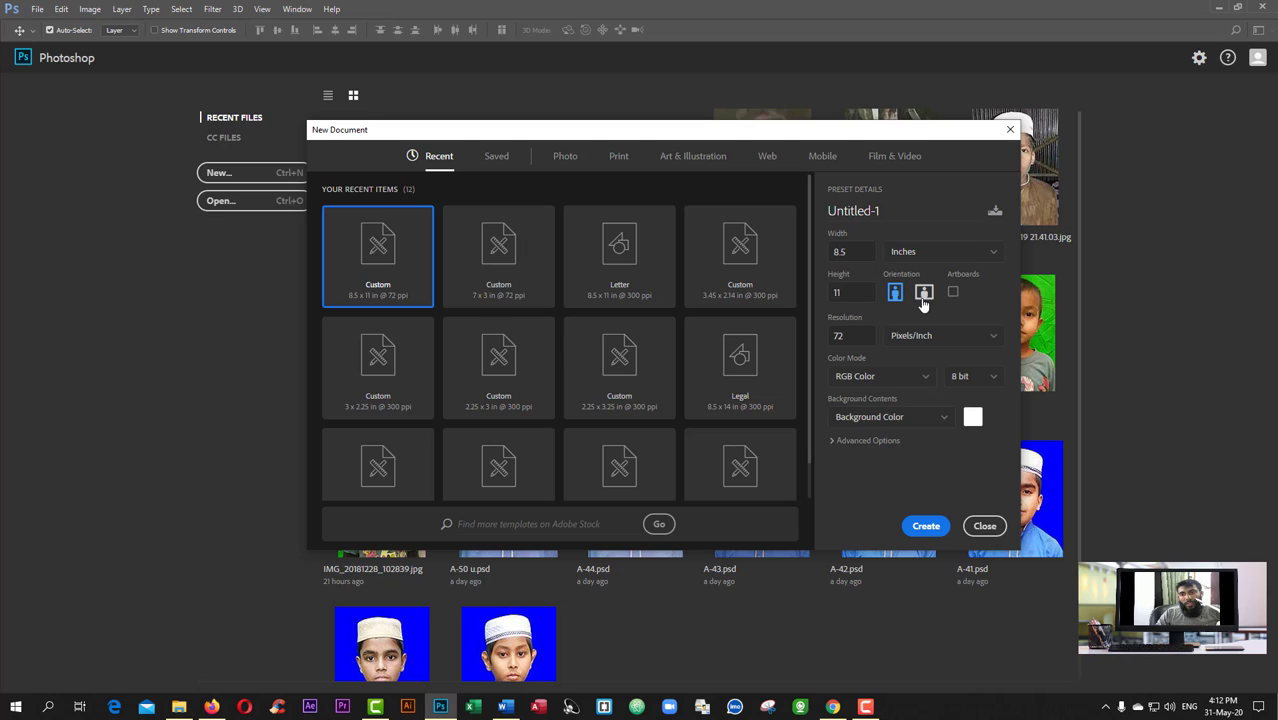
{"action": "left_click", "coordinate": [921, 298]}
{"action": "left_click", "coordinate": [895, 292]}
{"action": "left_click", "coordinate": [923, 293]}
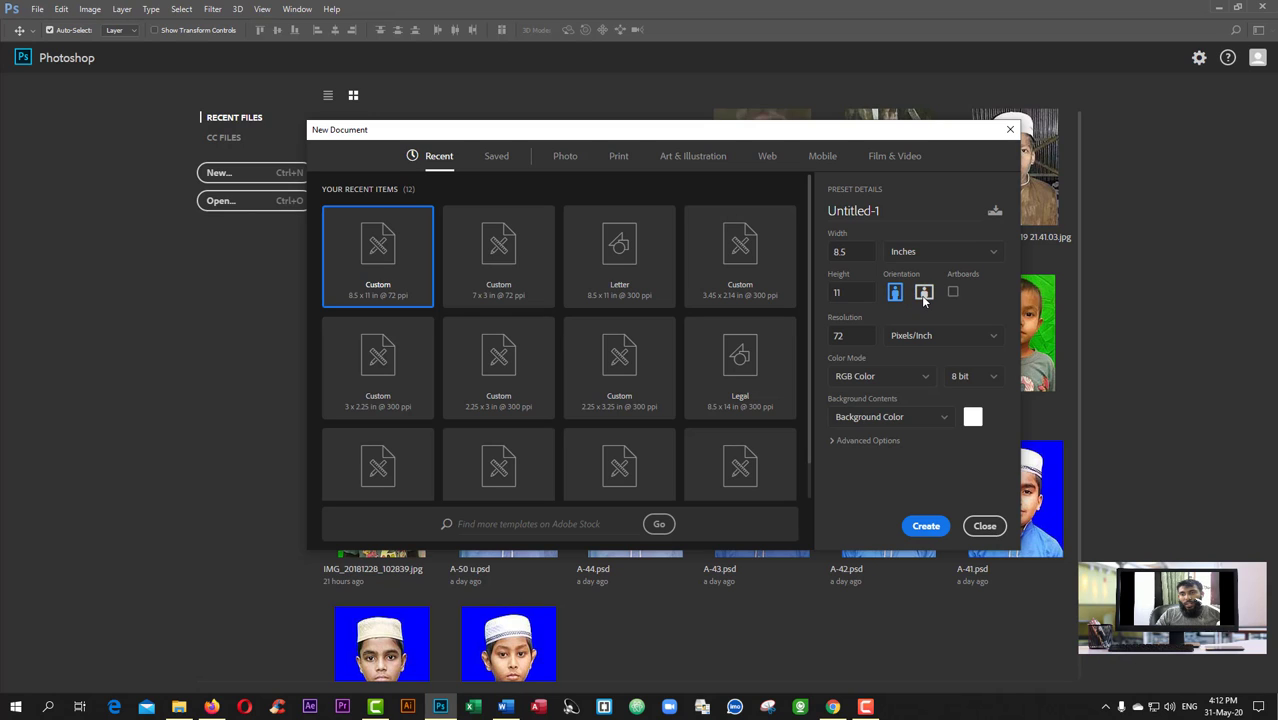
{"action": "left_click", "coordinate": [903, 375]}
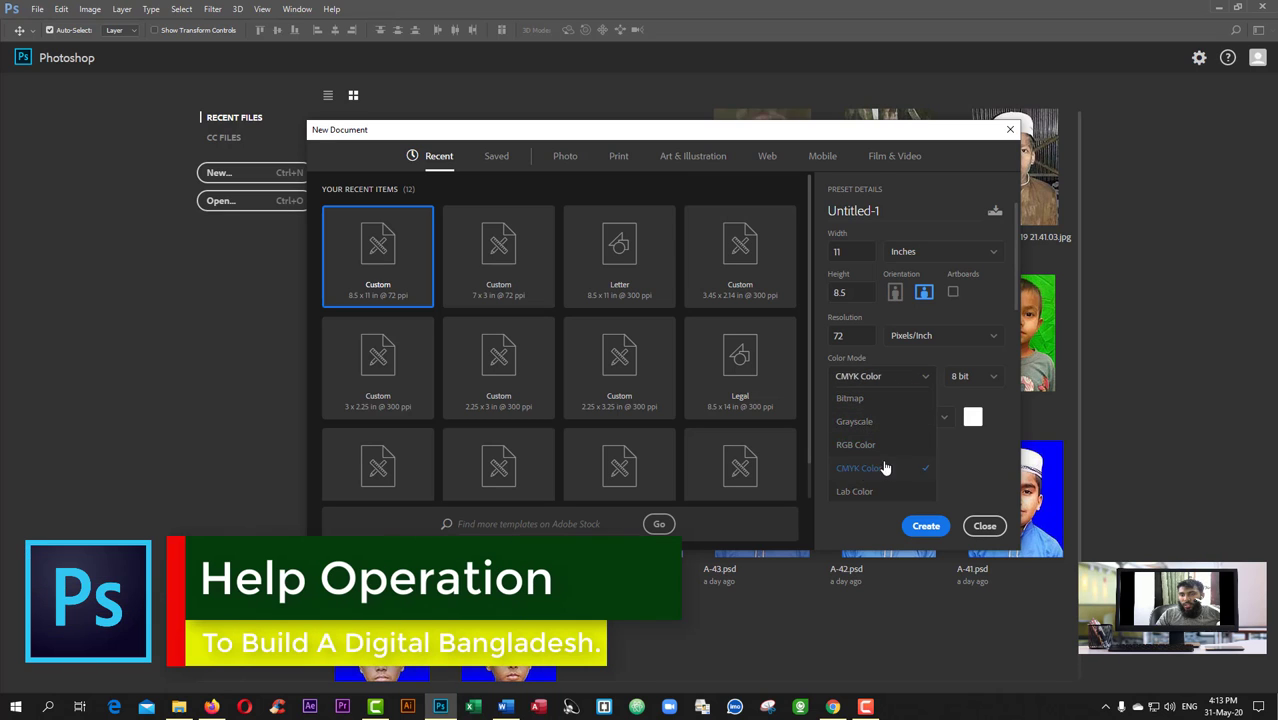
{"action": "left_click", "coordinate": [866, 471]}
- Give it a dark grey background colour and create the document
{"action": "left_click", "coordinate": [972, 418]}
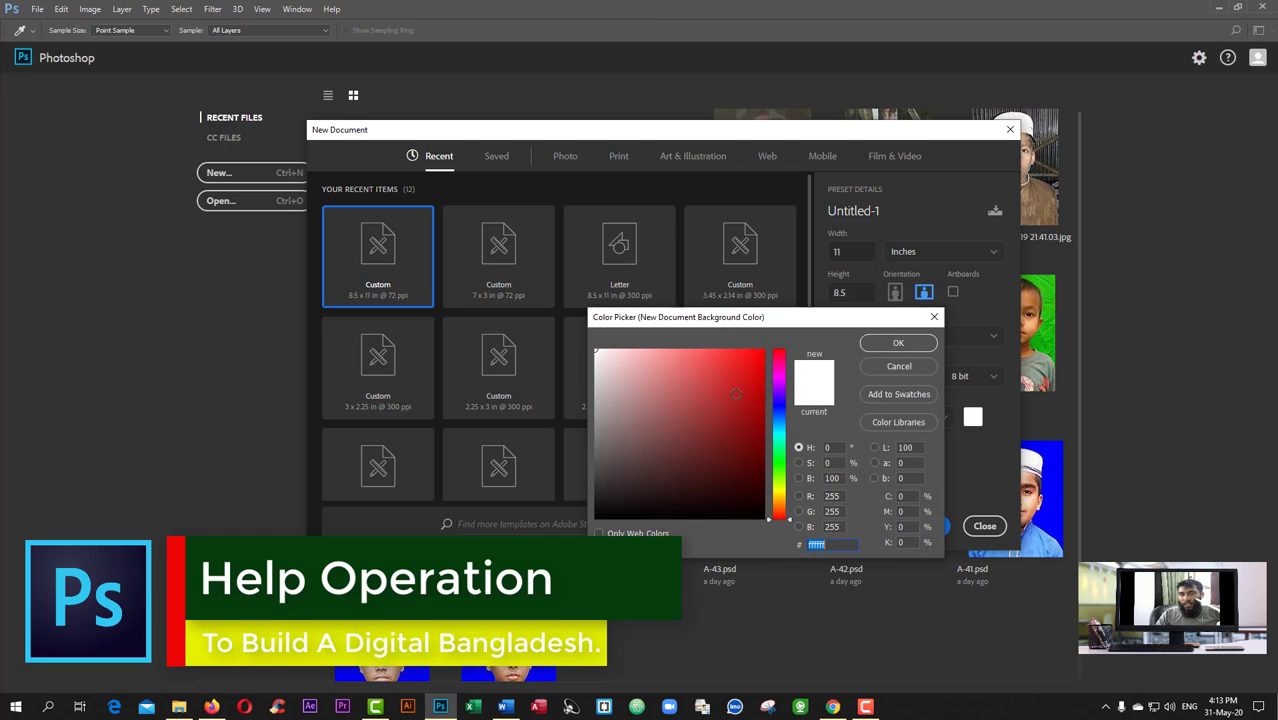
{"action": "left_click_drag", "start_coordinate": [671, 384], "coordinate": [616, 438]}
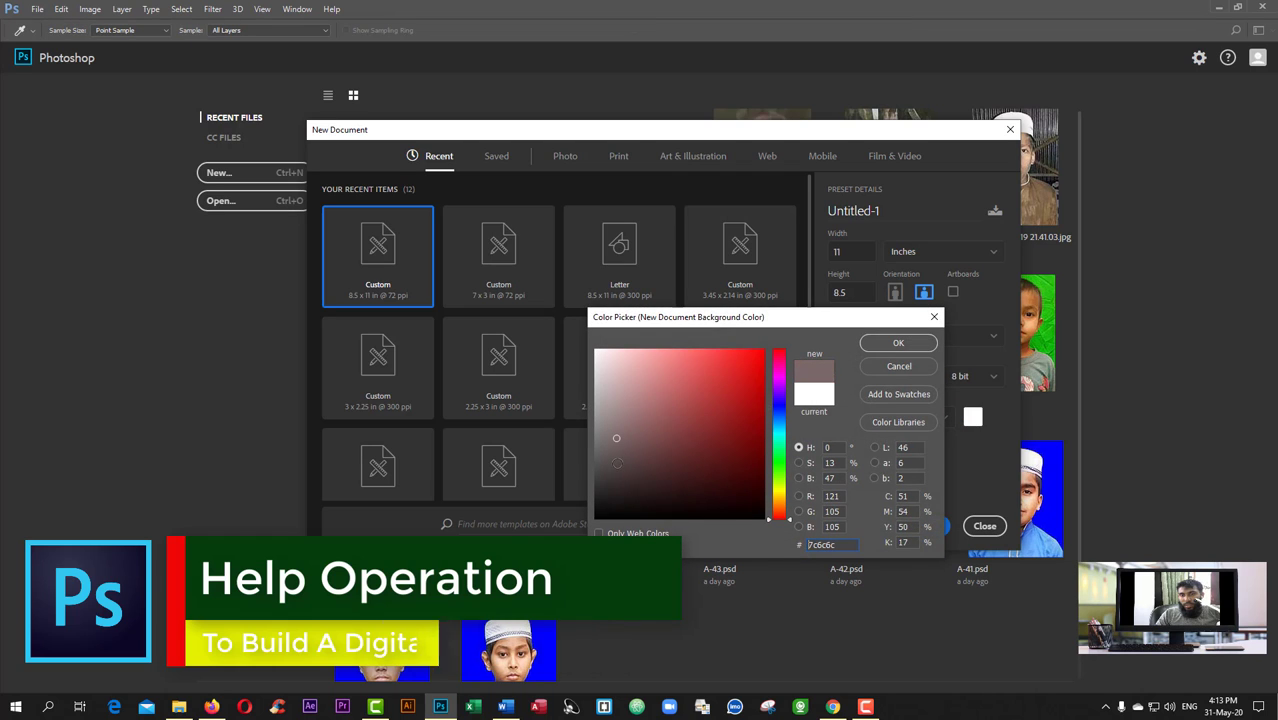
{"action": "left_click", "coordinate": [895, 344]}
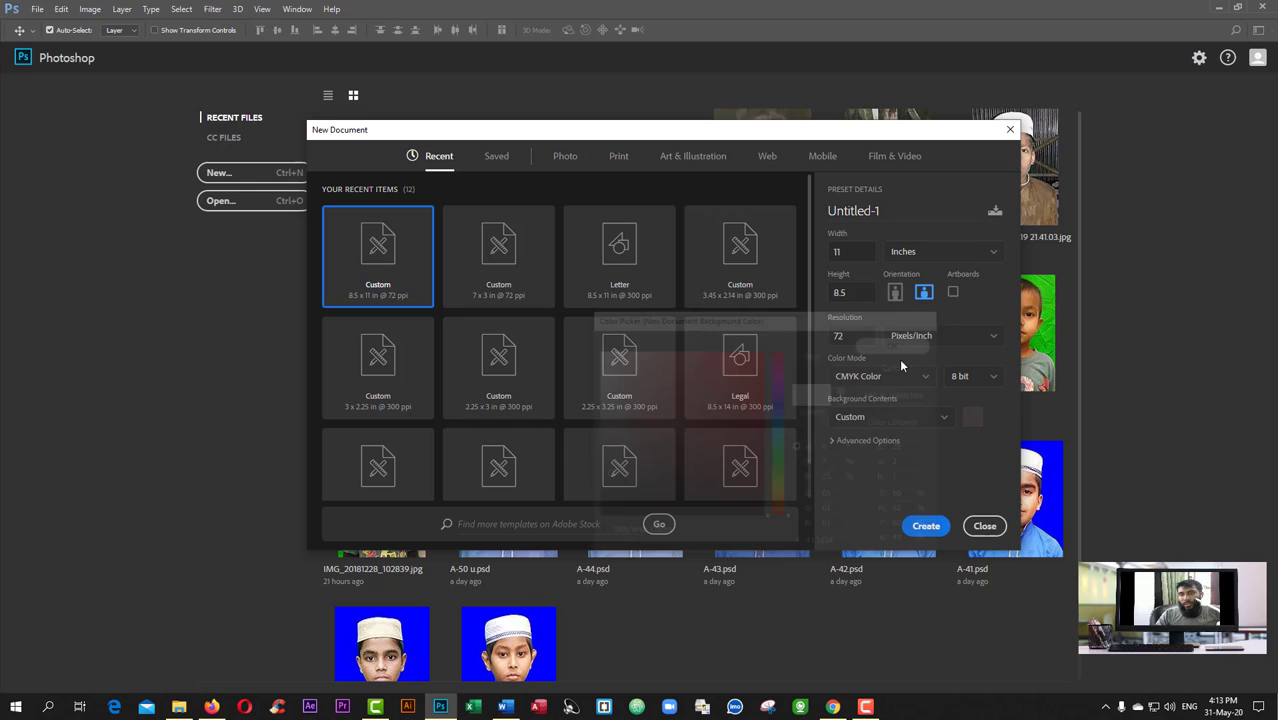
{"action": "left_click", "coordinate": [926, 525]}
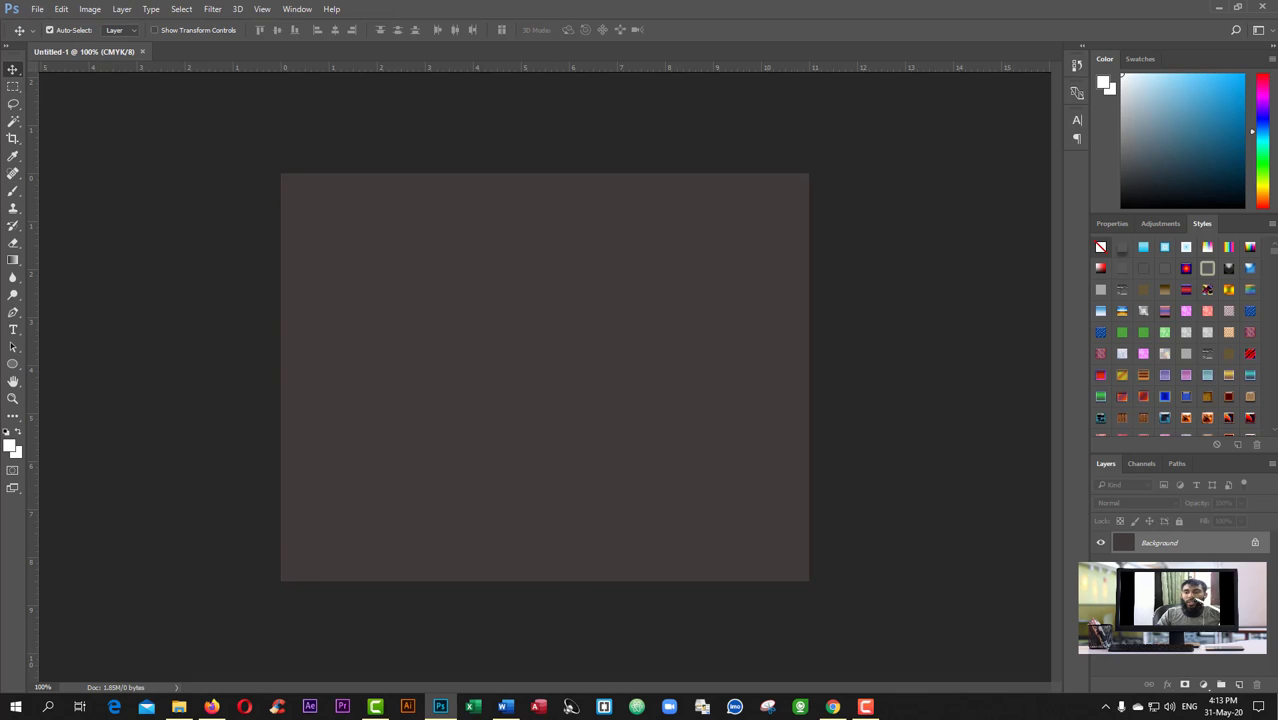
- Unlock the background layer, view its blending options unchanged, then close without saving
{"action": "left_click", "coordinate": [1254, 544]}
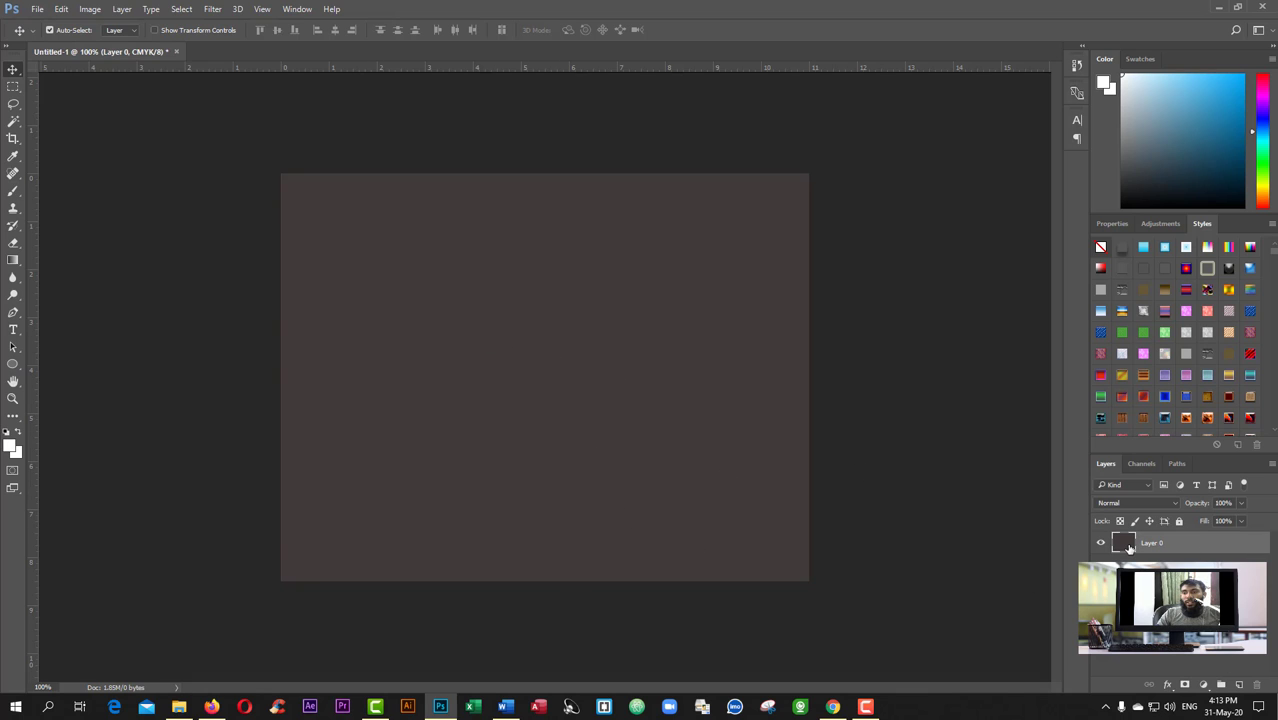
{"action": "double_click", "coordinate": [1128, 547]}
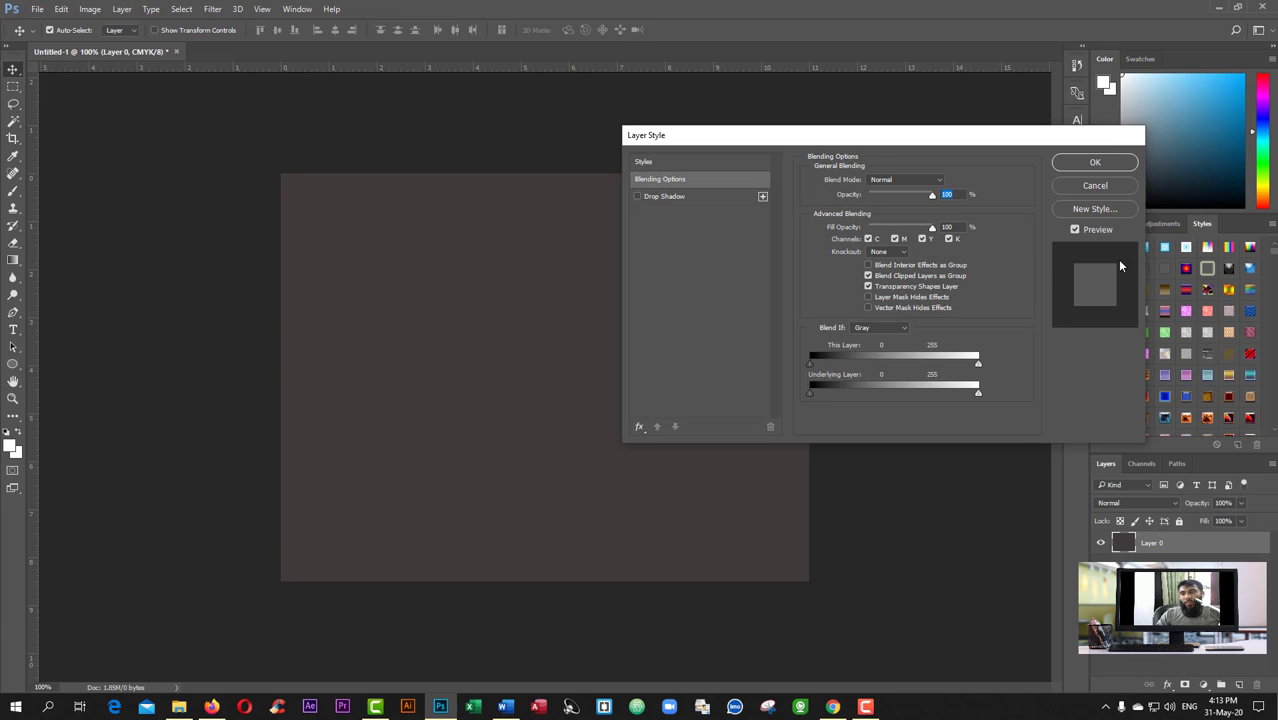
{"action": "left_click", "coordinate": [1135, 134]}
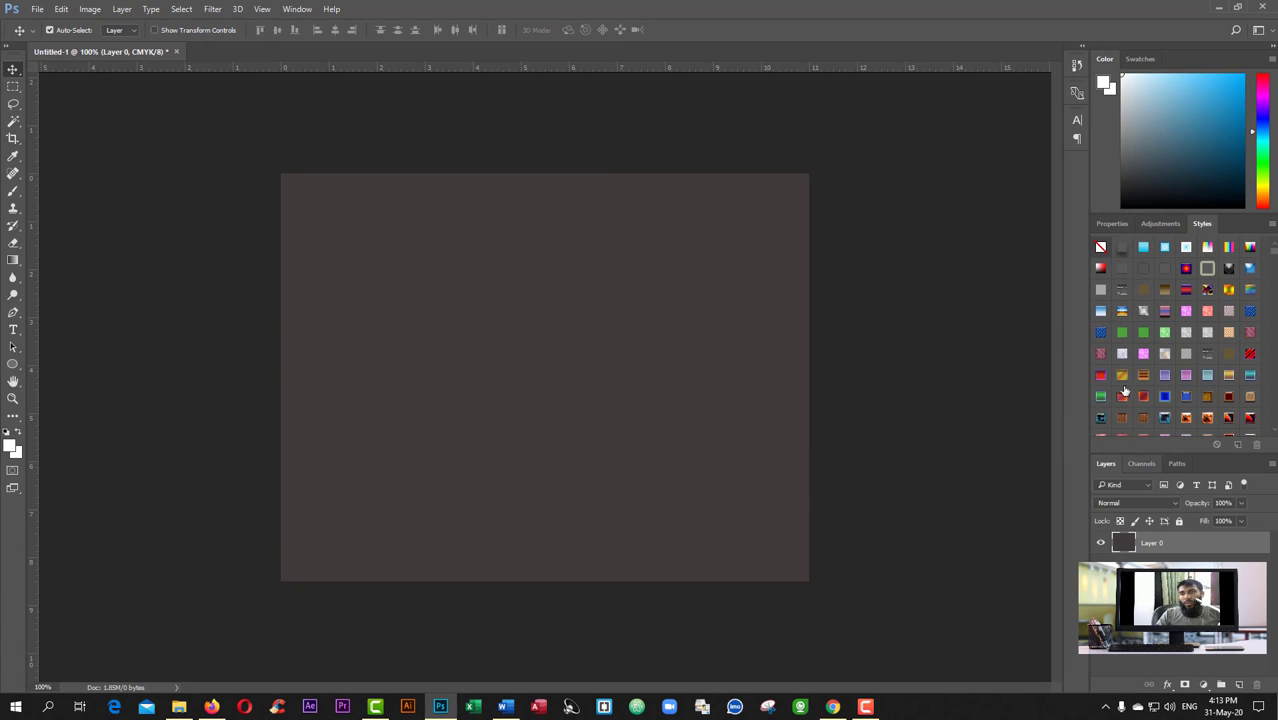
{"action": "left_click", "coordinate": [177, 52]}
{"action": "left_click", "coordinate": [642, 267]}
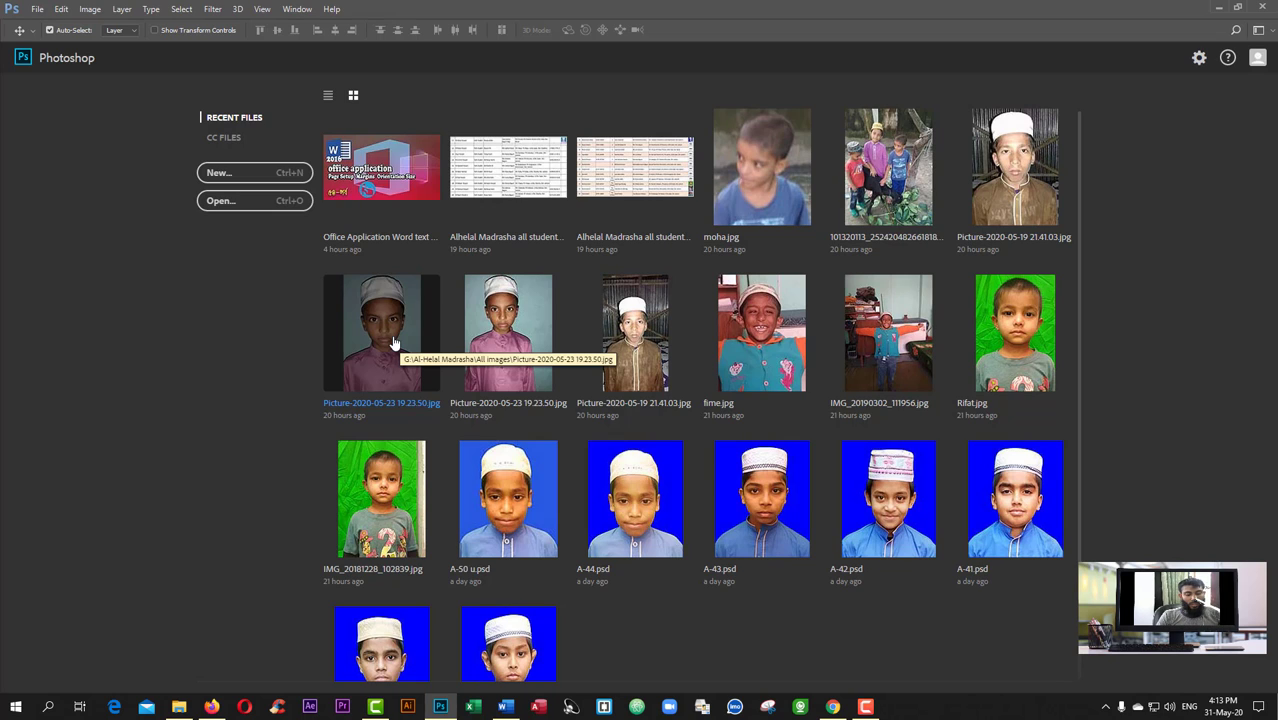
- Create a white 8.5 x 11 inch page from the Letter preset at 300 ppi
{"action": "key", "text": "ctrl+n"}
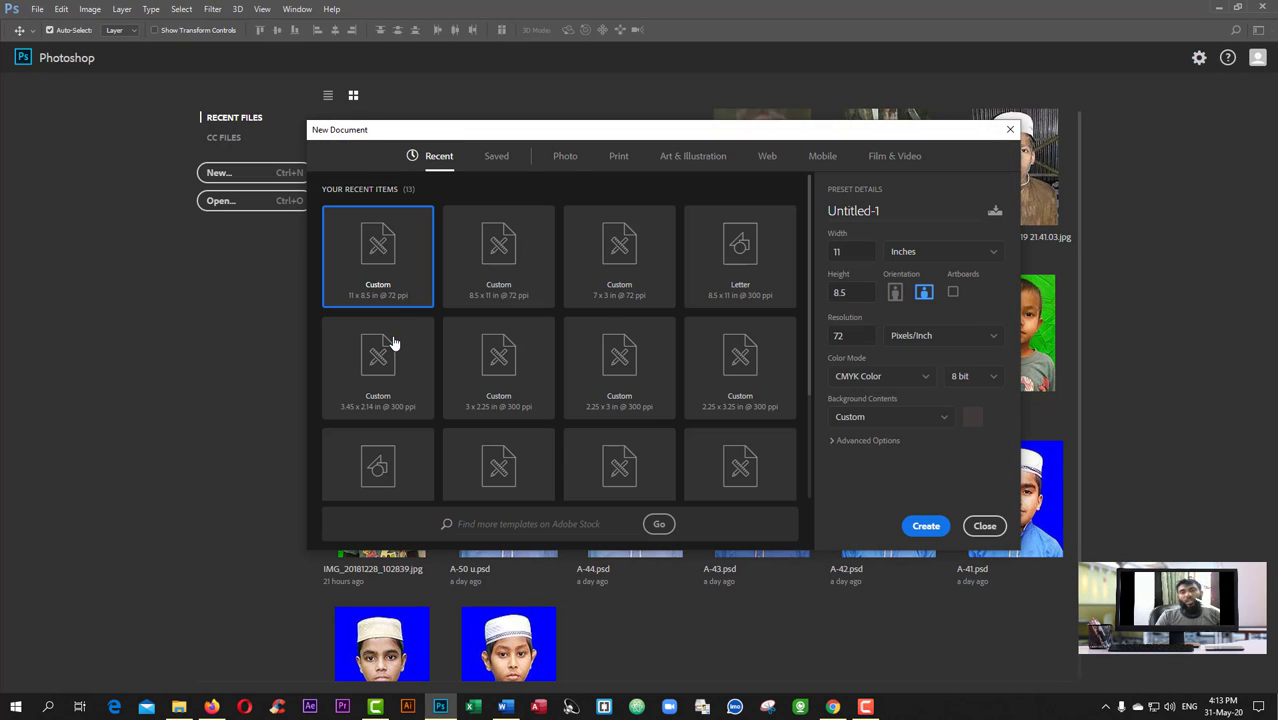
{"action": "left_click", "coordinate": [757, 268]}
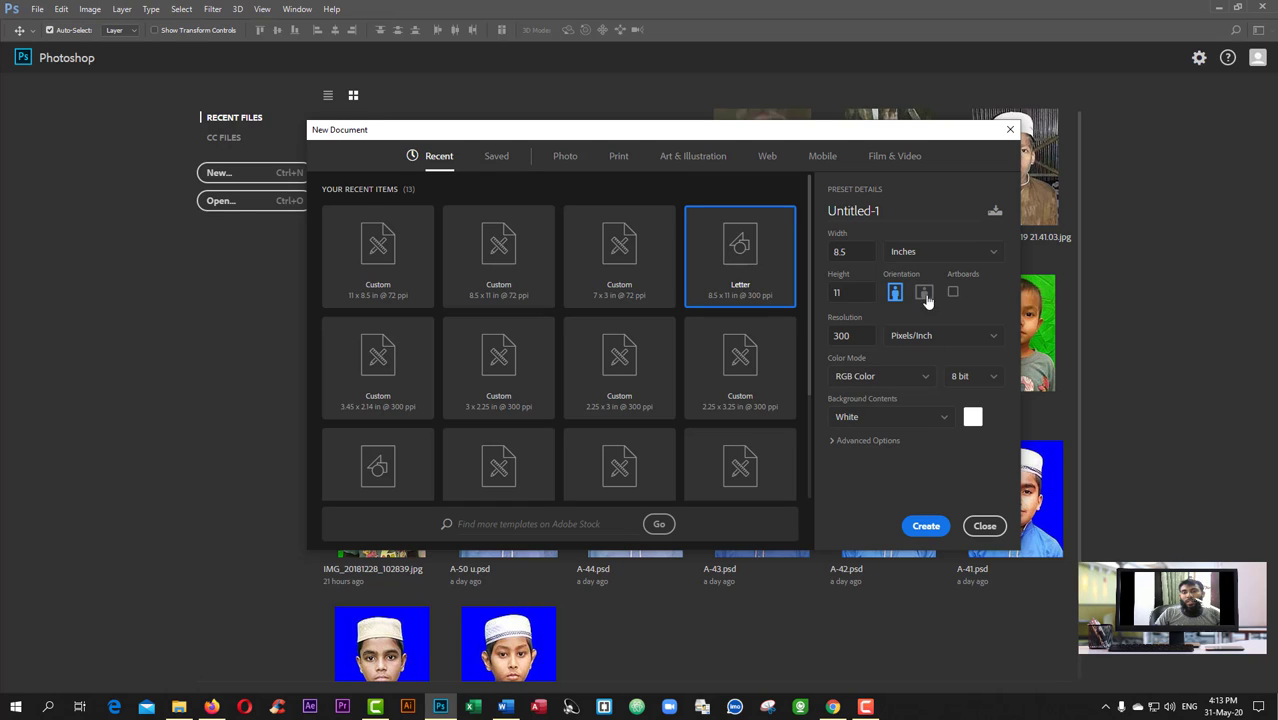
{"action": "left_click", "coordinate": [843, 336]}
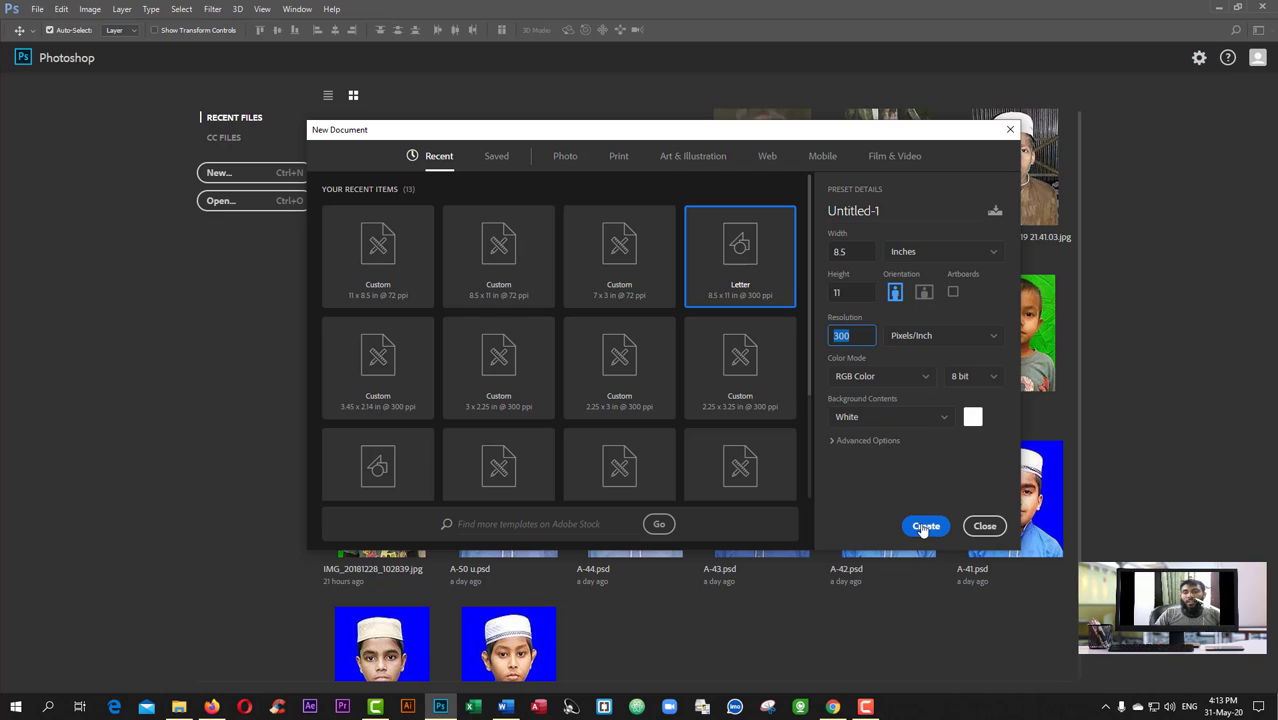
{"action": "left_click", "coordinate": [920, 528]}
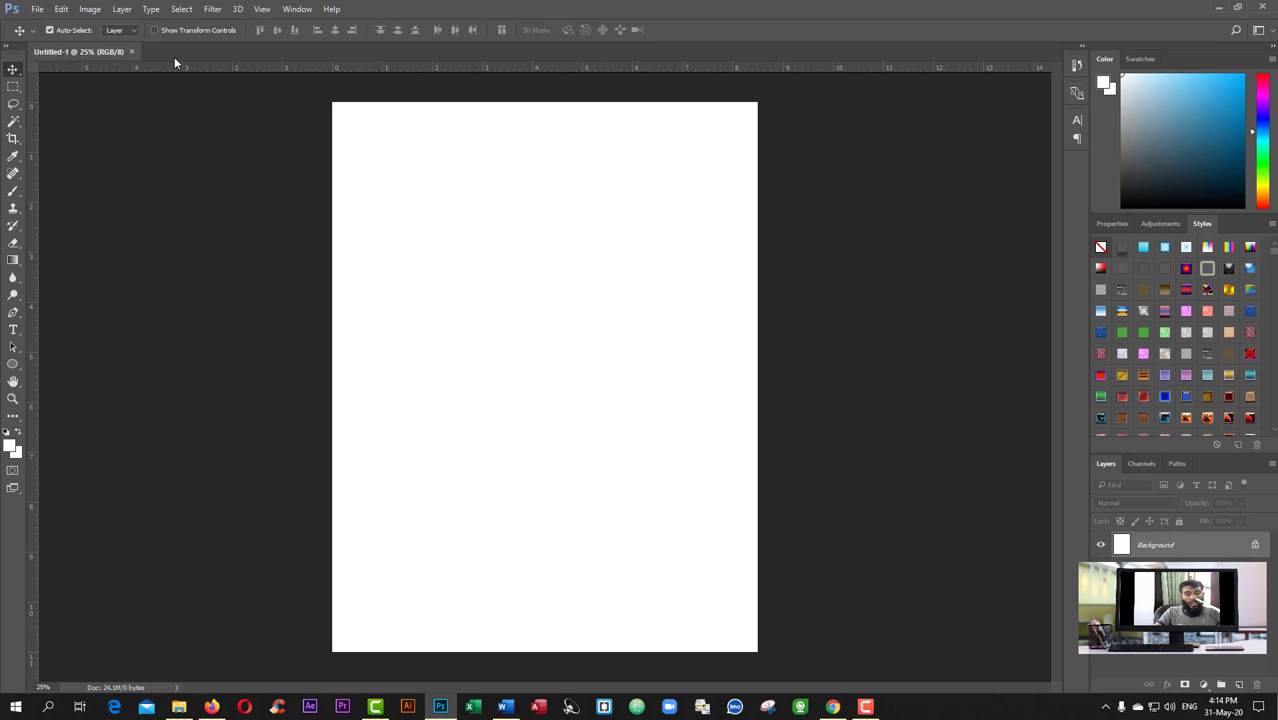
- Create a new canvas from the Custom 3.45 x 2.14 in @ 300 ppi preset
{"action": "key", "text": "ctrl"}
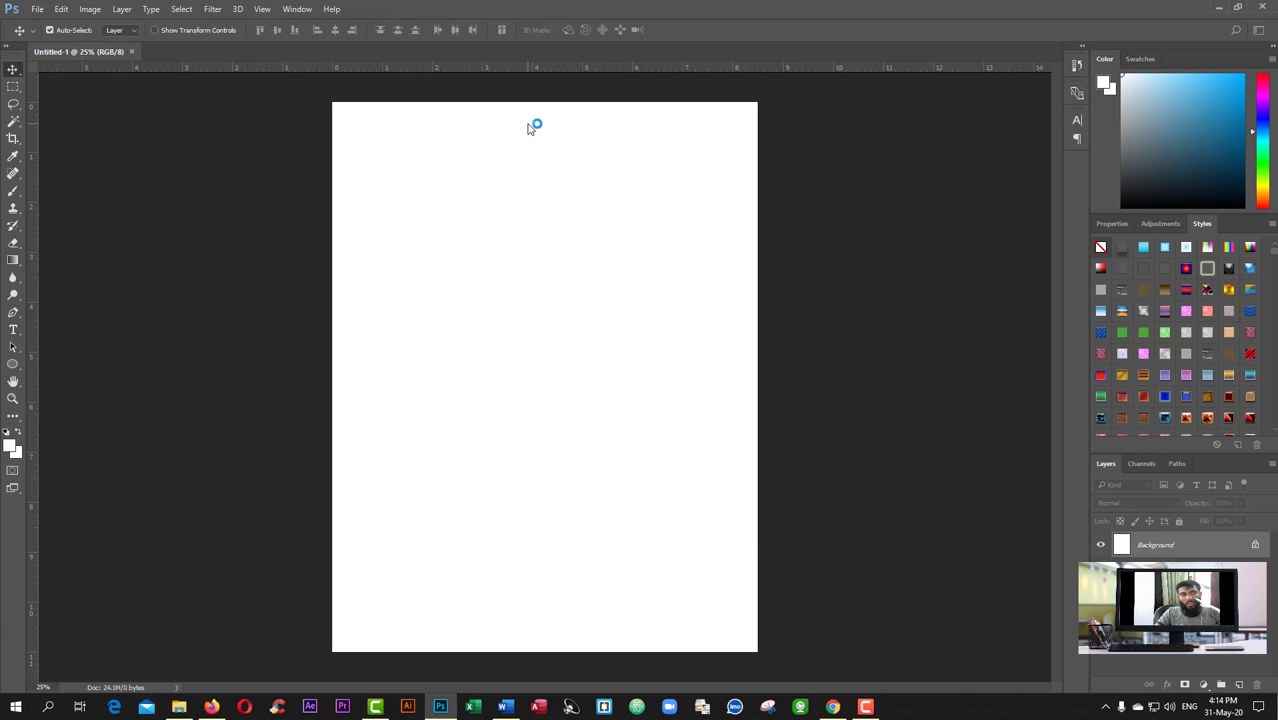
{"action": "key", "text": "ctrl+n"}
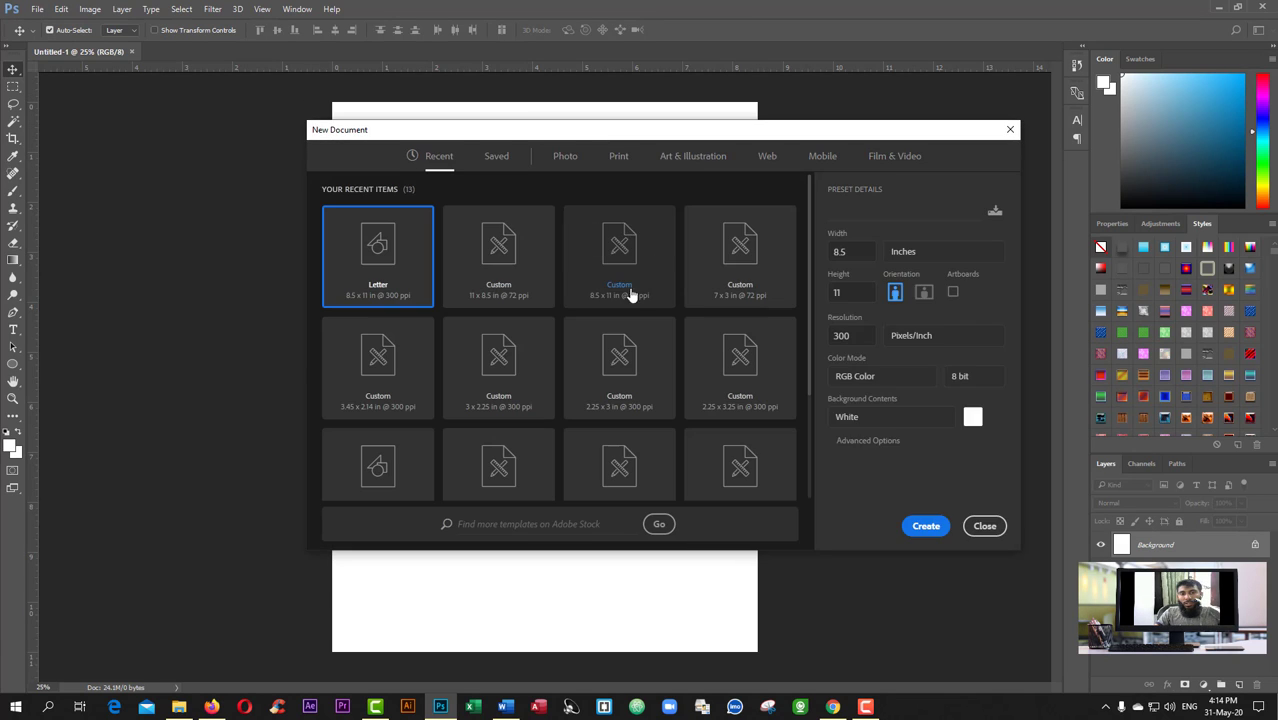
{"action": "left_click", "coordinate": [402, 396]}
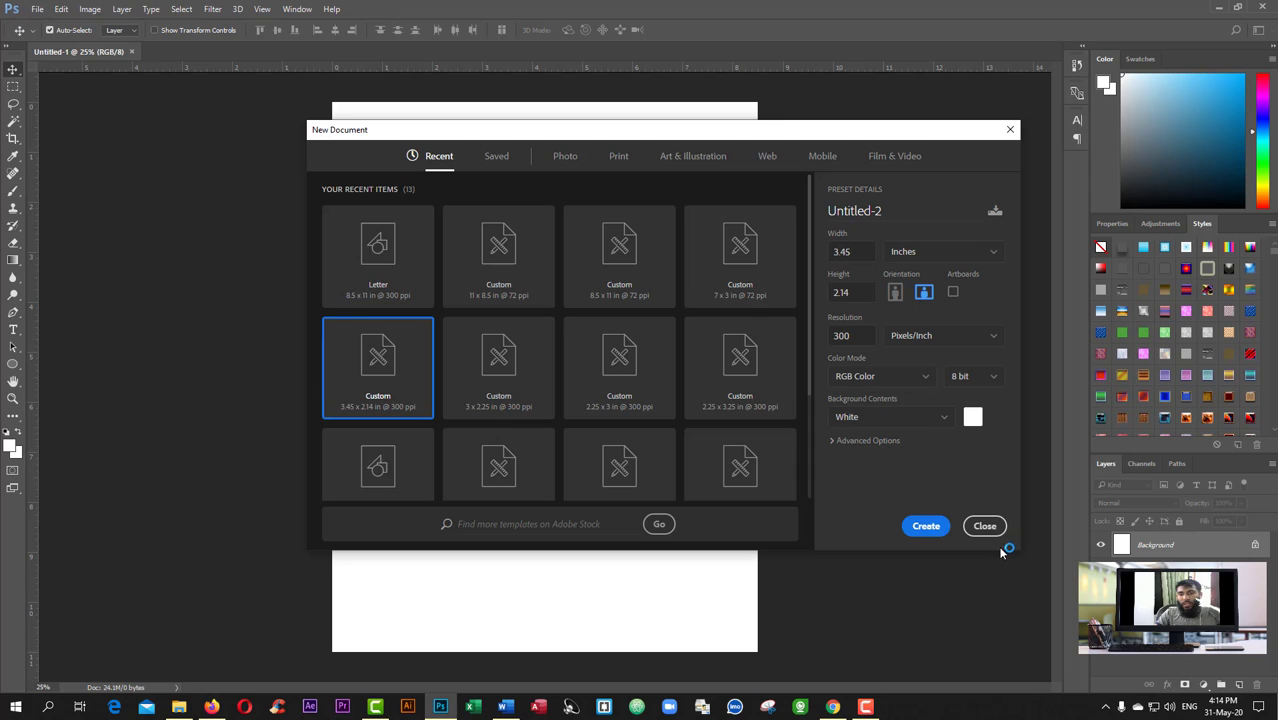
{"action": "left_click", "coordinate": [924, 527]}
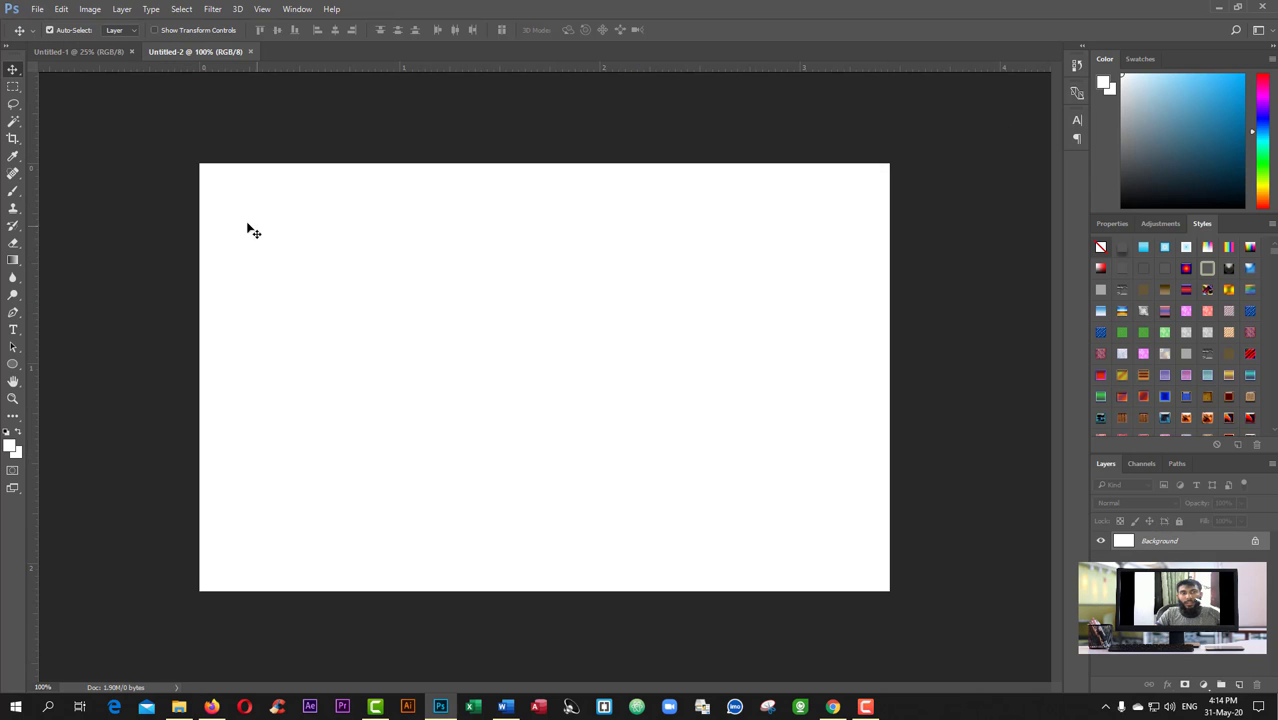
- Switch between the Untitled-1 and Untitled-2 tabs, ending on the card canvas
{"action": "left_click", "coordinate": [90, 51]}
{"action": "left_click", "coordinate": [200, 51]}
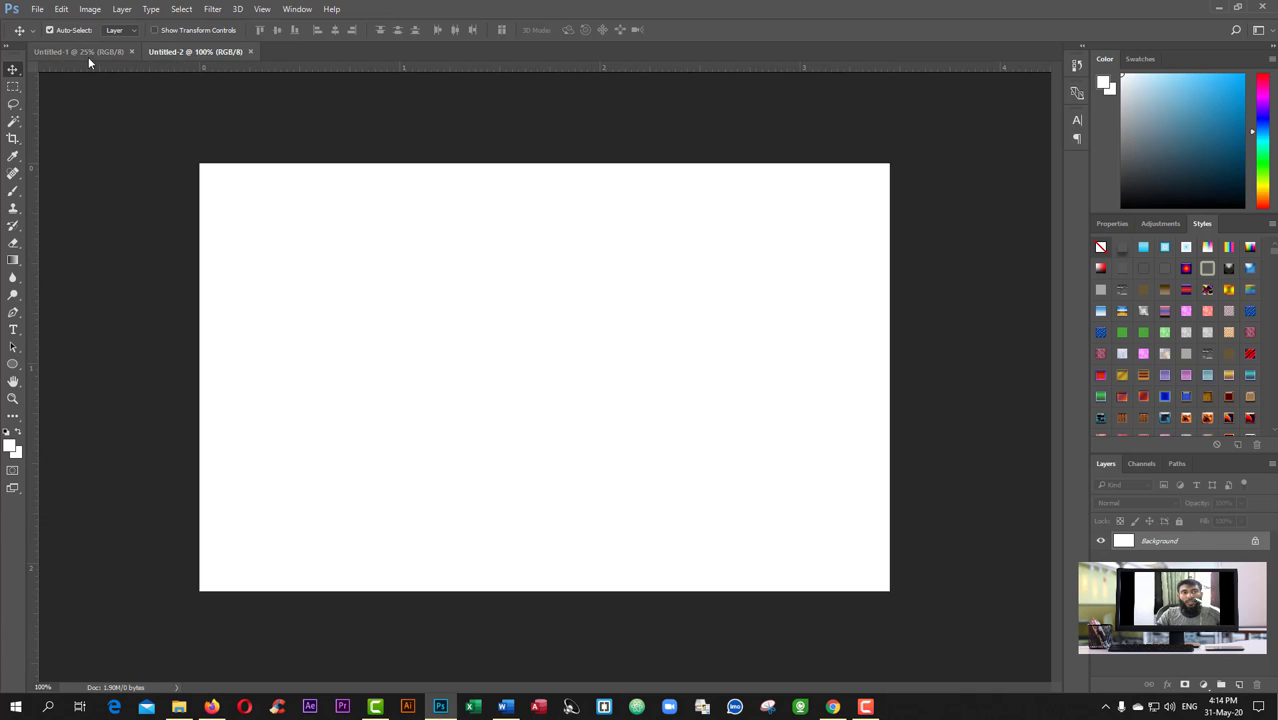
{"action": "left_click", "coordinate": [88, 52]}
{"action": "left_click", "coordinate": [185, 52]}
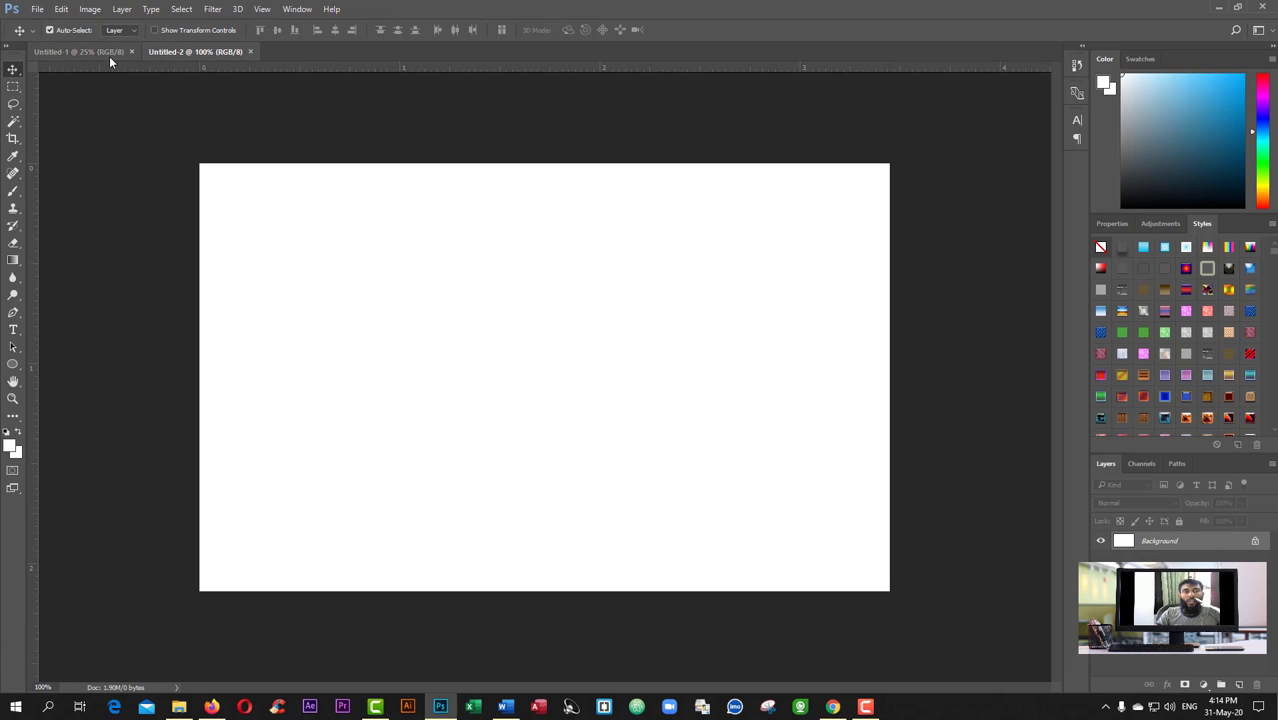